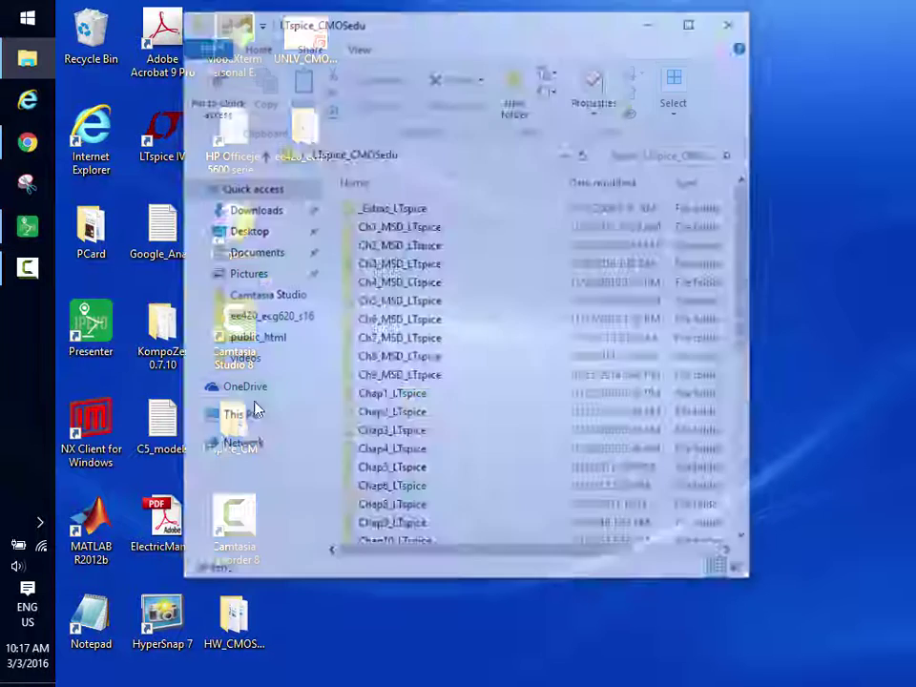
# Open the Chap20_LTspice folder and look through its schematic files.
pyautogui.scroll(-4, 511, 366)
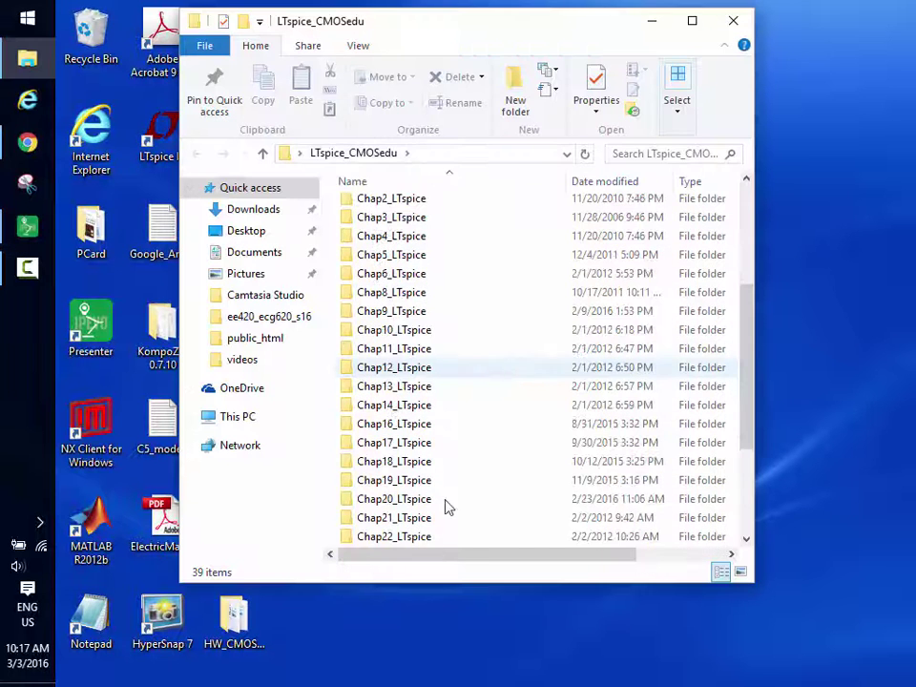
pyautogui.doubleClick(395, 500)
pyautogui.scroll(-1, 406, 351)
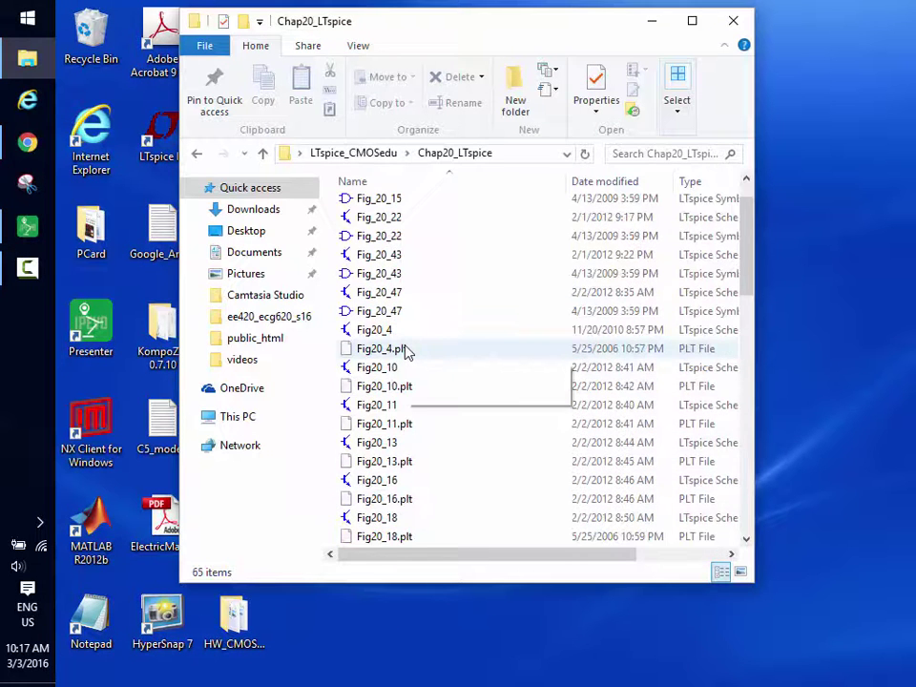
pyautogui.scroll(-15, 406, 352)
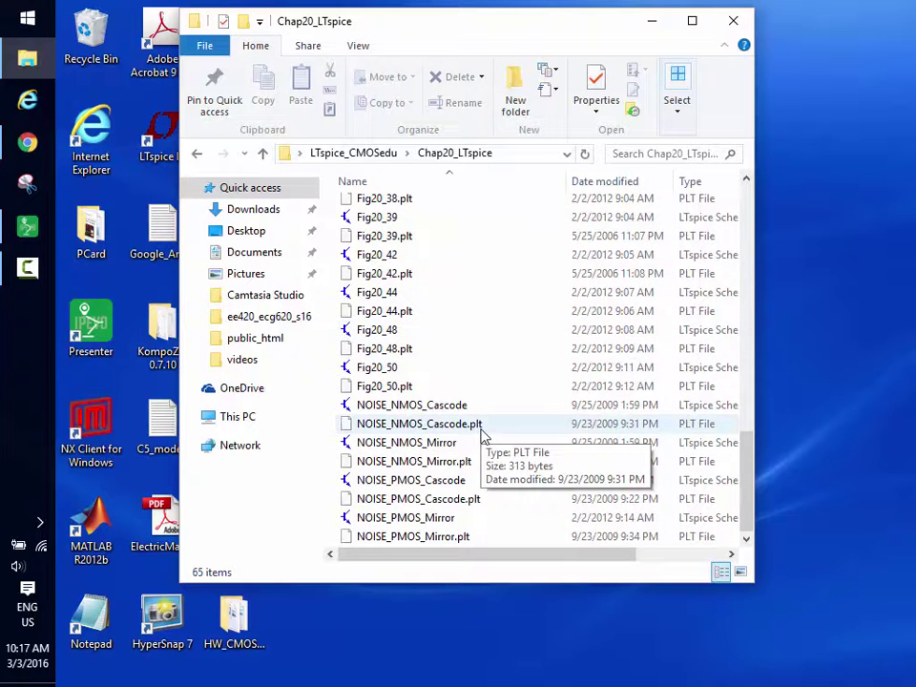
pyautogui.scroll(15, 481, 434)
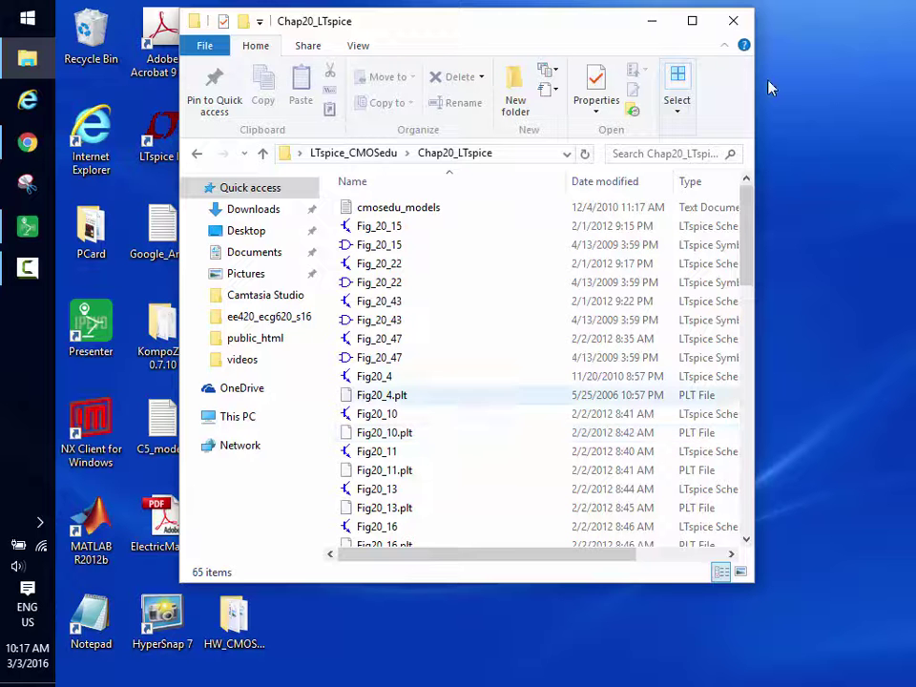
# Return to the LTspice_CMOSedu folder, open Chap21_LTspice and look through its schematic files.
pyautogui.click(263, 154)
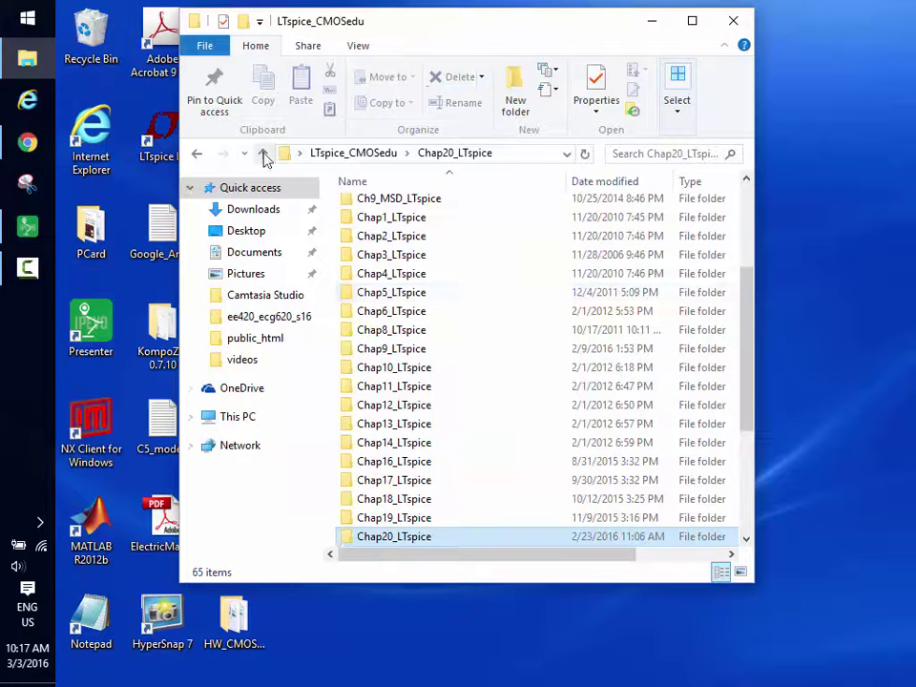
pyautogui.scroll(-3, 405, 387)
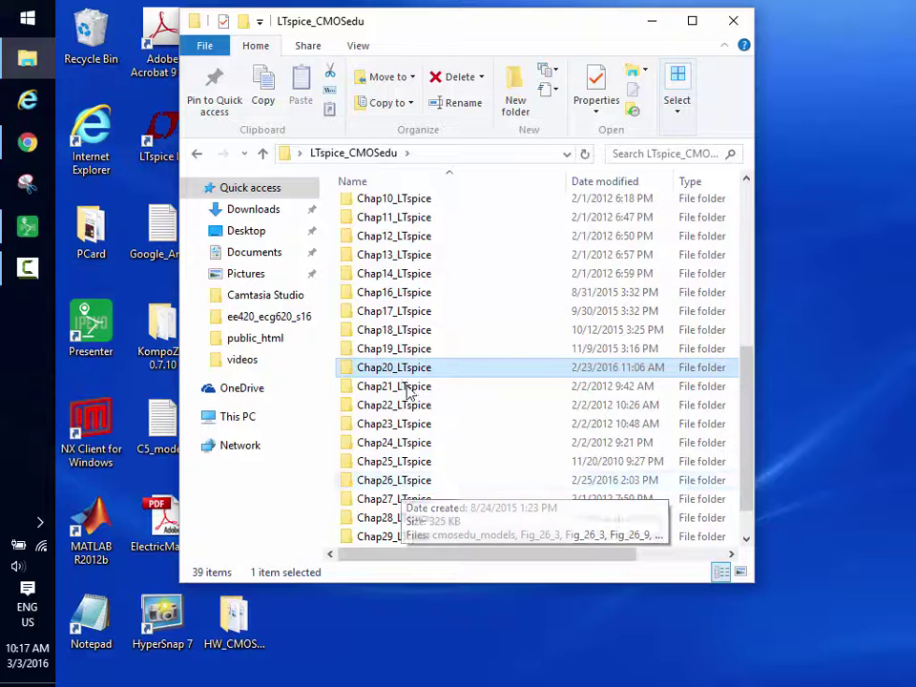
pyautogui.doubleClick(409, 387)
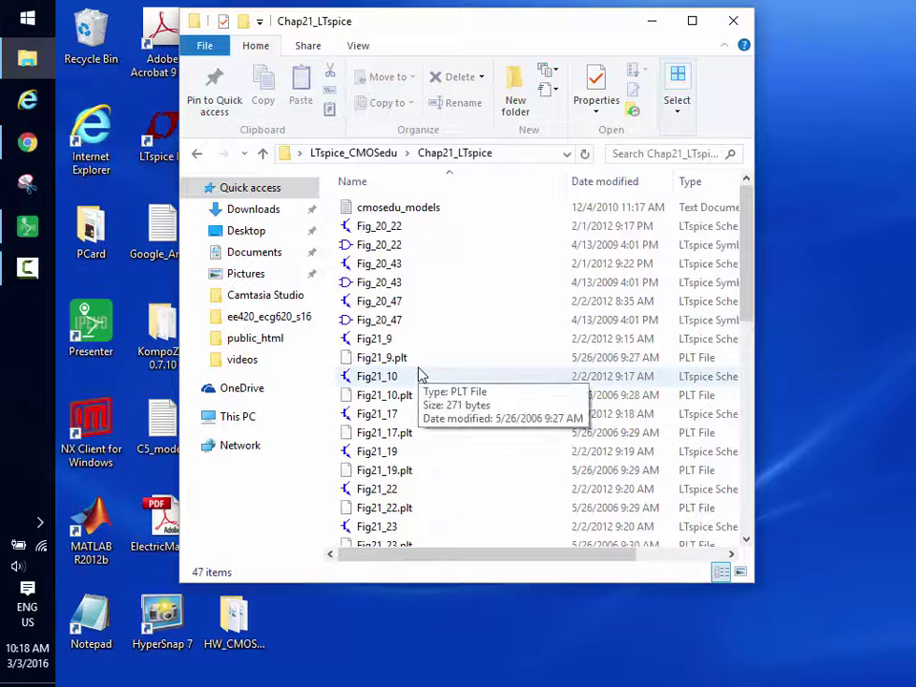
pyautogui.scroll(-2, 420, 374)
pyautogui.scroll(-8, 420, 374)
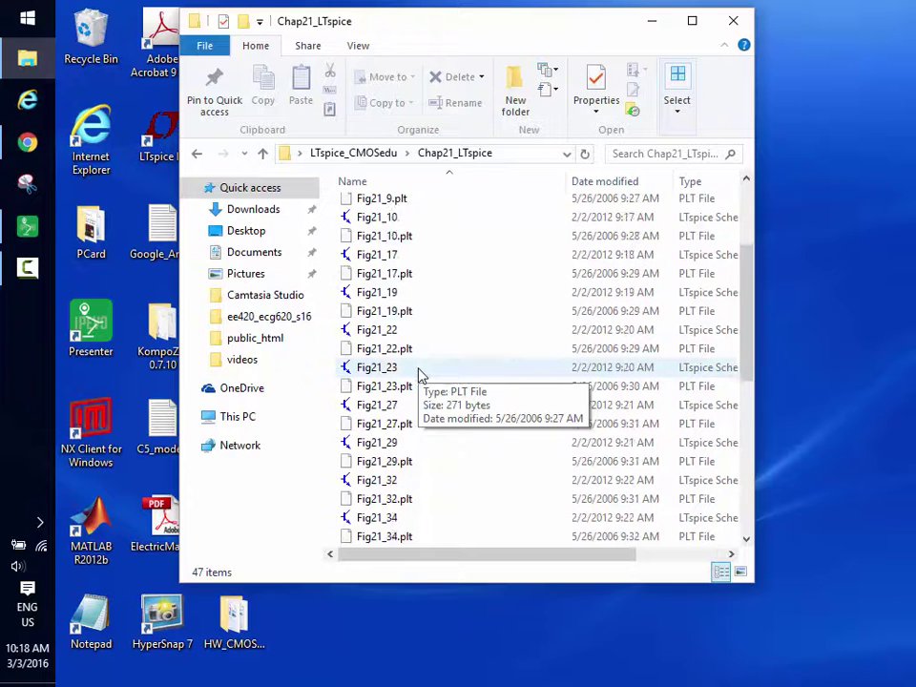
pyautogui.scroll(1, 418, 374)
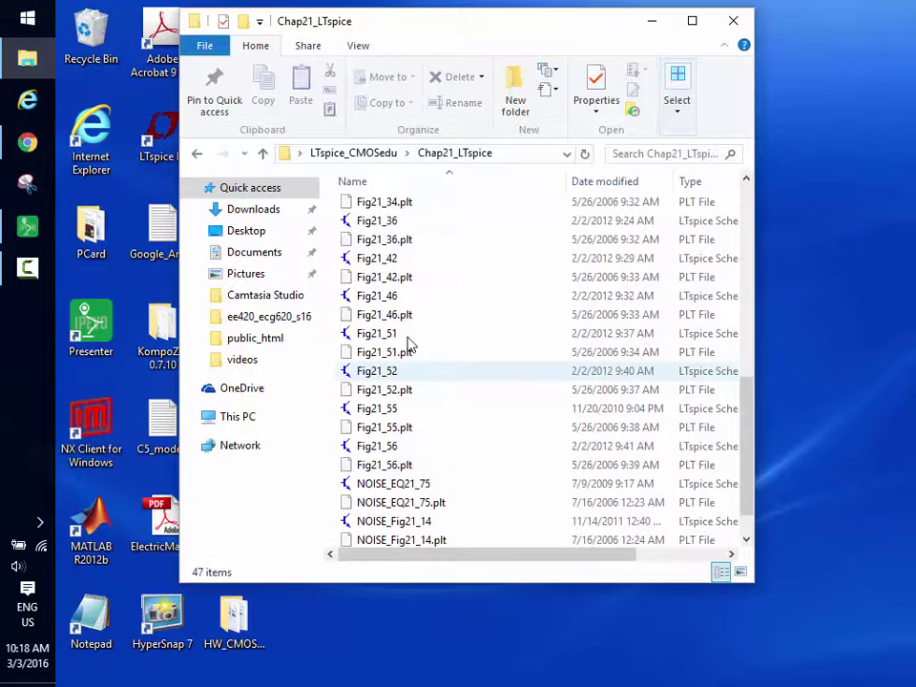
# Open the Fig21_46 schematic to view its circuit and close it again.
pyautogui.doubleClick(389, 299)
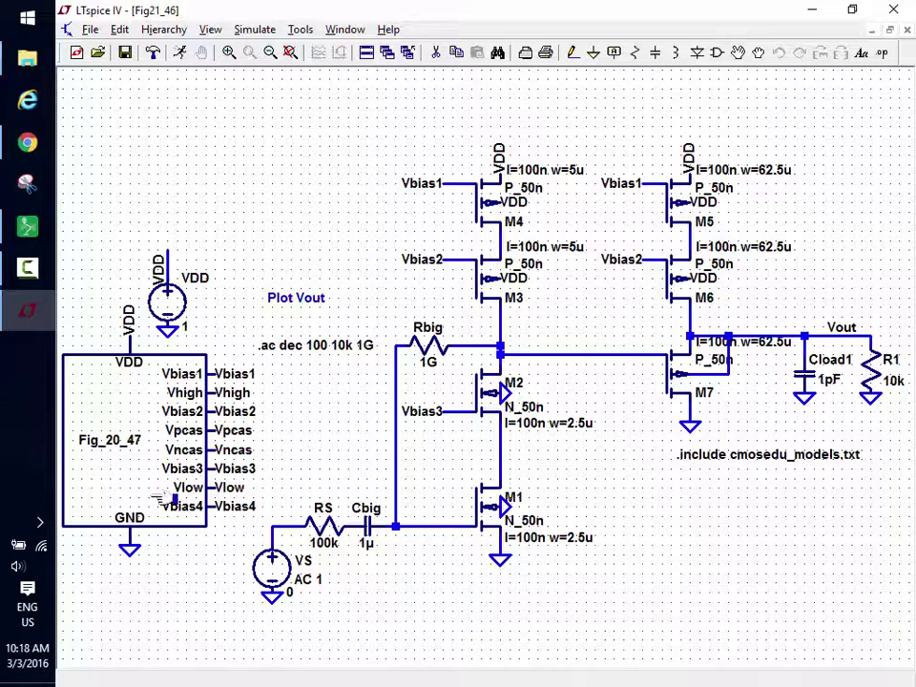
pyautogui.click(880, 8)
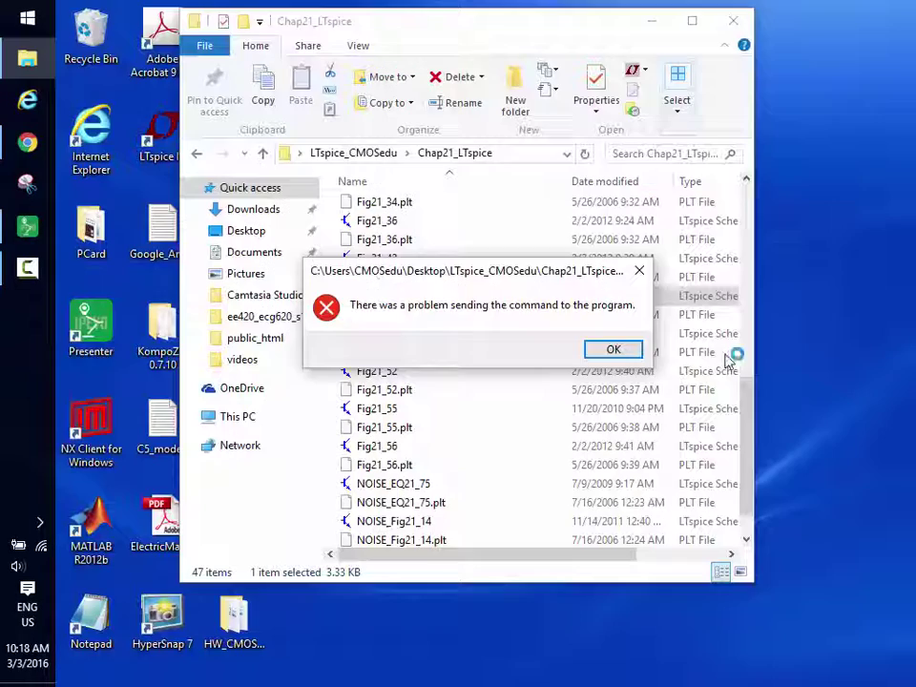
pyautogui.click(613, 348)
# Open the Fig_20_22 schematic to view the bias circuit and close it again.
pyautogui.scroll(7, 382, 253)
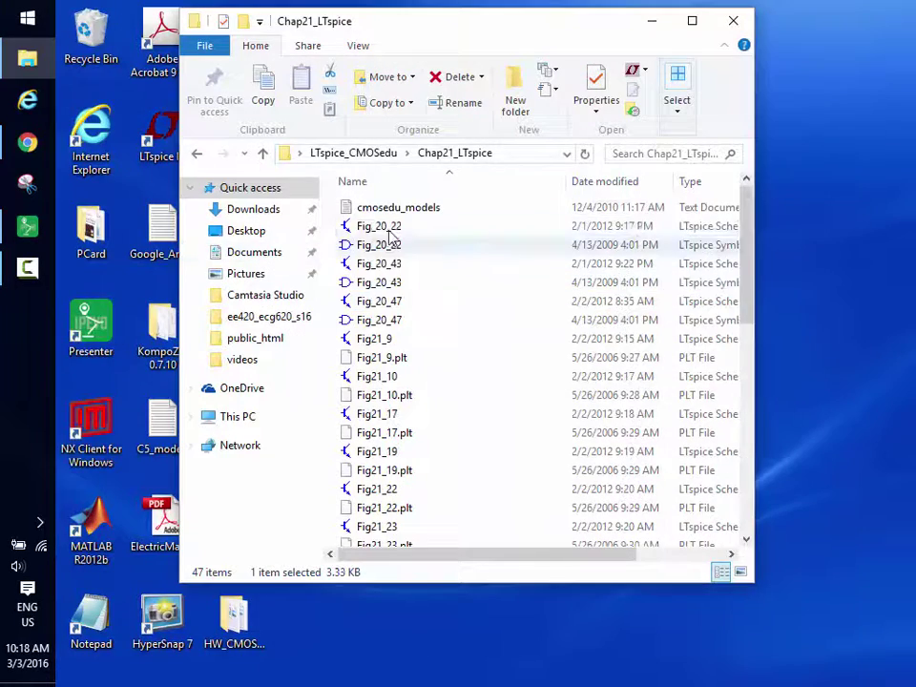
pyautogui.doubleClick(396, 227)
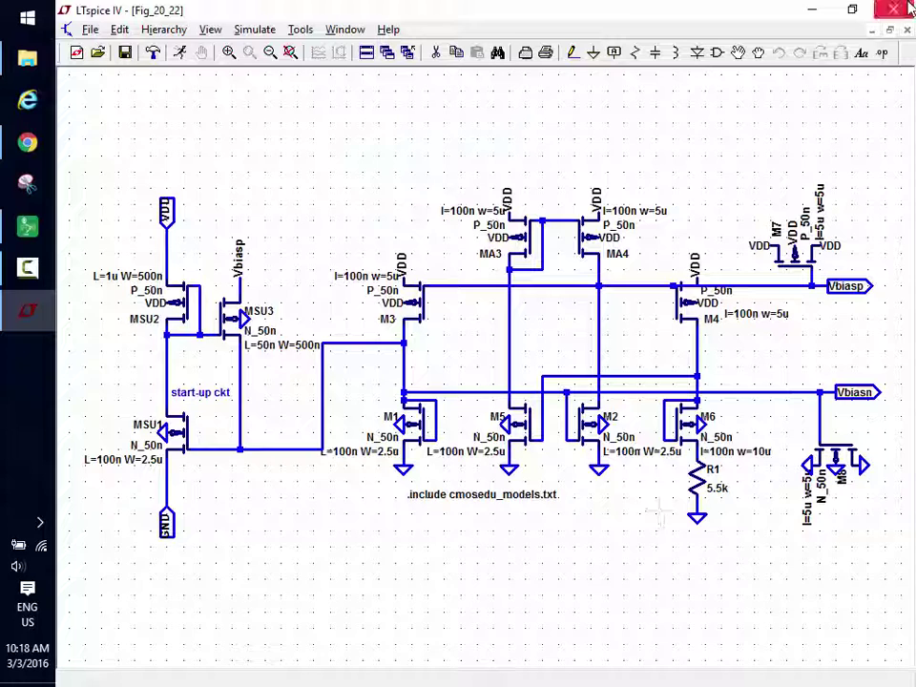
pyautogui.click(894, 8)
pyautogui.click(620, 351)
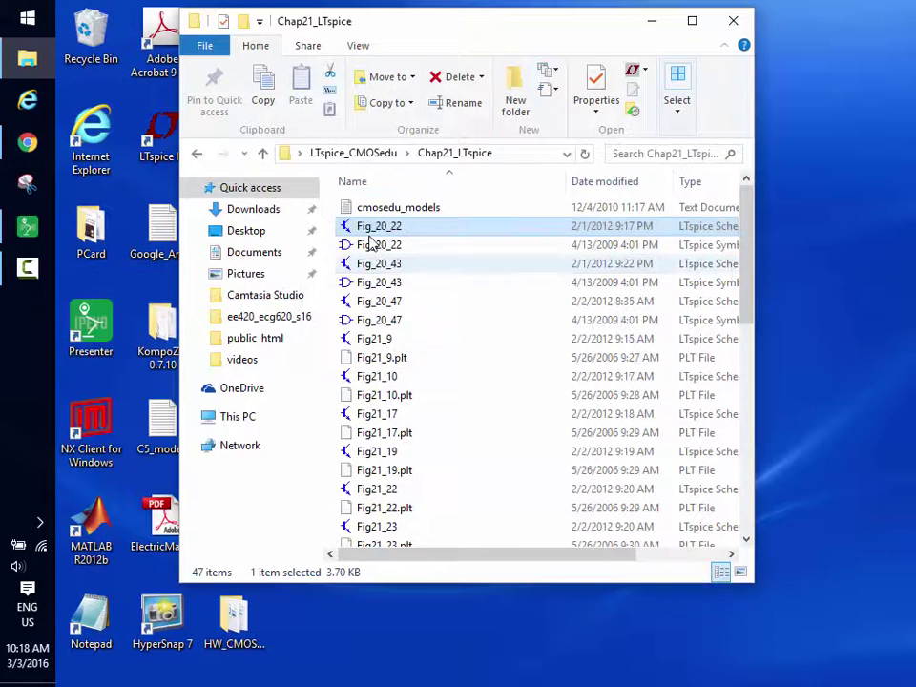
# Copy the Fig_20_22 schematic and symbol files from Chap21_LTspice into the ee420_ecg620_s16 folder on the desktop.
pyautogui.keyDown('ctrl'); pyautogui.click(371, 245); pyautogui.keyUp('ctrl')
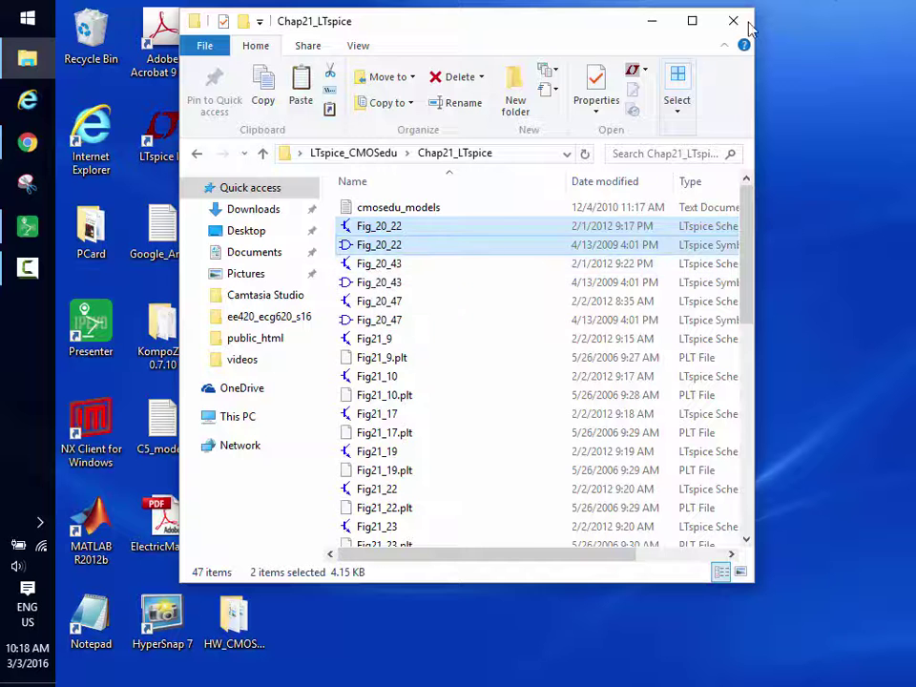
pyautogui.click(745, 23)
pyautogui.doubleClick(305, 138)
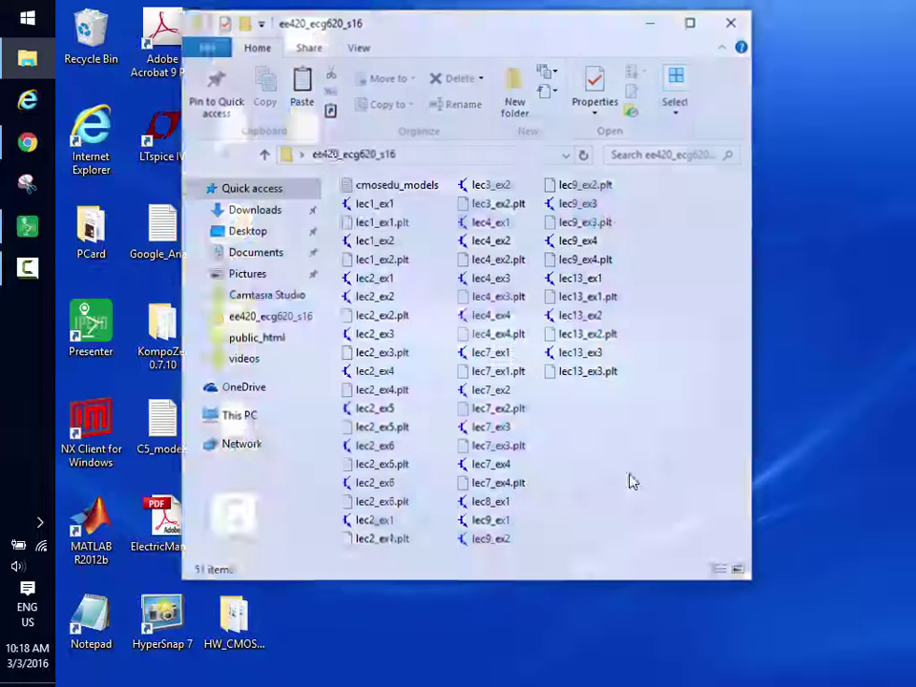
pyautogui.hotkey('ctrl', 'v')
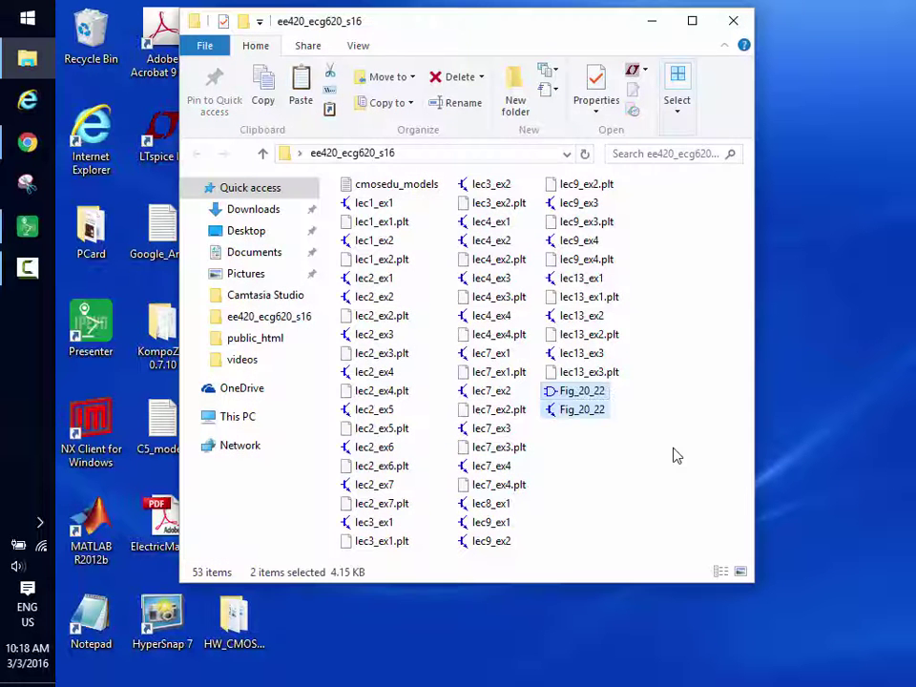
# Open the lec13_ex1 schematic and save it under the new name lec14_ex1.
pyautogui.click(656, 377)
pyautogui.doubleClick(572, 279)
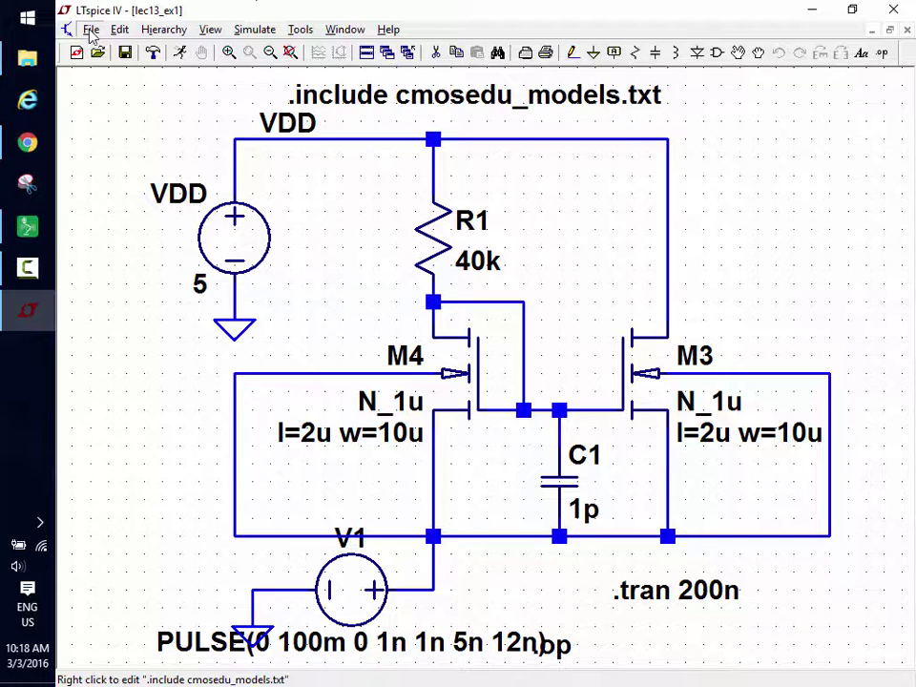
pyautogui.click(93, 29)
pyautogui.click(98, 120)
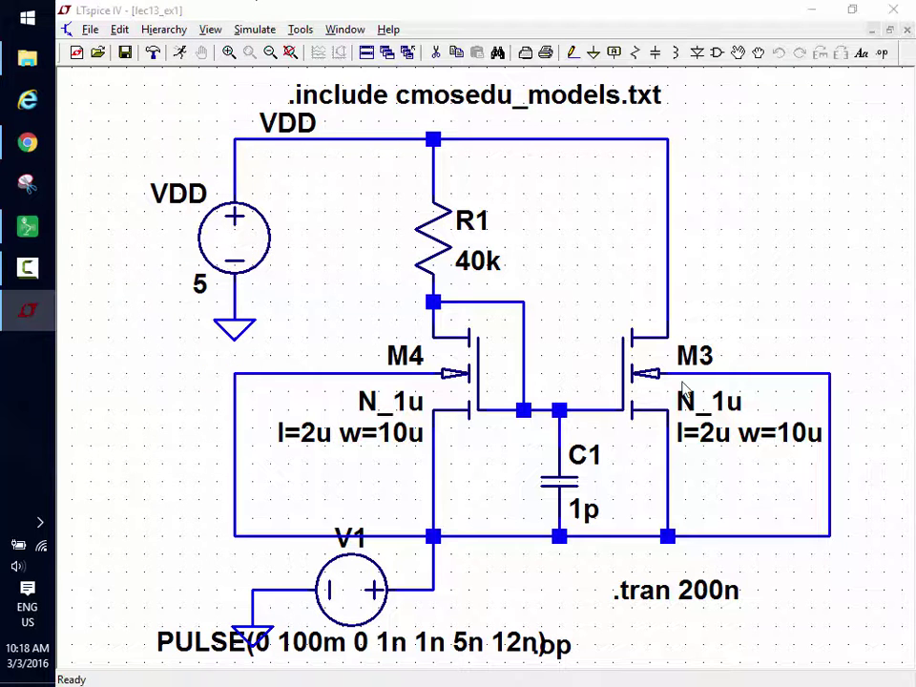
pyautogui.click(399, 416)
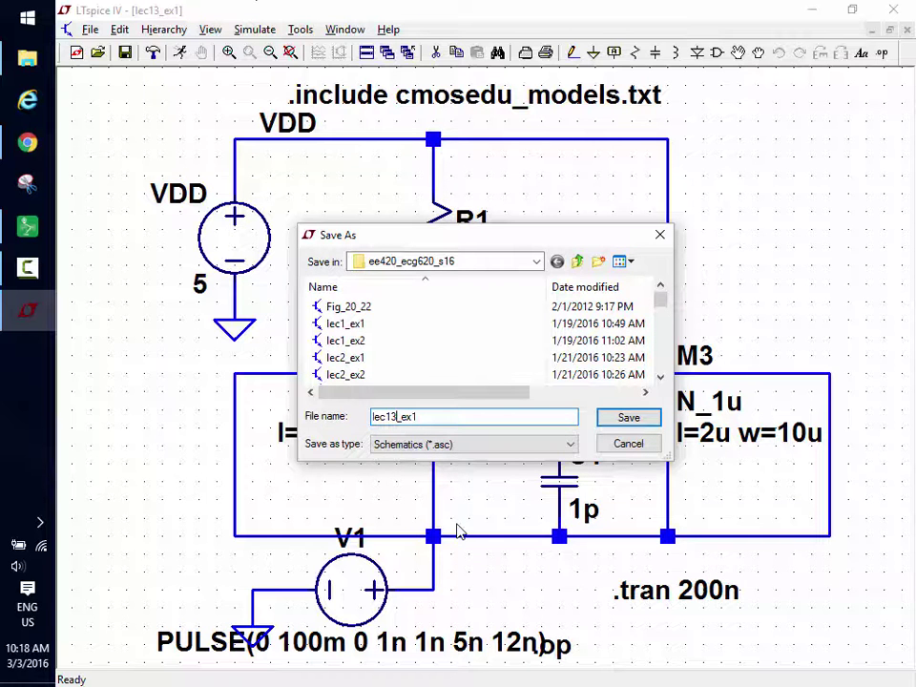
pyautogui.write('4')
pyautogui.click(628, 418)
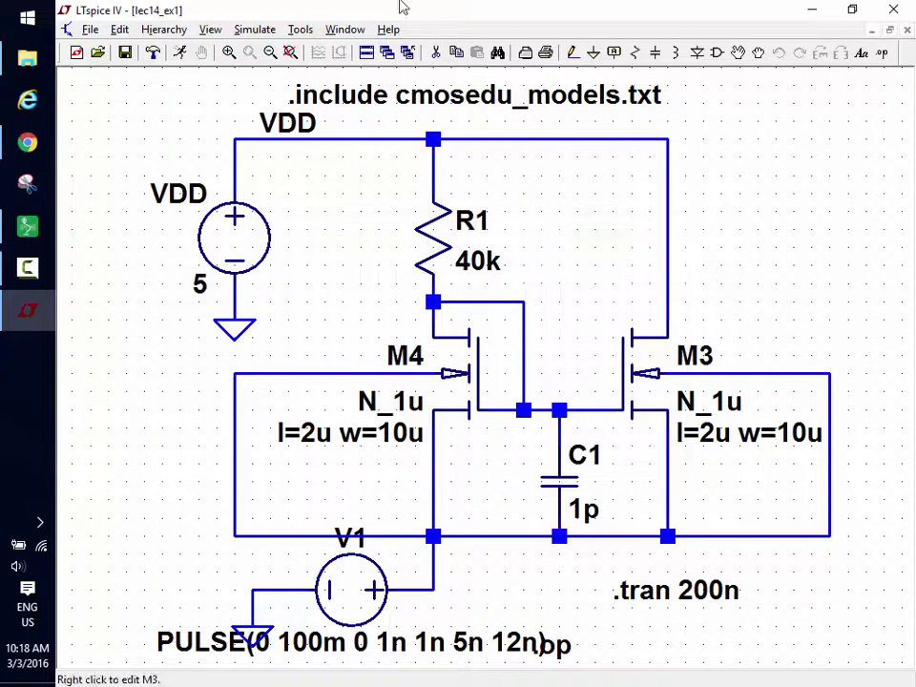
# Delete the transistors, R1, C1, V1 and the simulation directives, keeping the VDD source and the include line.
pyautogui.click(270, 53)
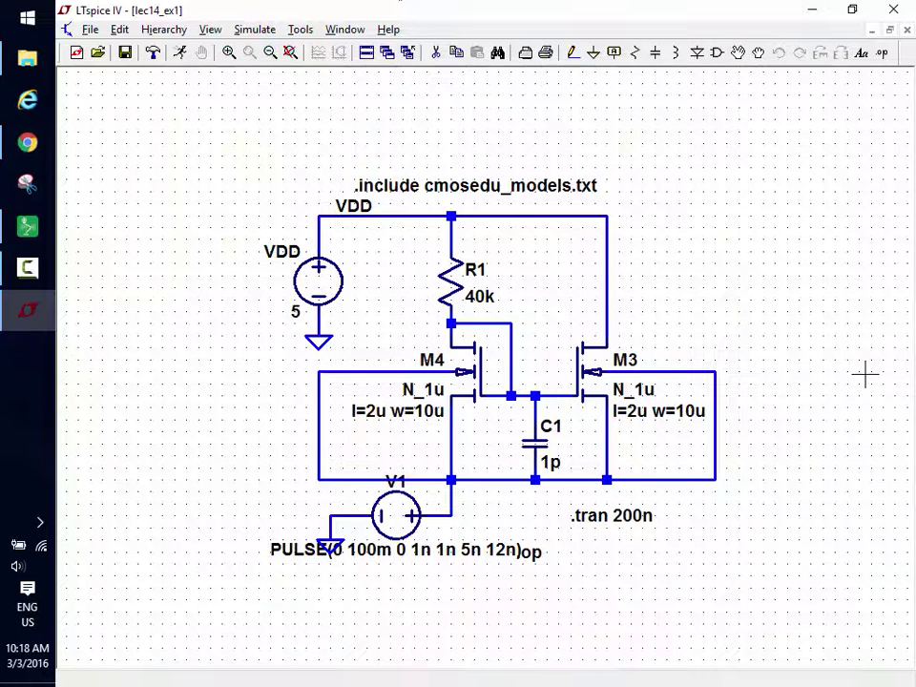
pyautogui.click(435, 53)
pyautogui.moveTo(813, 578); pyautogui.dragTo(419, 213)
pyautogui.moveTo(563, 608)
pyautogui.mouseDown()
pyautogui.moveTo(268, 352)
pyautogui.moveTo(268, 360)
pyautogui.mouseUp()
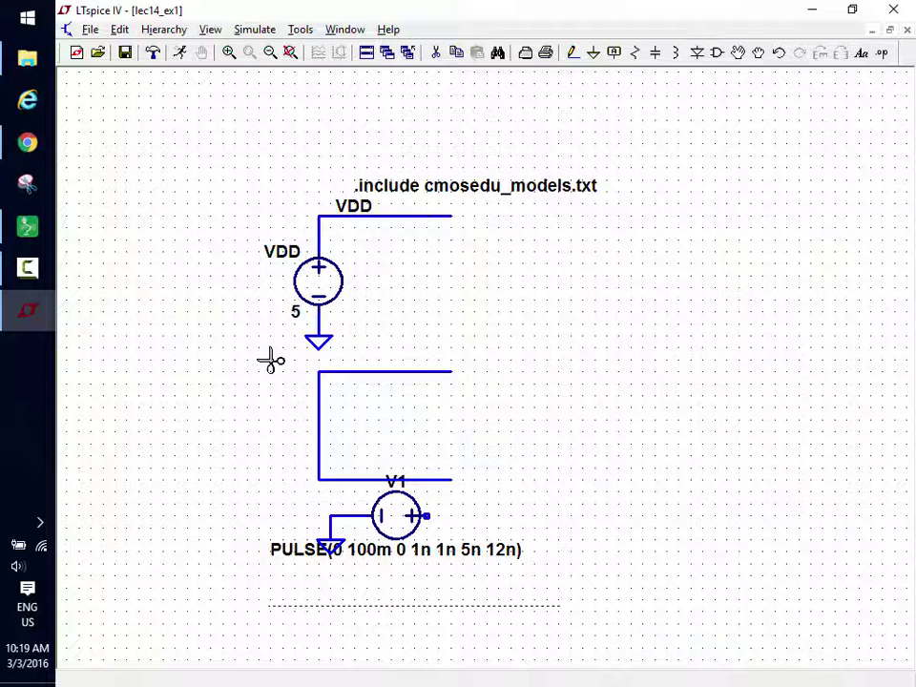
# Shift the VDD net label beside the source's upper wire end and delete the leftover horizontal wire pieces.
pyautogui.click(759, 53)
pyautogui.moveTo(429, 216); pyautogui.dragTo(409, 213)
pyautogui.moveTo(319, 216)
pyautogui.mouseDown()
pyautogui.moveTo(282, 228)
pyautogui.moveTo(319, 215)
pyautogui.mouseUp()
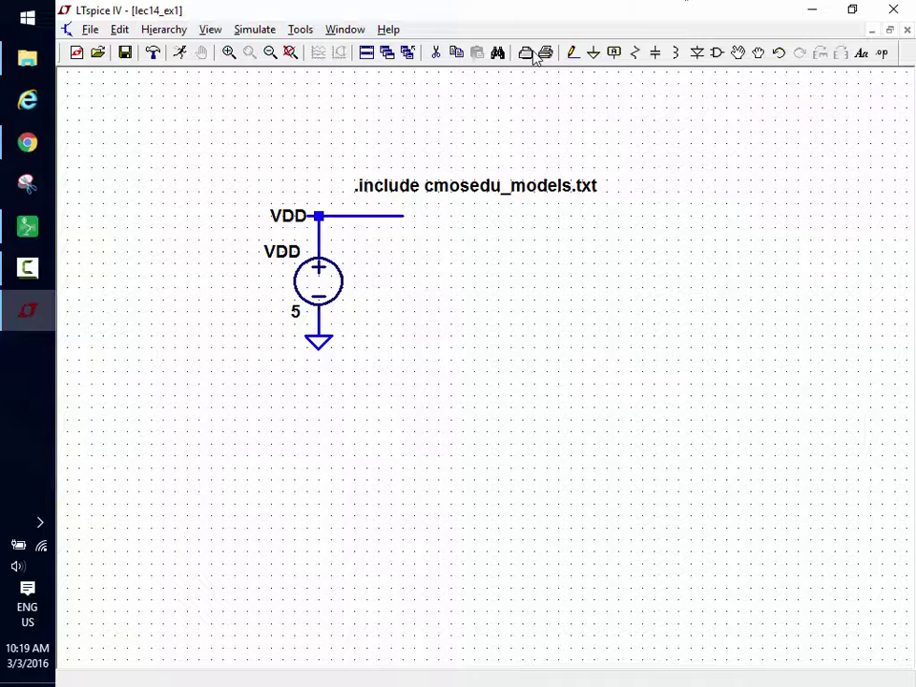
pyautogui.click(436, 53)
pyautogui.click(388, 215)
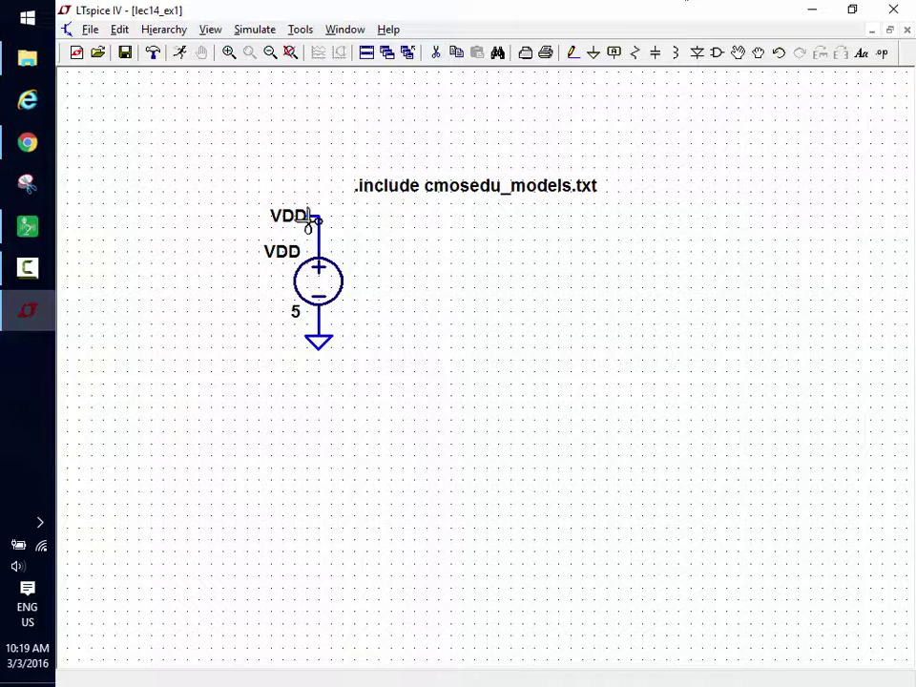
pyautogui.click(313, 215)
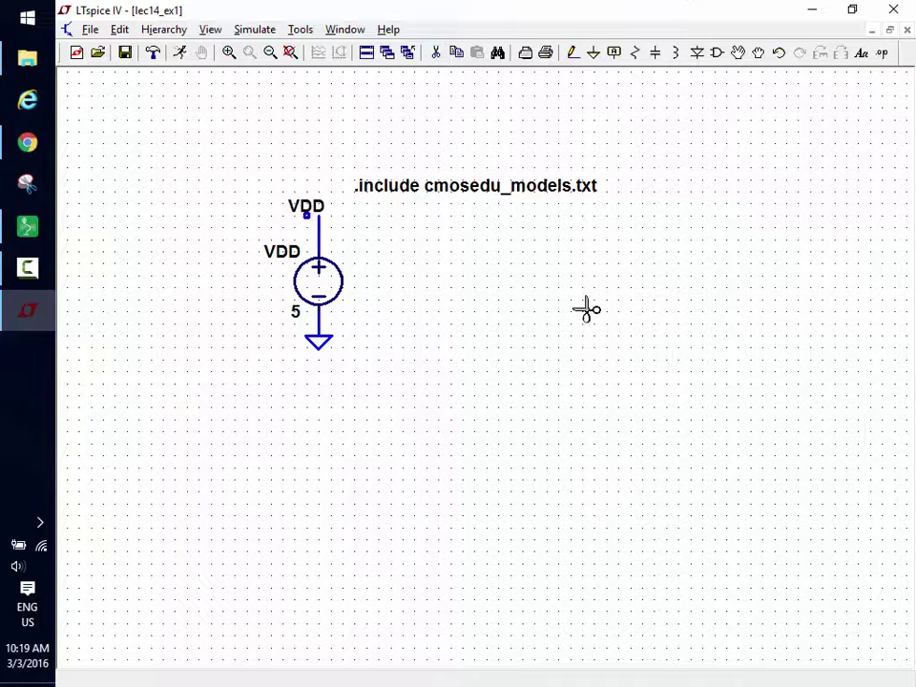
# Move the VDD net label onto the upper end of the source wire, rotated to read vertically.
pyautogui.press('F7')
pyautogui.click(306, 211)
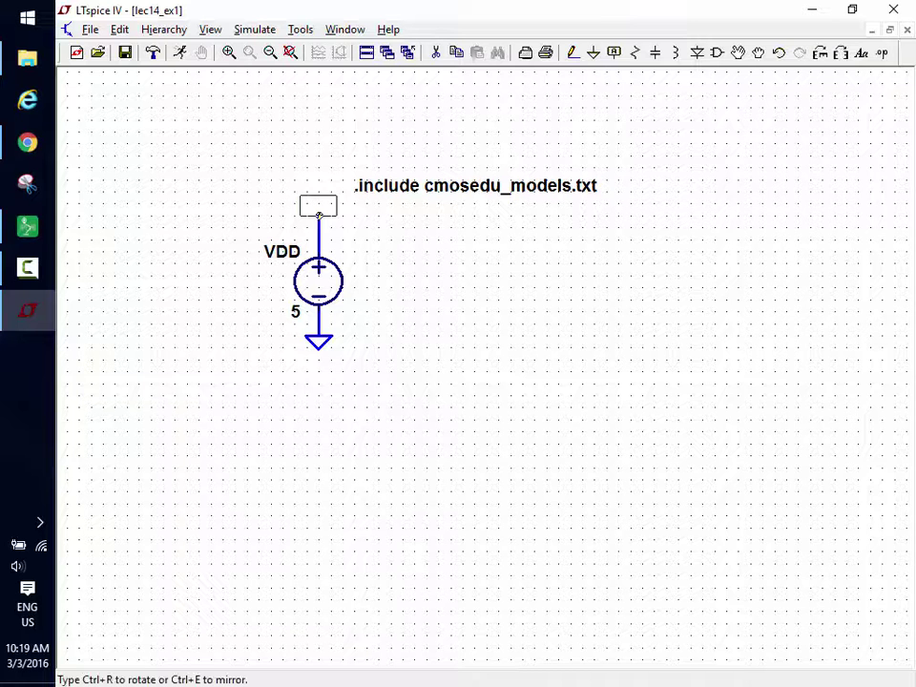
pyautogui.hotkey('ctrl', 'r')
pyautogui.click(319, 214)
# Set the port type of the VDD net label to Output.
pyautogui.rightClick(318, 196)
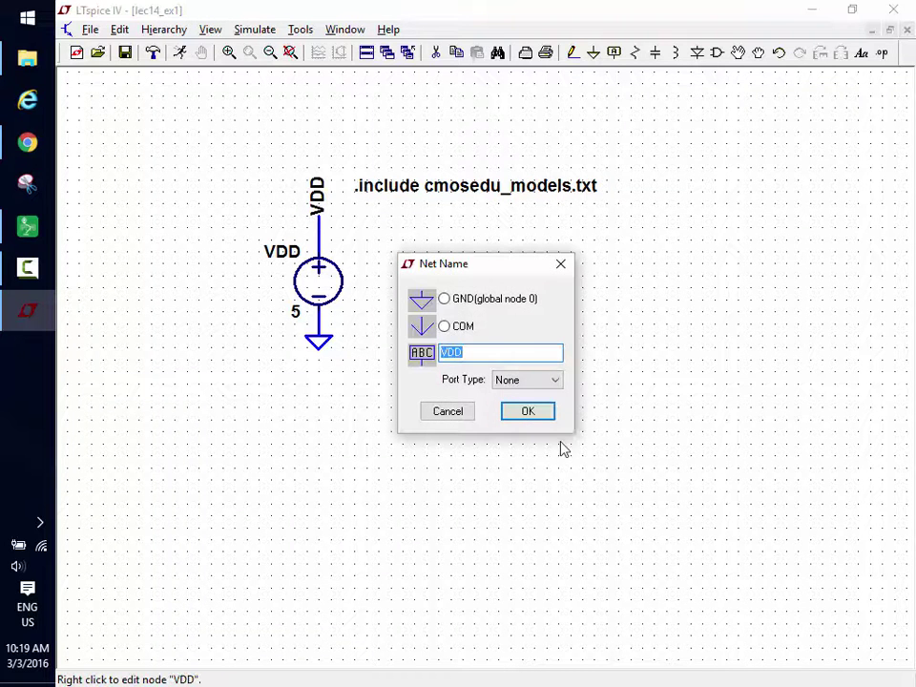
pyautogui.click(556, 379)
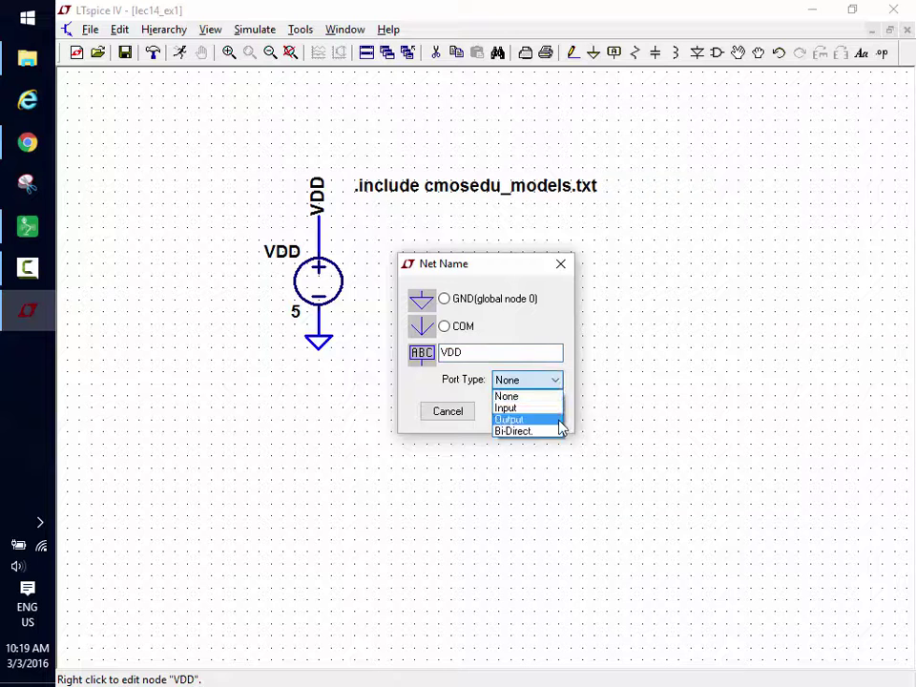
pyautogui.click(558, 418)
pyautogui.click(521, 413)
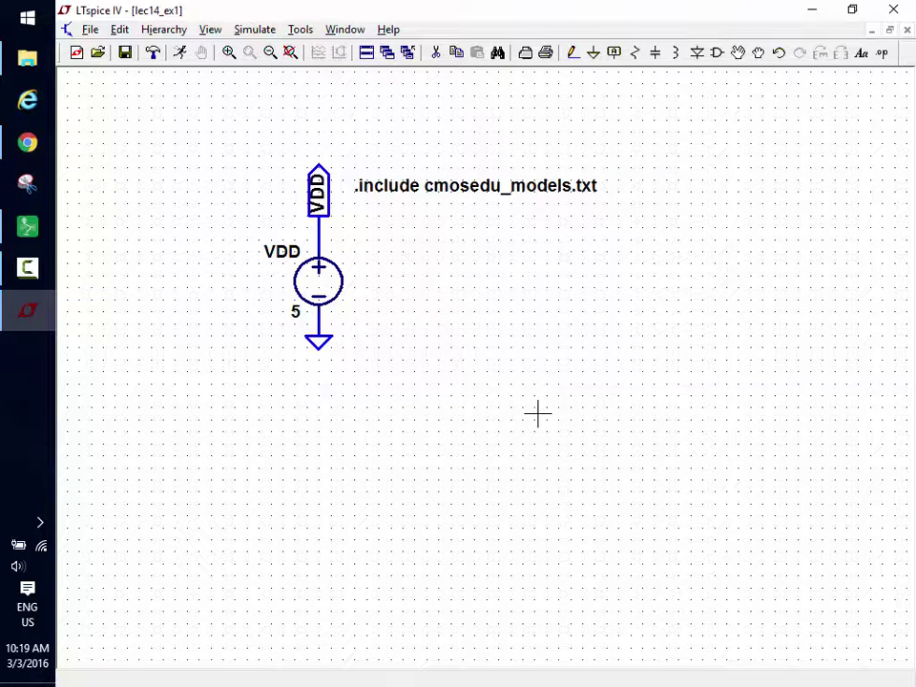
# Place the Fig_20_22 component symbol from the ee420_ecg620_s16 directory below the VDD source.
pyautogui.click(719, 54)
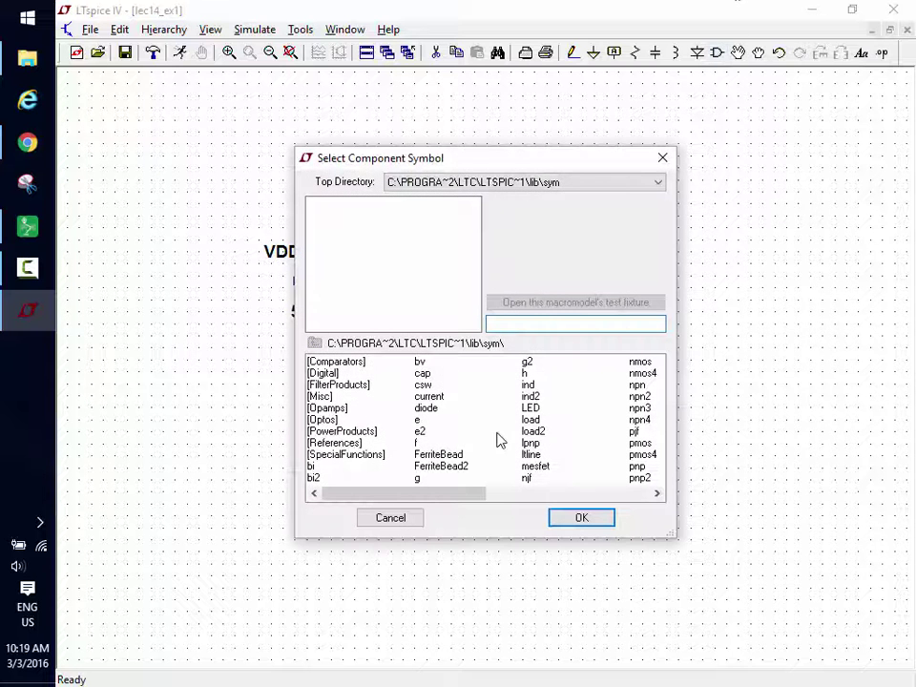
pyautogui.click(658, 182)
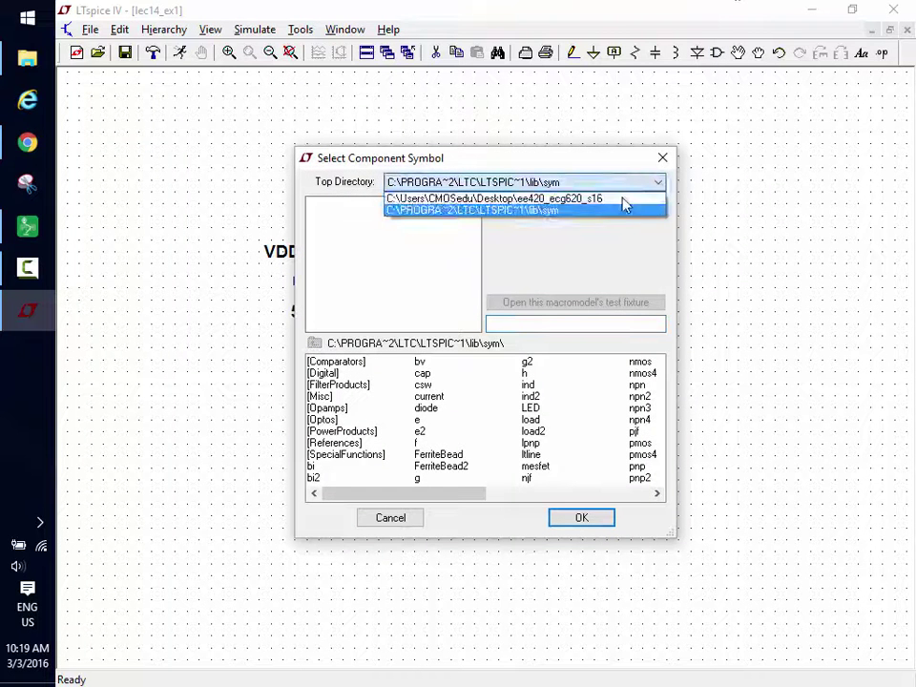
pyautogui.click(622, 199)
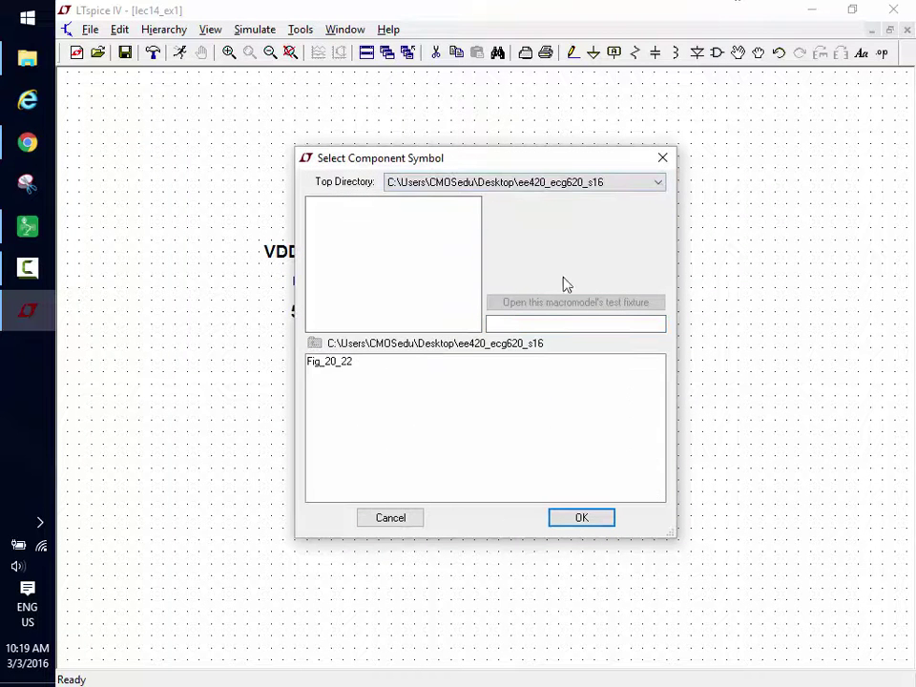
pyautogui.doubleClick(324, 363)
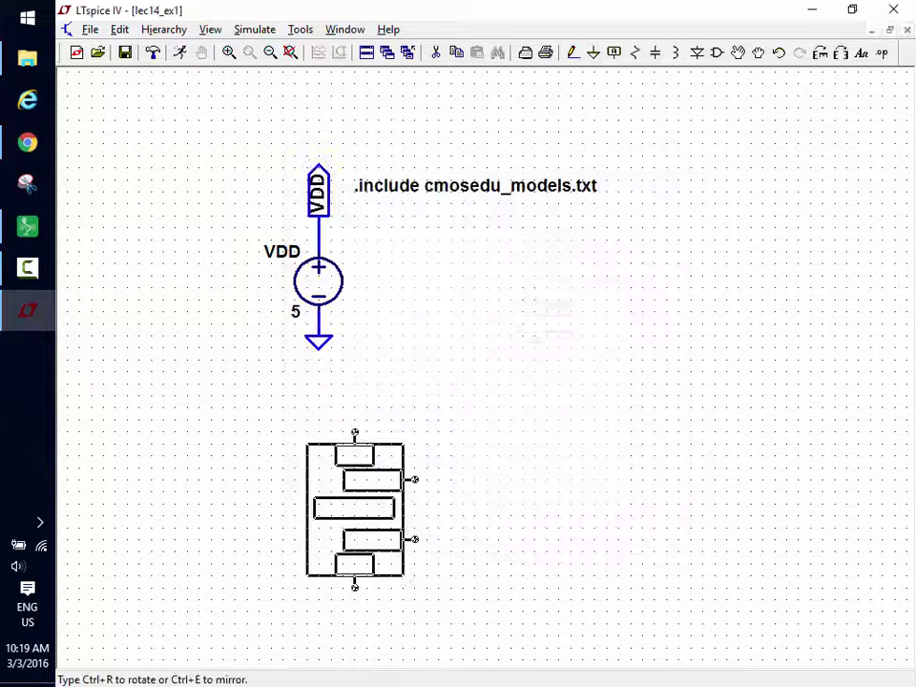
pyautogui.click(319, 510)
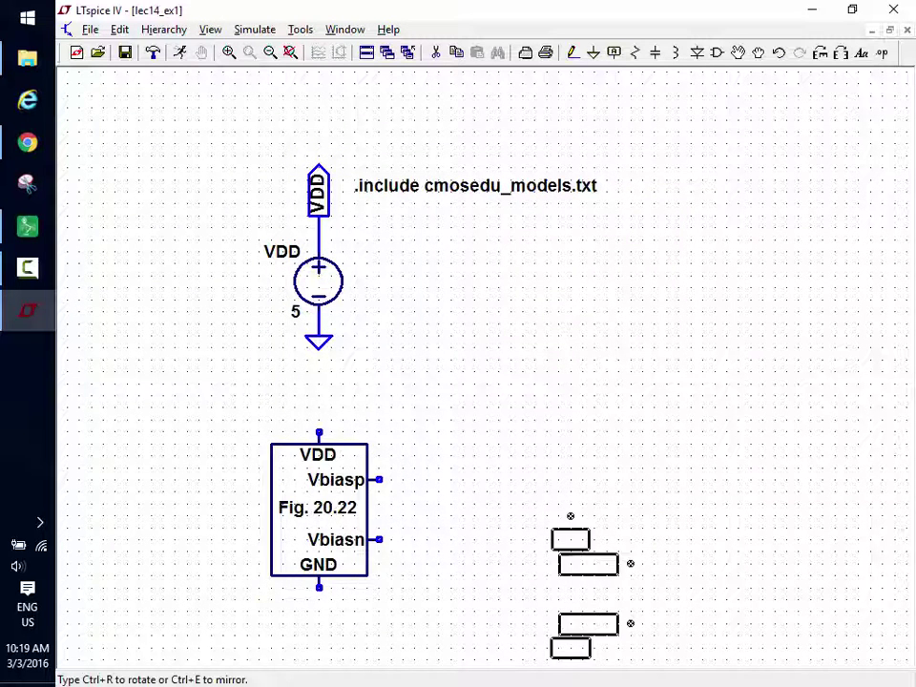
# Place a ground symbol just below the Fig. 20.22 block and wire it to the block's GND pin.
pyautogui.press('Escape')
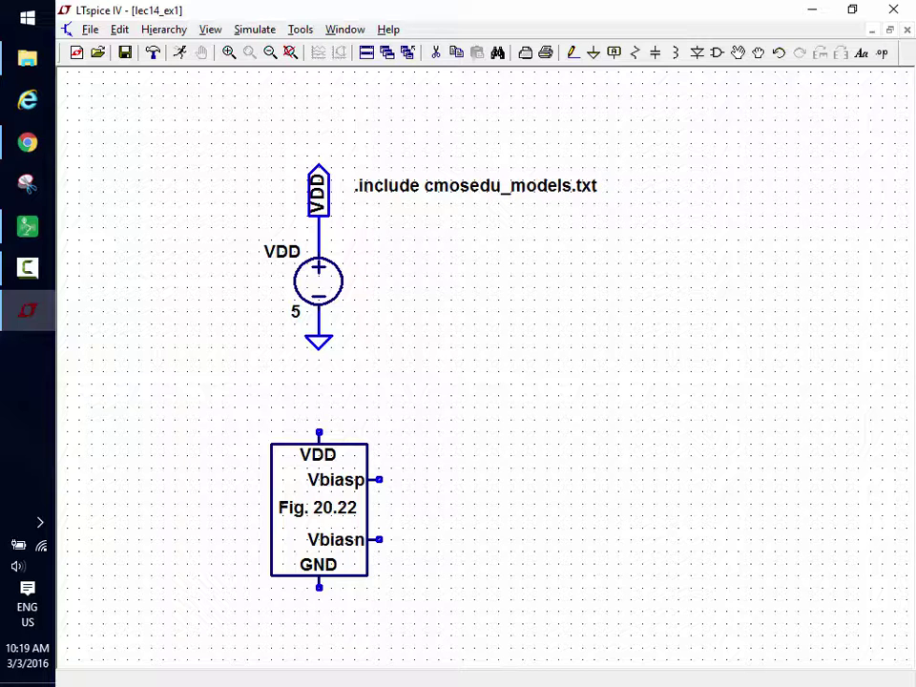
pyautogui.press('g')
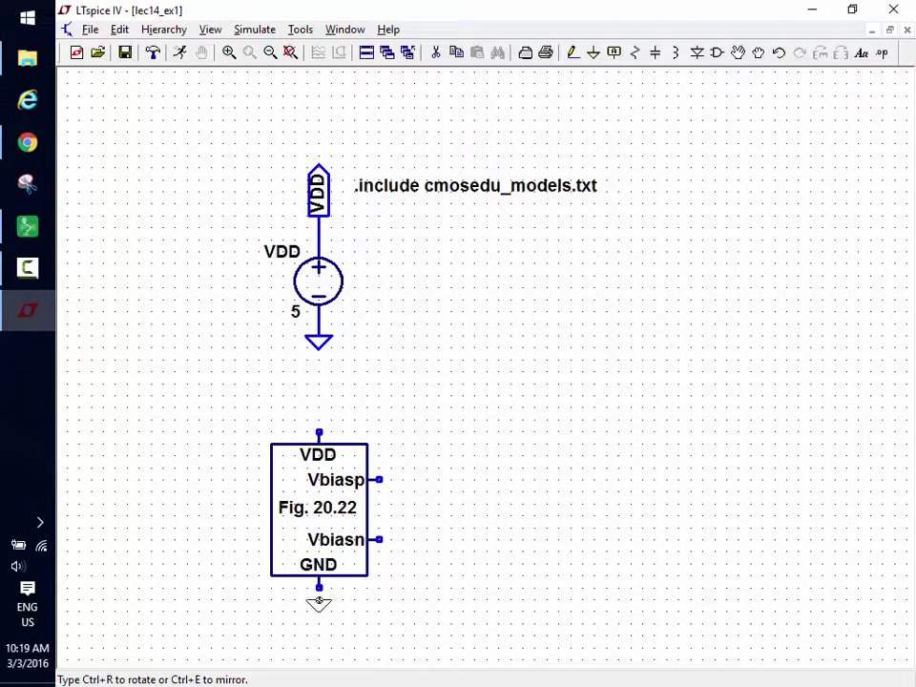
pyautogui.click(324, 601)
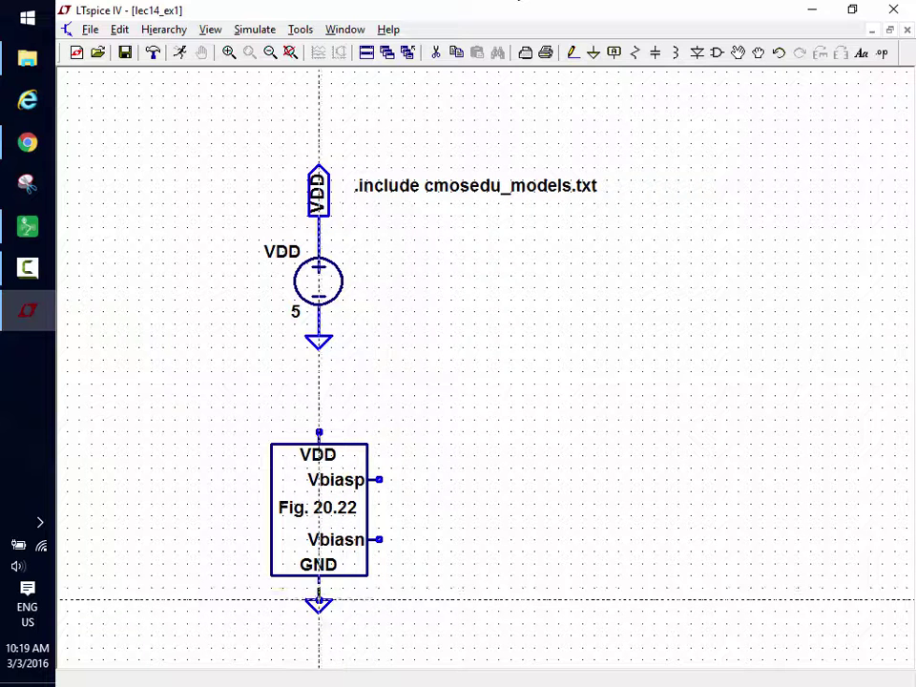
# Add a VDD net label to the VDD pin of the Fig. 20.22 block.
pyautogui.click(614, 52)
pyautogui.write('VD')
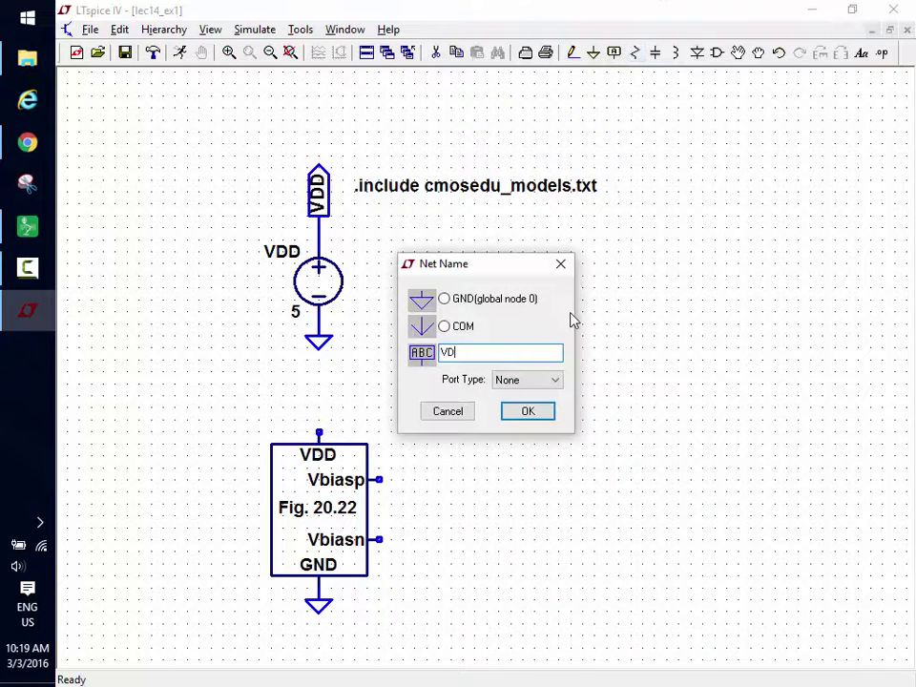
pyautogui.write('D')
pyautogui.press('Return')
pyautogui.click(318, 428)
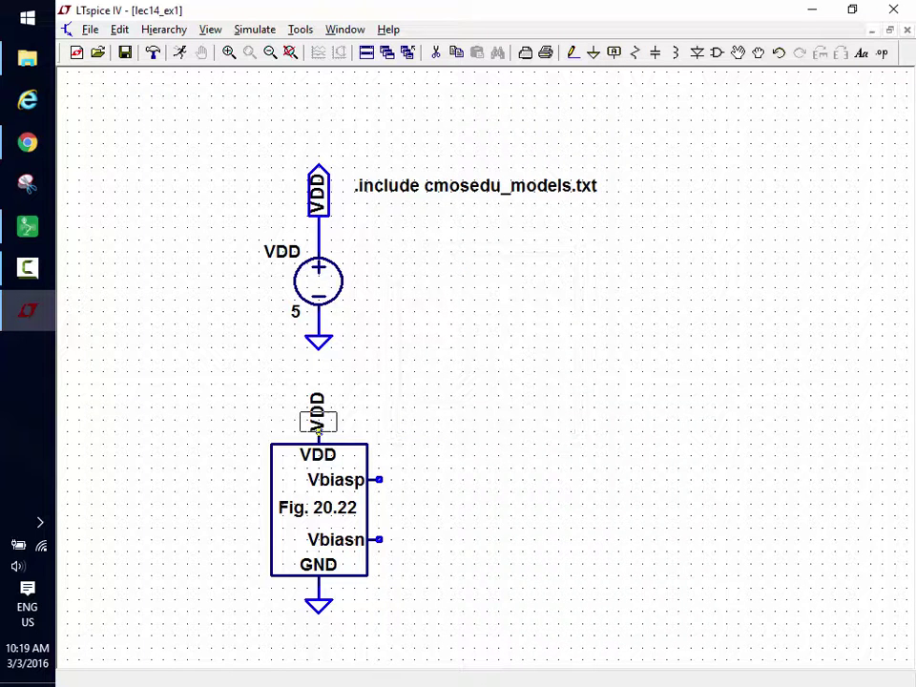
# Highlight the VDD net from the source wire to check its connection to the bias block, and clear the highlight.
pyautogui.rightClick(322, 239)
pyautogui.click(349, 240)
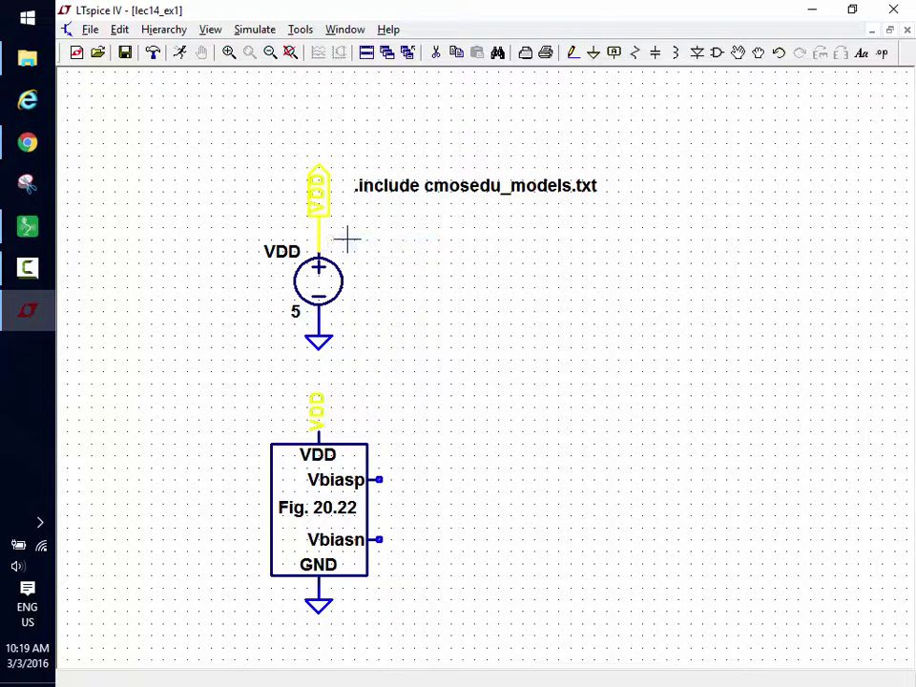
pyautogui.click(163, 174)
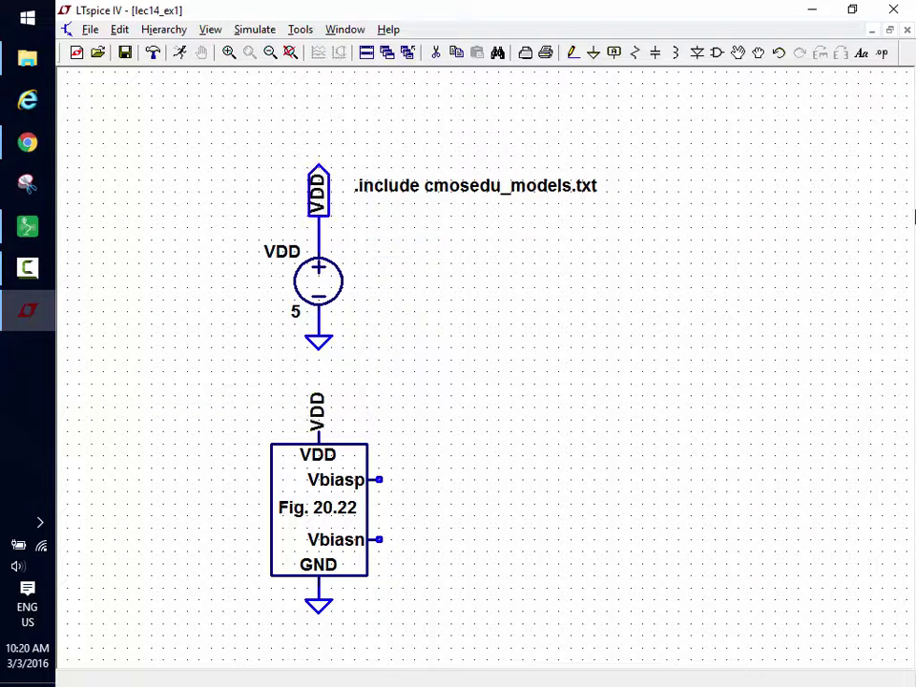
# Place one pmos4 transistor from the lib\sym directory beside the Fig. 20.22 block, leaving open space between them.
pyautogui.click(718, 54)
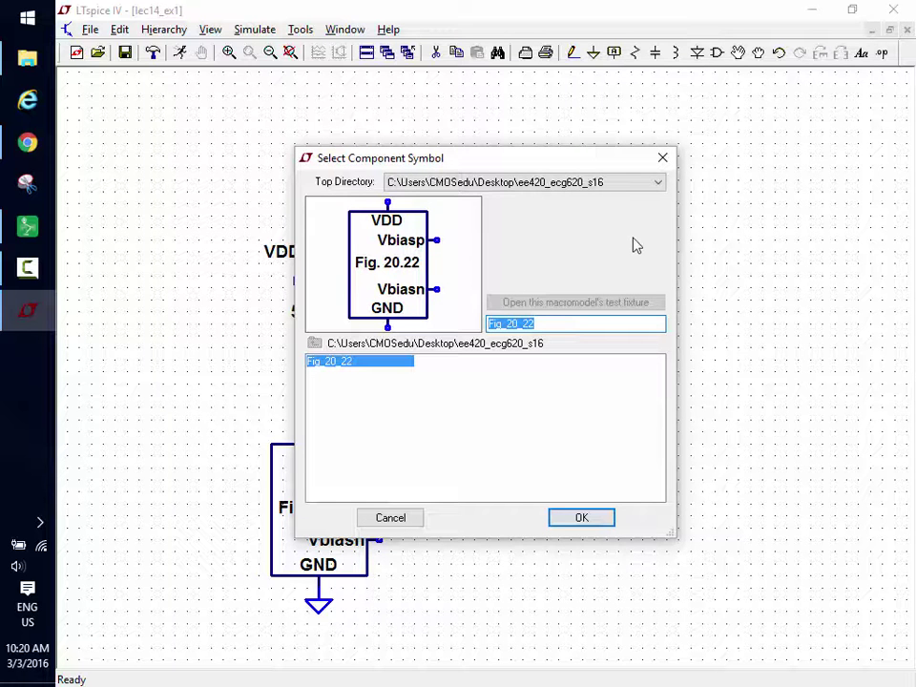
pyautogui.click(660, 183)
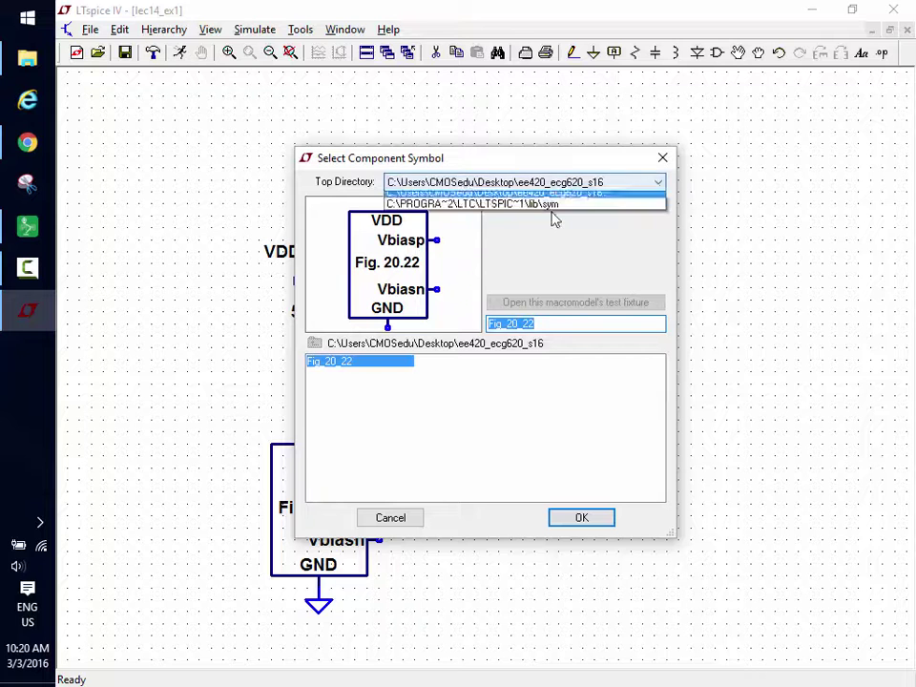
pyautogui.click(551, 211)
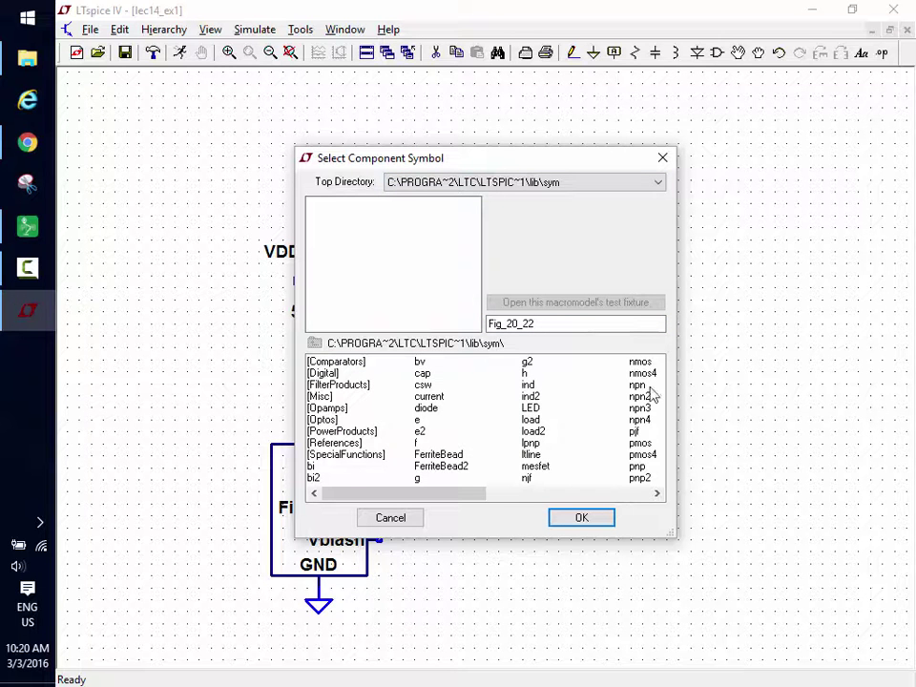
pyautogui.click(653, 458)
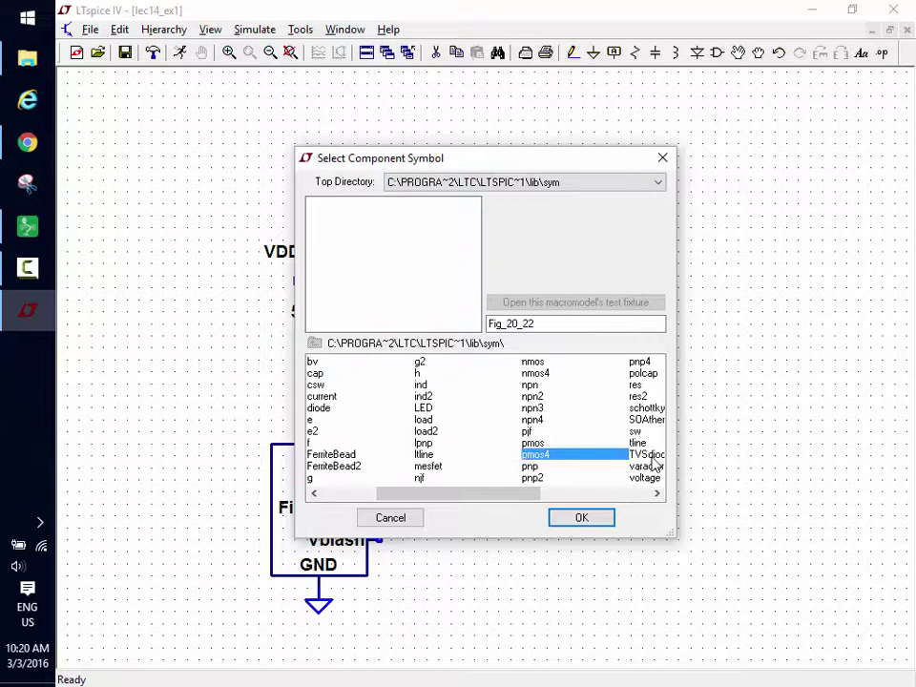
pyautogui.click(581, 517)
pyautogui.click(556, 431)
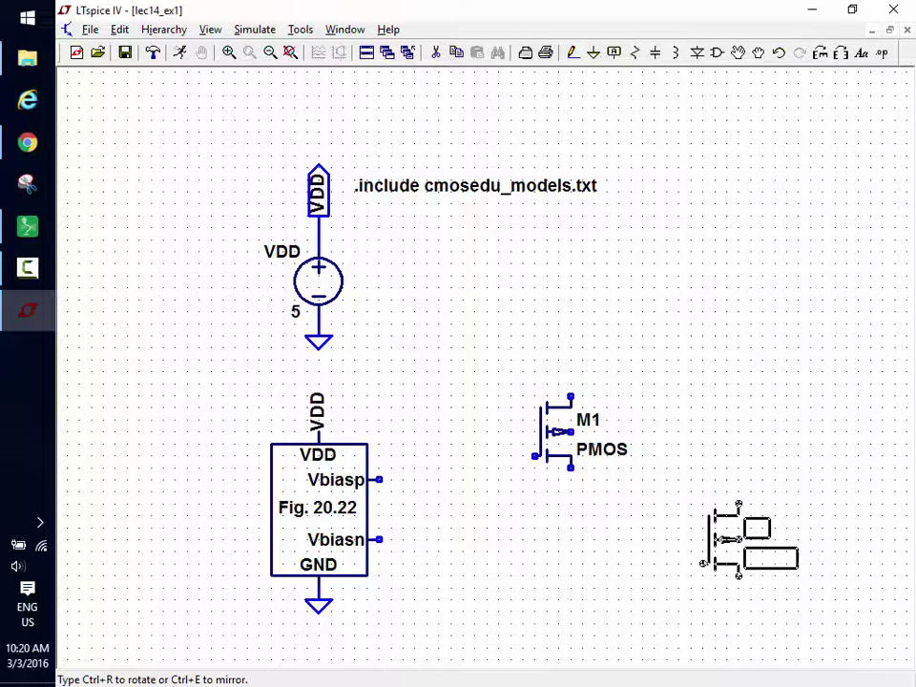
pyautogui.press('Escape')
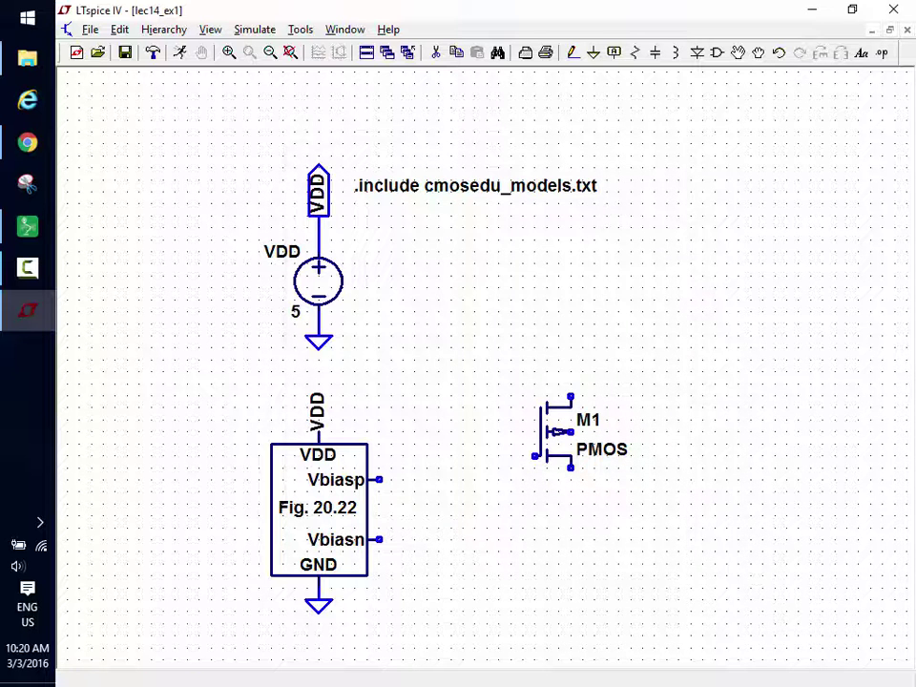
pyautogui.click(719, 54)
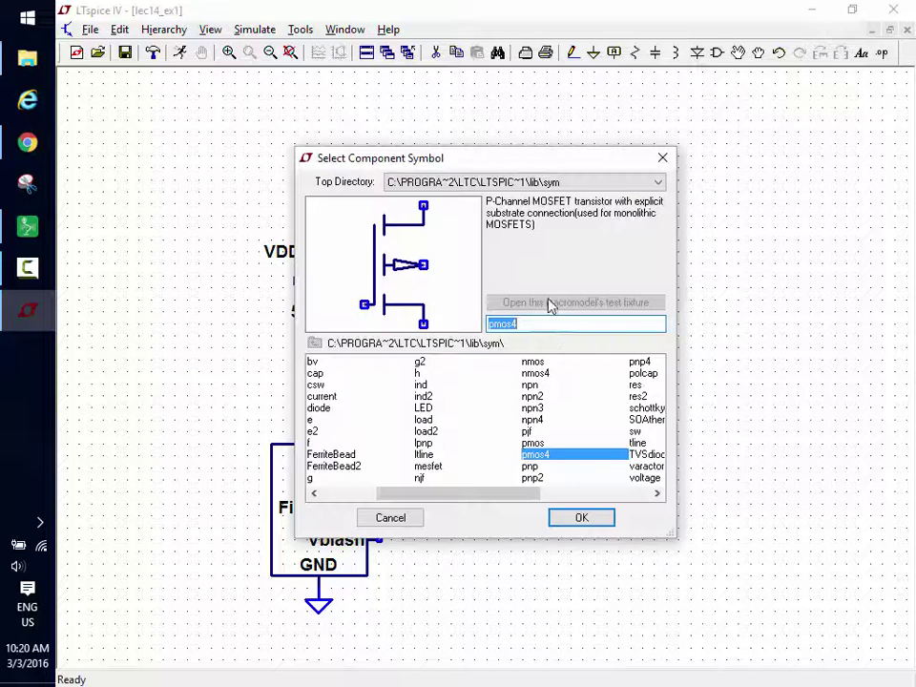
pyautogui.click(374, 519)
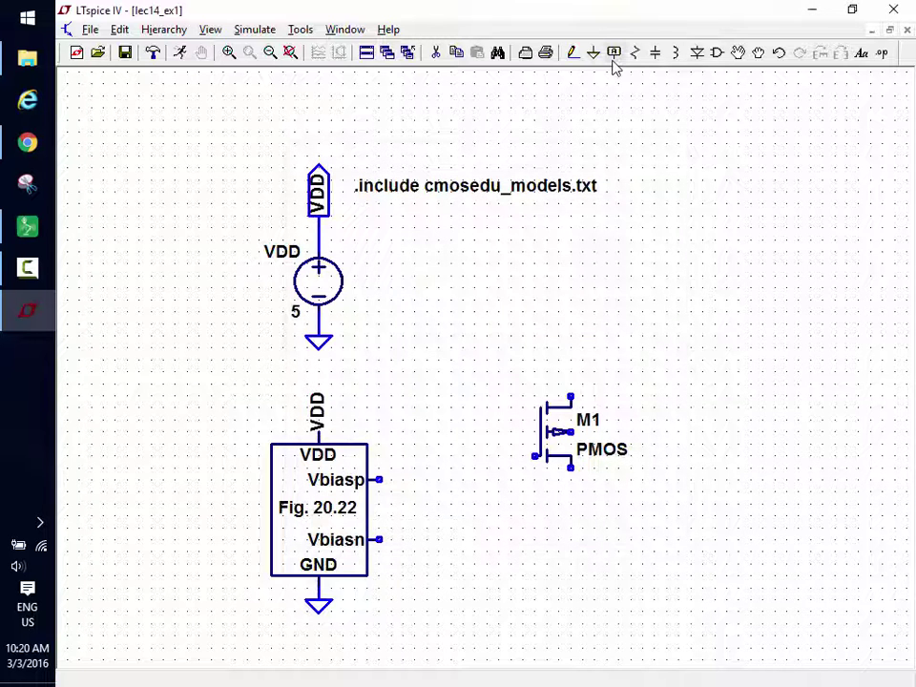
# Add a net label named Vbiasp to the Vbiasp pin of the Fig. 20.22 block.
pyautogui.click(613, 54)
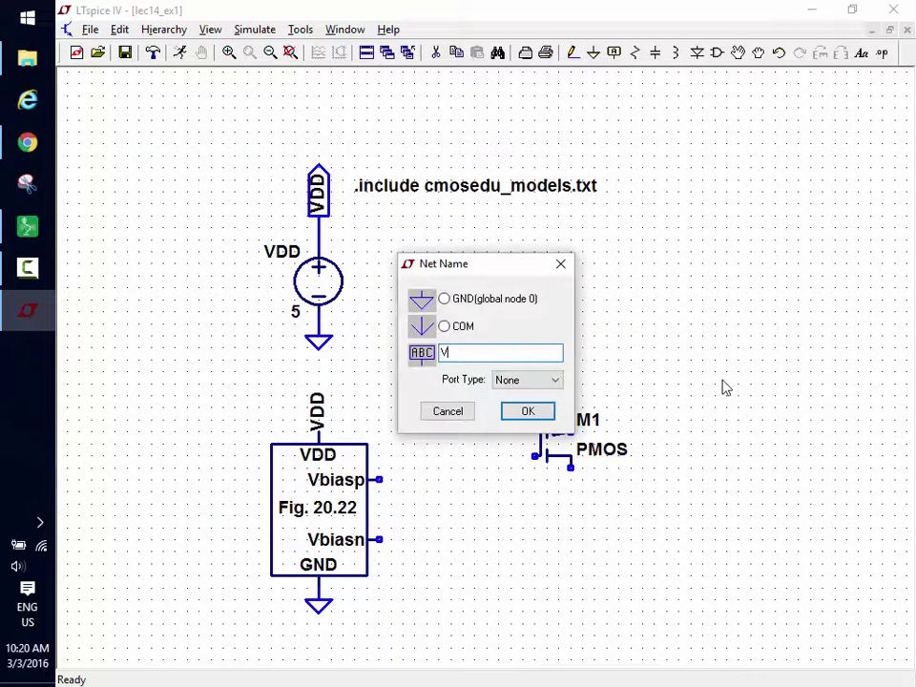
pyautogui.write('Vbiasp')
pyautogui.press('Return')
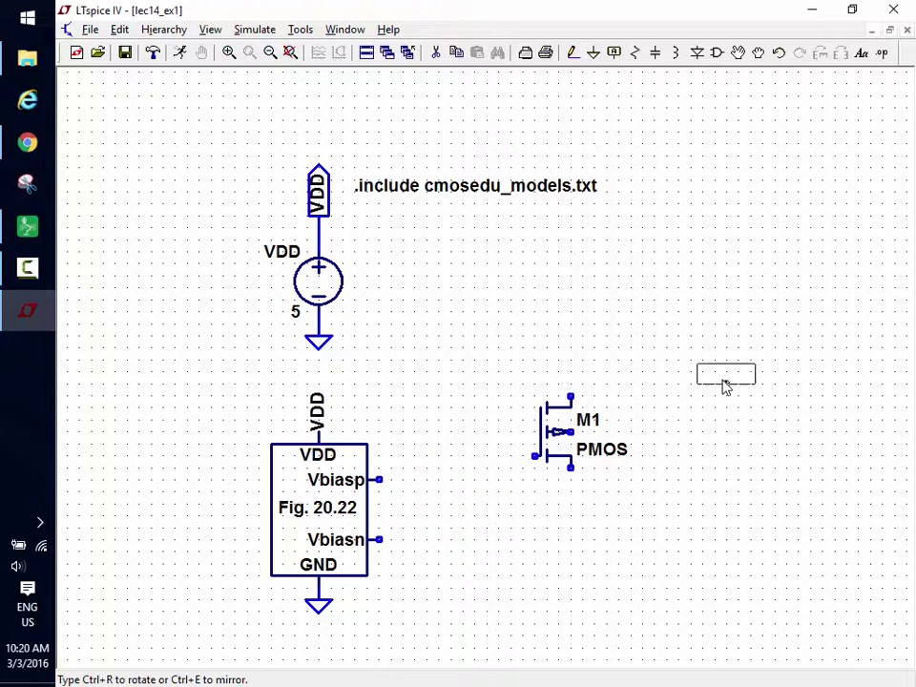
pyautogui.click(379, 488)
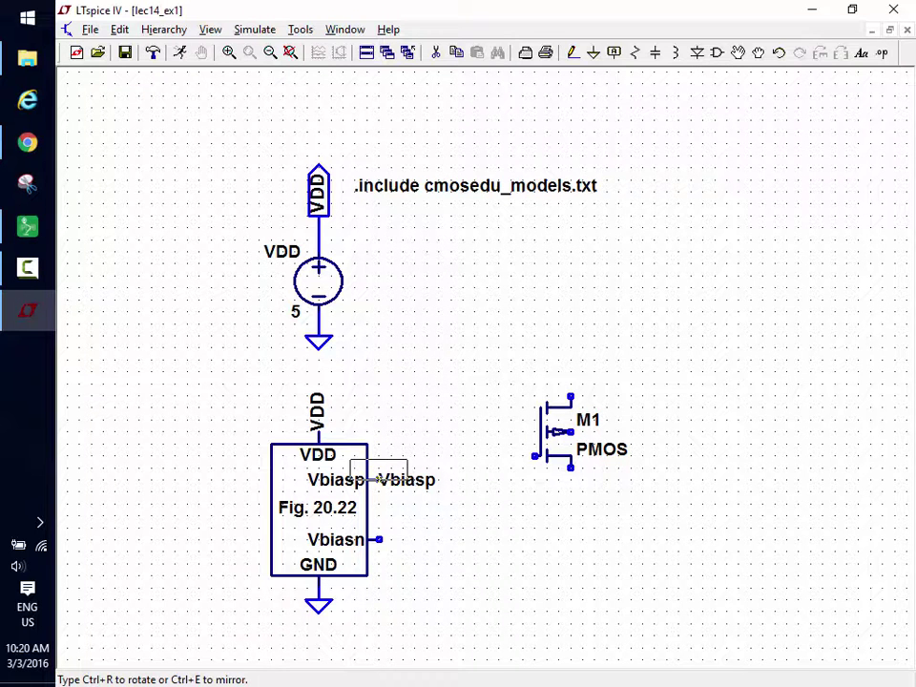
# Place a second net label on the block's Vbiasn pin and name it Vbiasn.
pyautogui.click(379, 541)
pyautogui.rightClick(390, 552)
pyautogui.rightClick(401, 546)
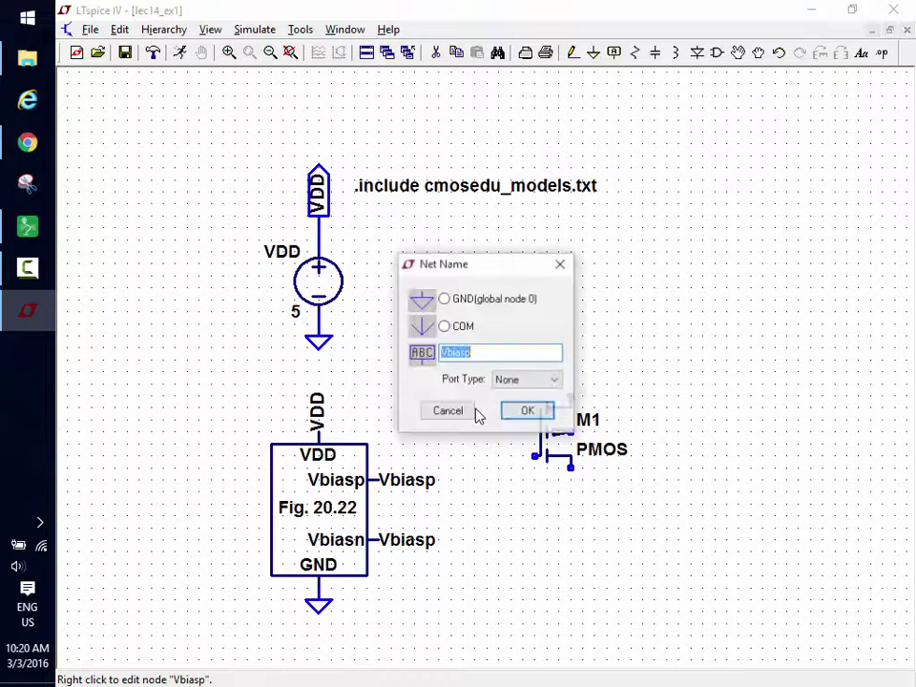
pyautogui.click(514, 350)
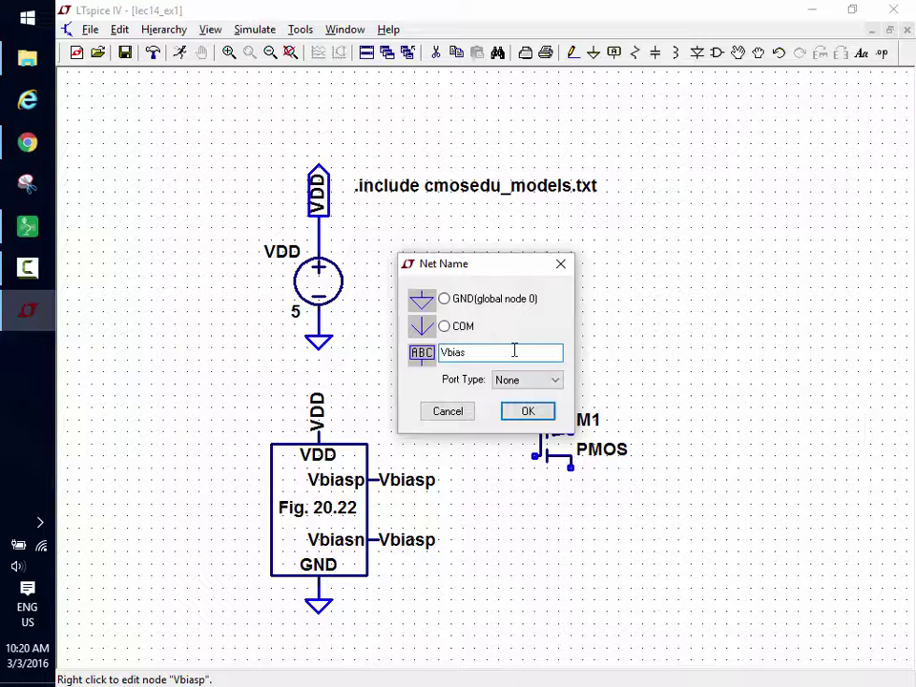
pyautogui.write('n')
pyautogui.press('Return')
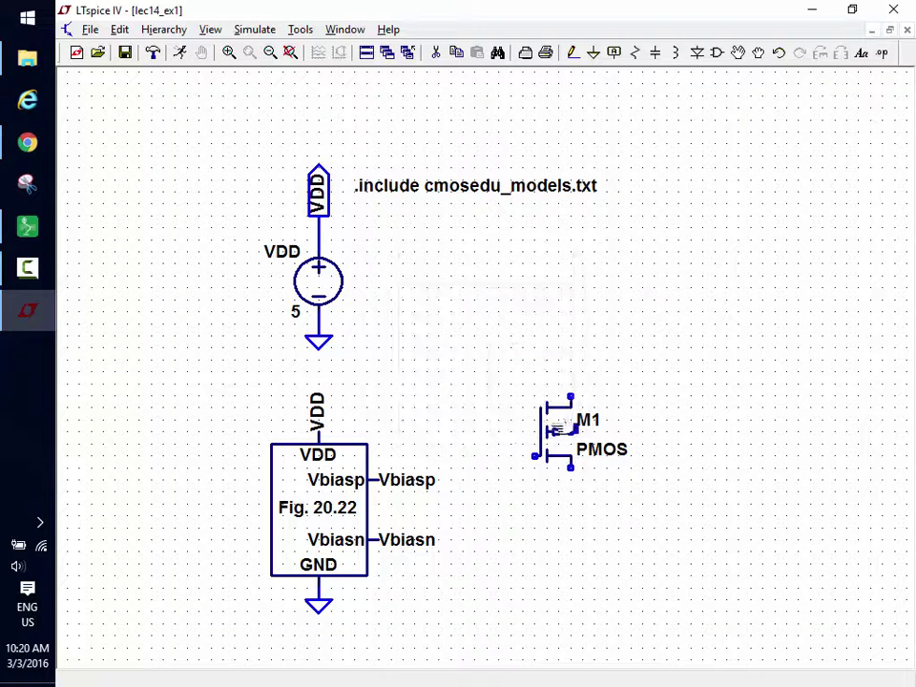
# Set PMOS transistor M1 to model P_1u with length 2u and width 30u.
pyautogui.rightClick(563, 434)
pyautogui.click(524, 267)
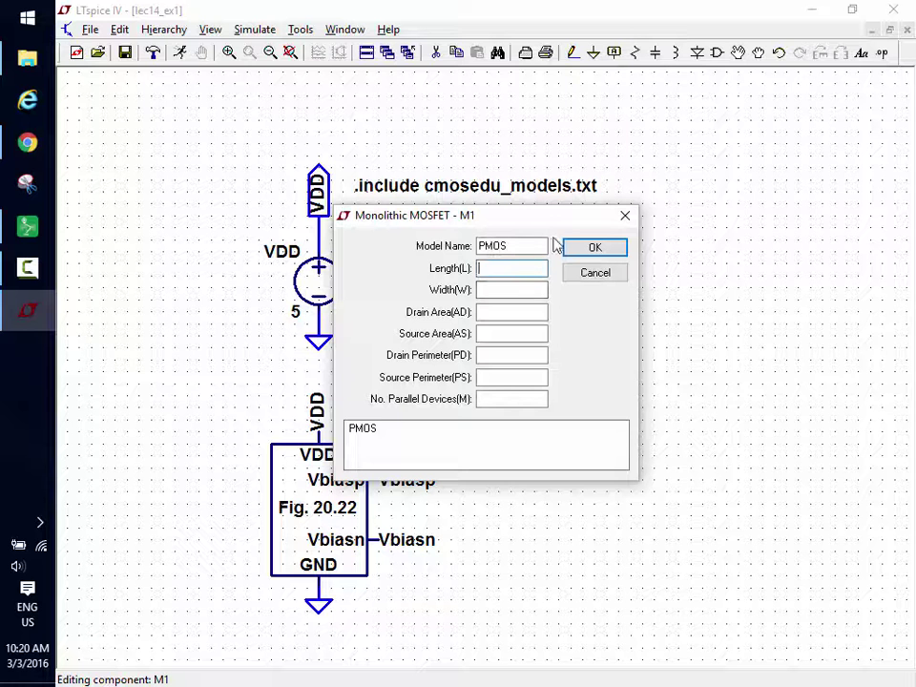
pyautogui.write('2u')
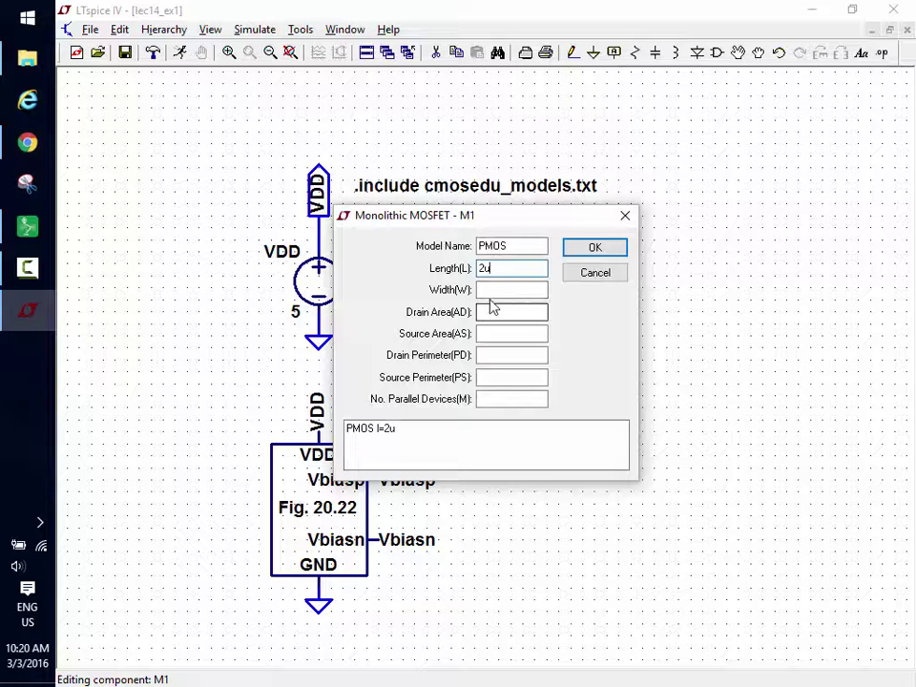
pyautogui.click(500, 289)
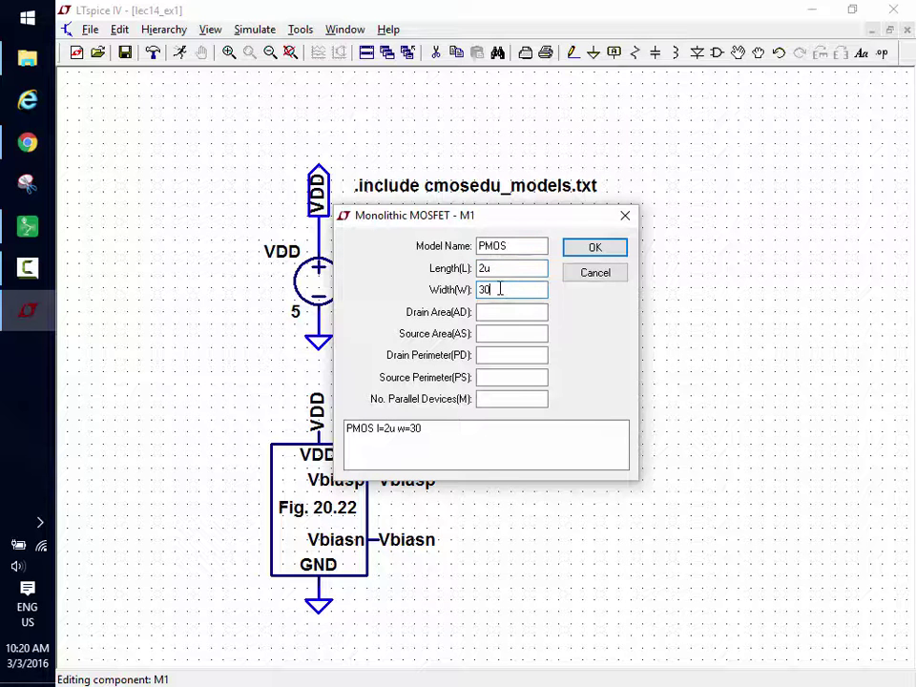
pyautogui.write('30u')
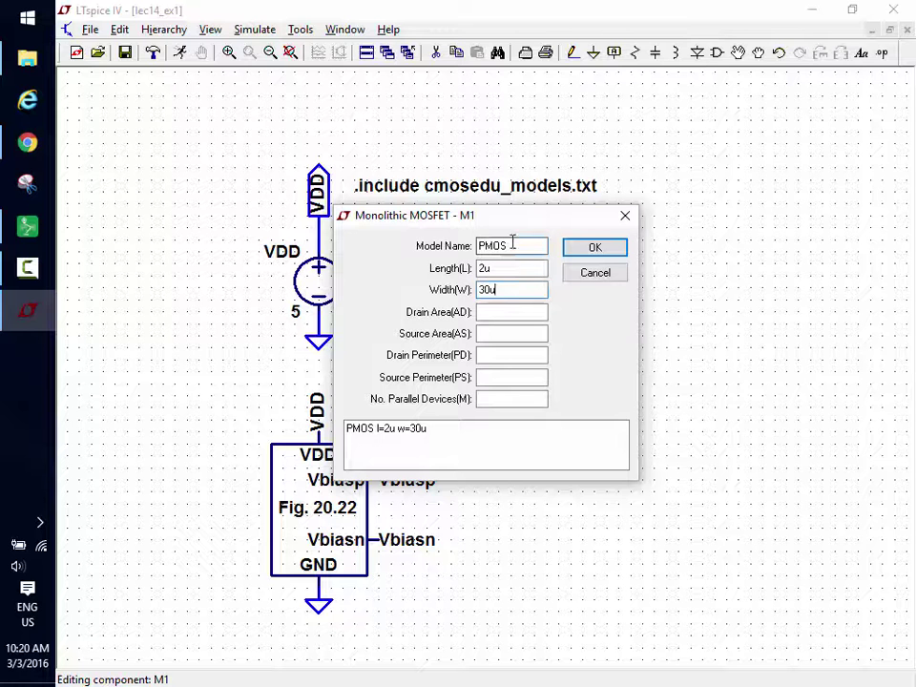
pyautogui.moveTo(510, 245); pyautogui.dragTo(489, 246)
pyautogui.write('_1u')
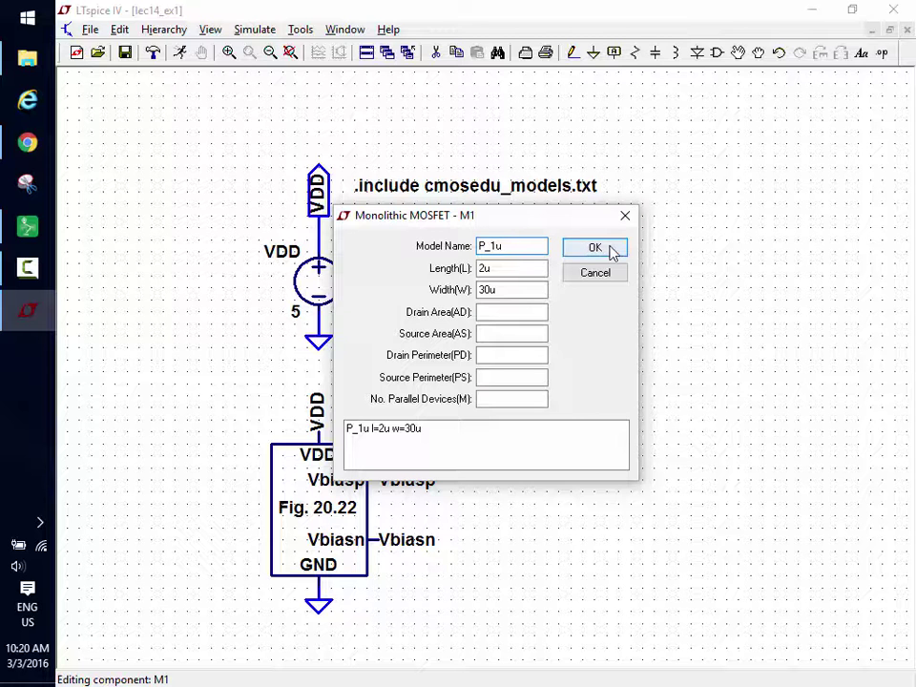
pyautogui.click(612, 250)
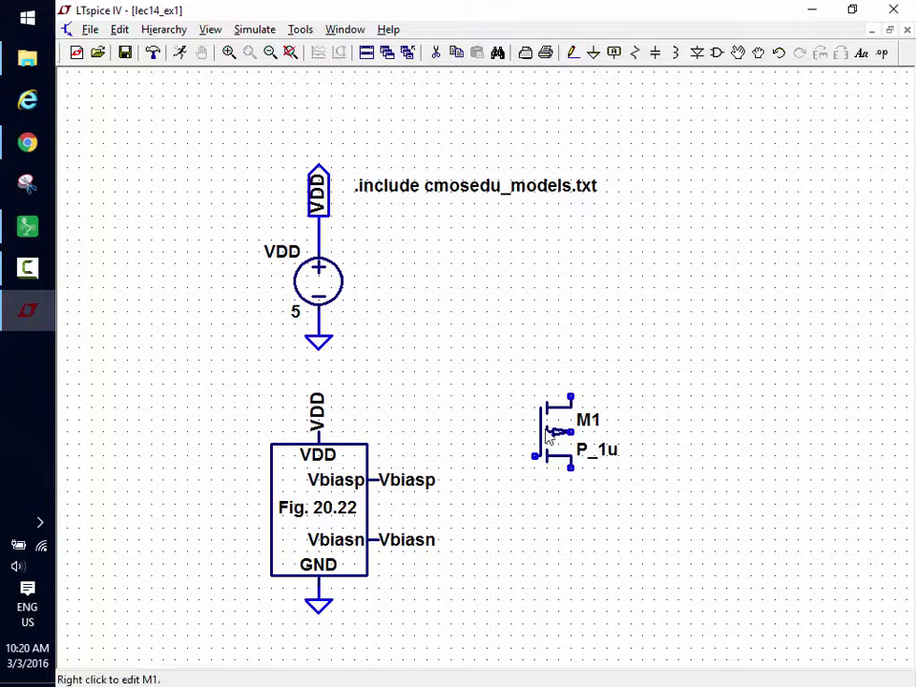
# Make the Value2 attribute of M1, holding its length and width, visible on the schematic.
pyautogui.keyDown('ctrl'); pyautogui.rightClick(612, 413); pyautogui.keyUp('ctrl')
pyautogui.click(629, 420)
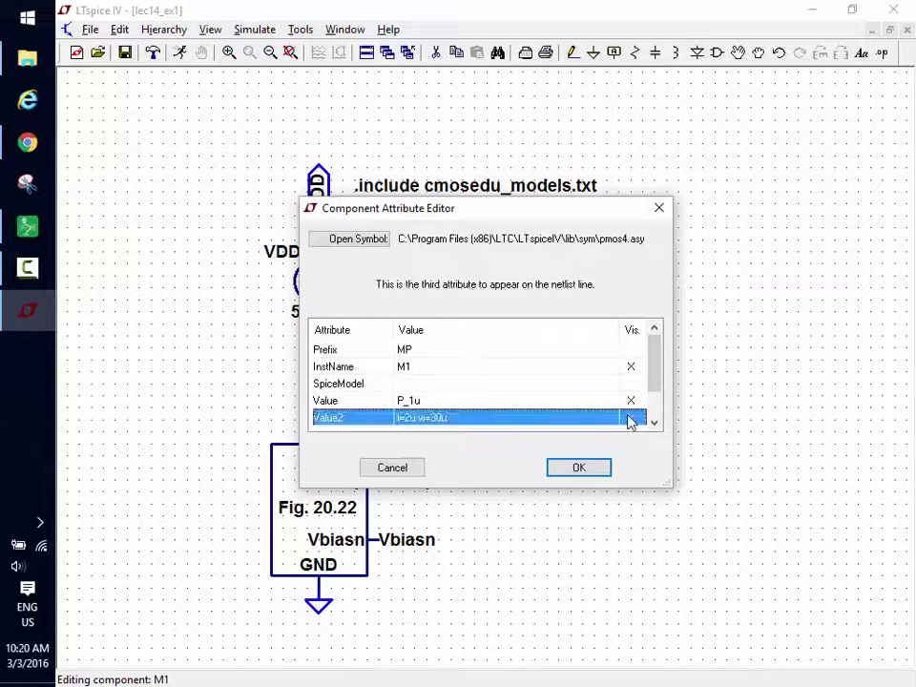
pyautogui.click(578, 467)
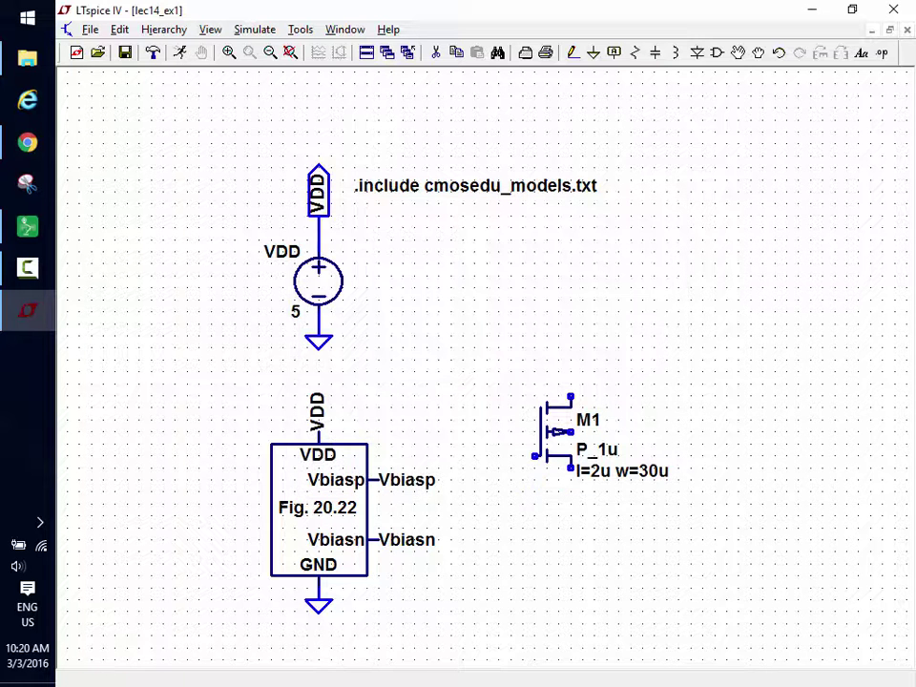
# Copy the bias block's VDD net label to a point just above M1's source pin.
pyautogui.click(456, 52)
pyautogui.click(316, 420)
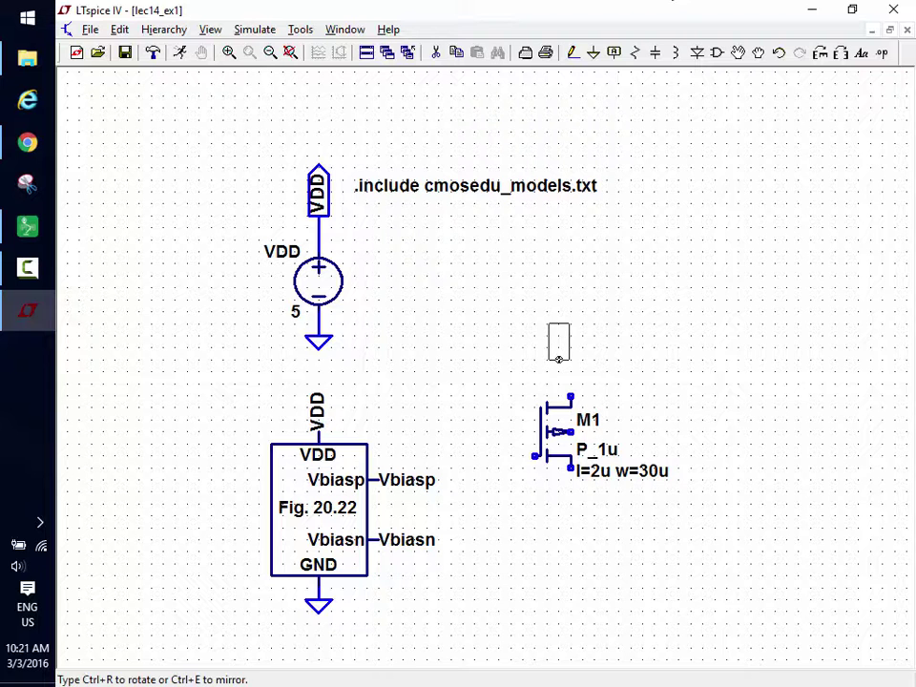
pyautogui.click(565, 362)
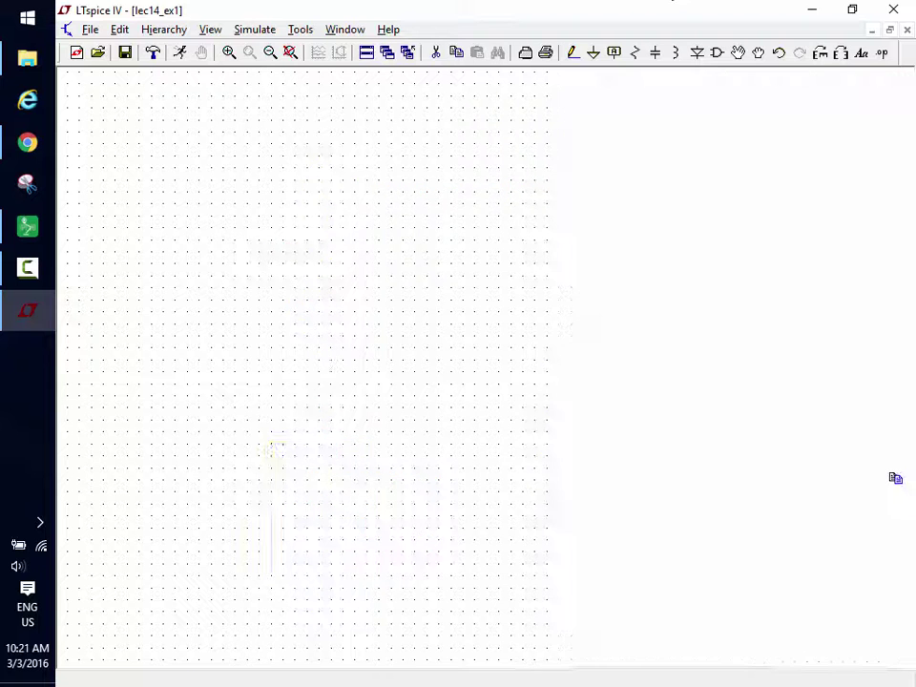
# Wire M1's body terminal around to its source, and connect the source up to the VDD label.
pyautogui.click(573, 53)
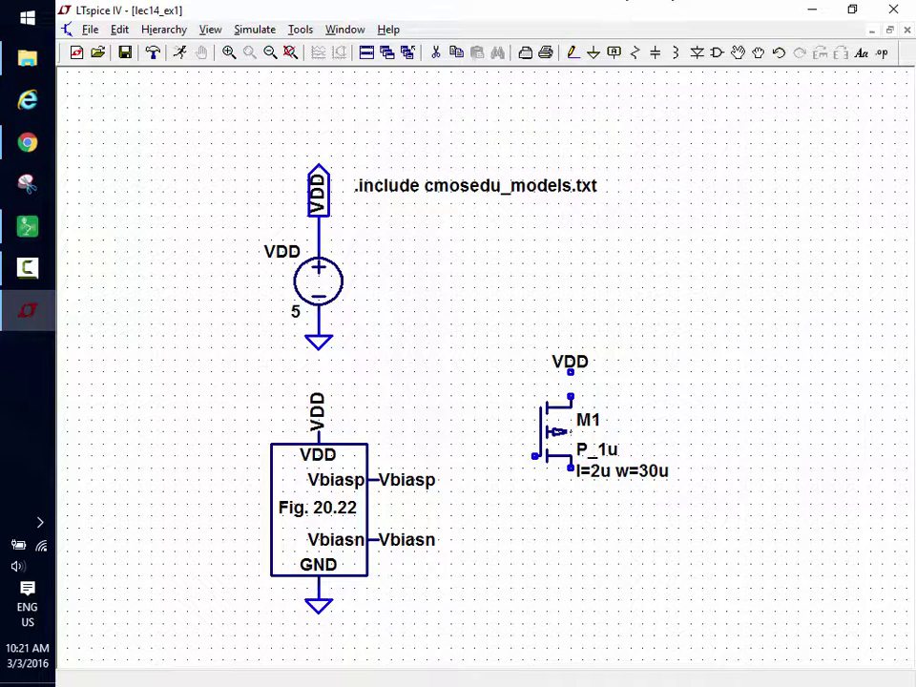
pyautogui.click(607, 432)
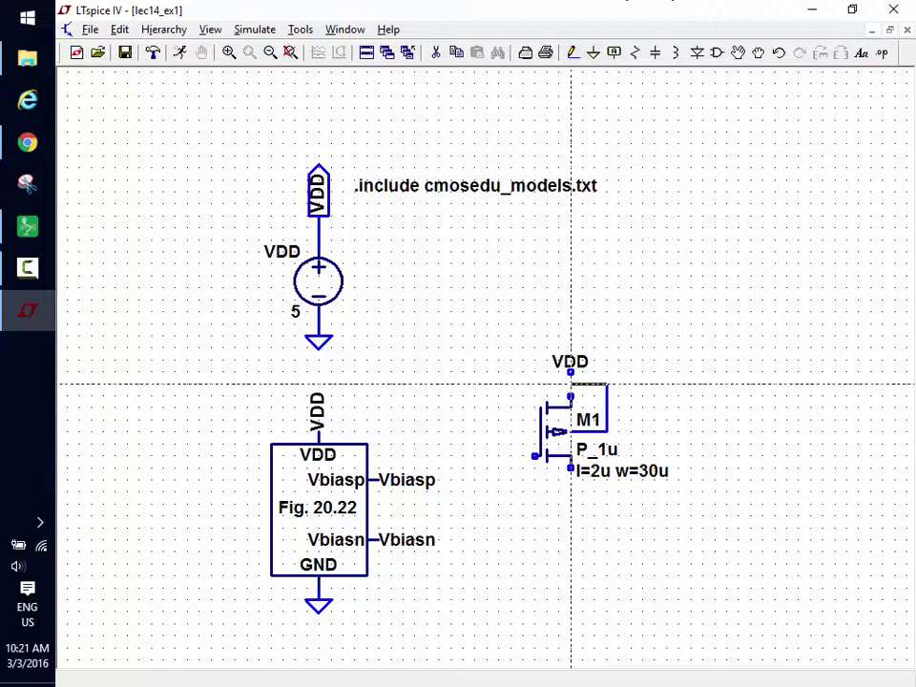
pyautogui.click(571, 384)
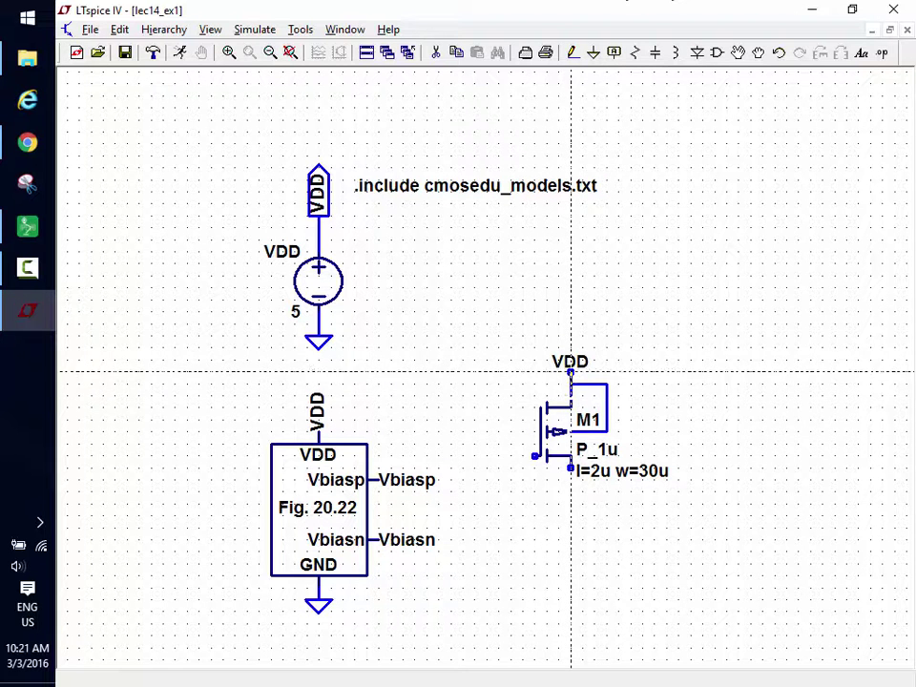
pyautogui.click(570, 372)
pyautogui.press('Escape')
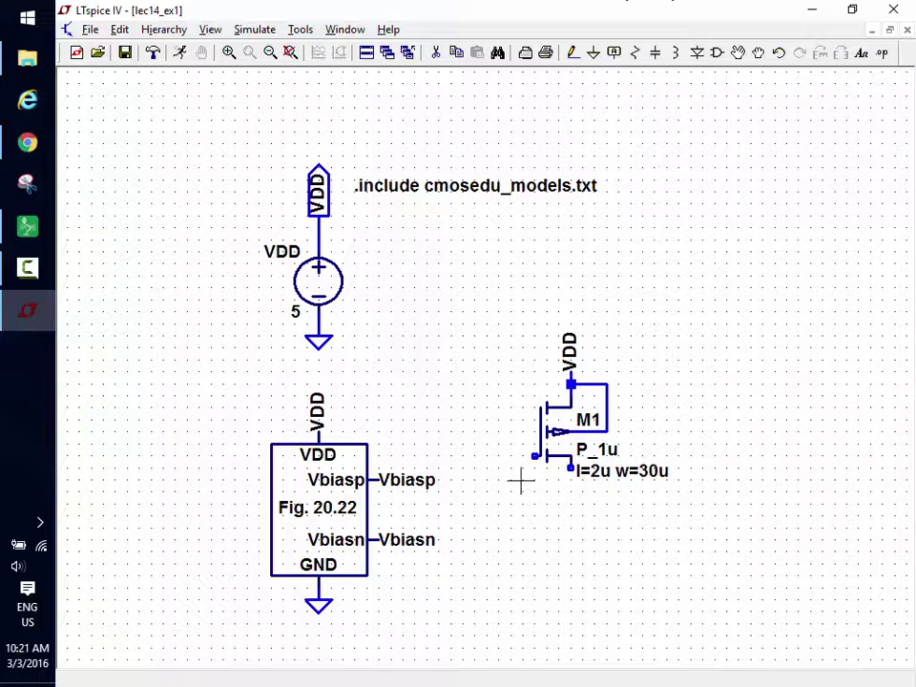
# Place a ground symbol below M1 and wire M1's drain down to it.
pyautogui.press('g')
pyautogui.click(571, 529)
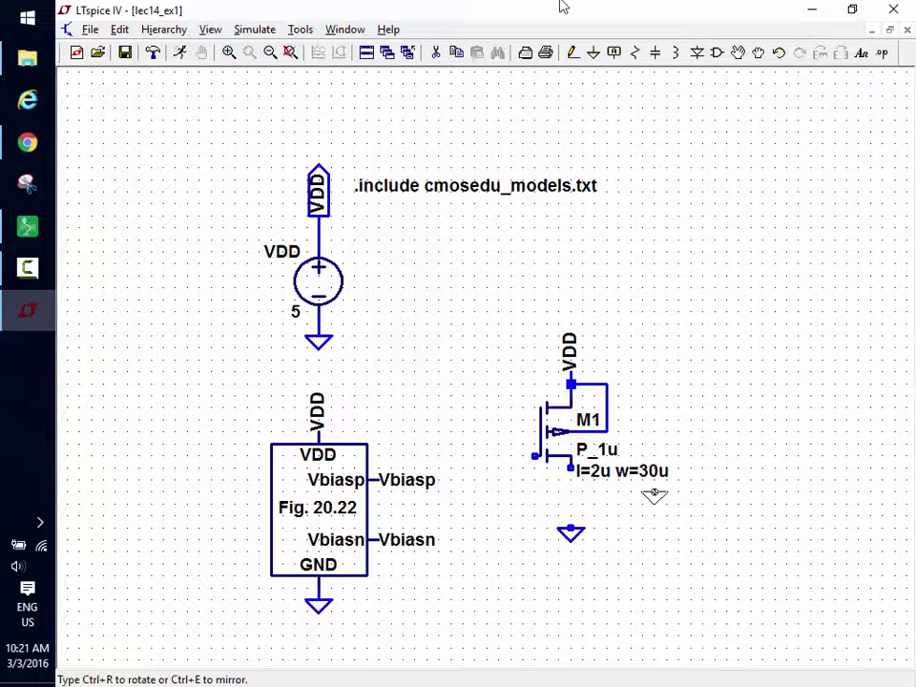
pyautogui.click(573, 52)
pyautogui.click(571, 532)
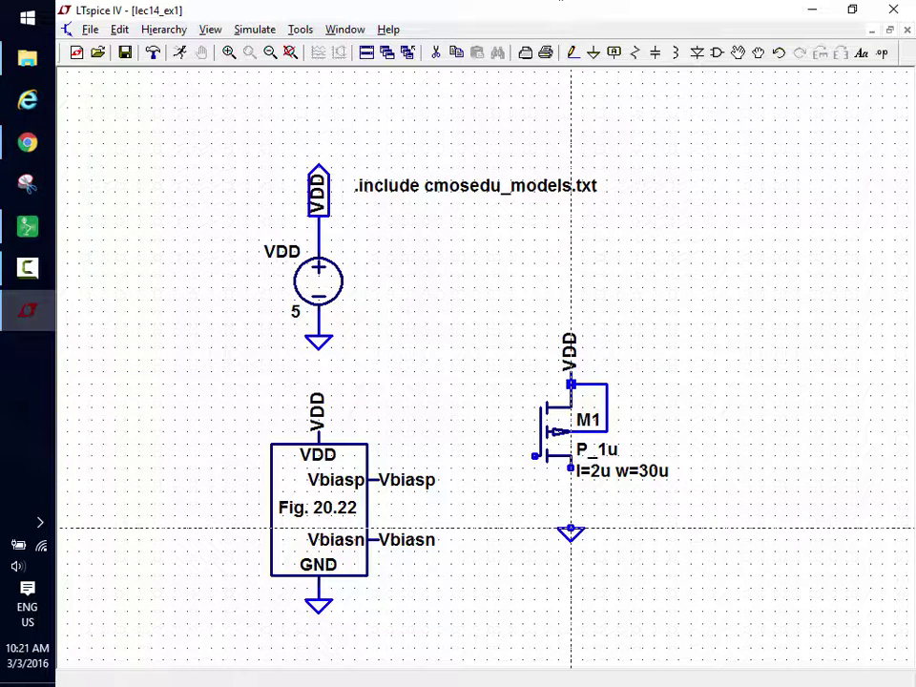
pyautogui.click(571, 468)
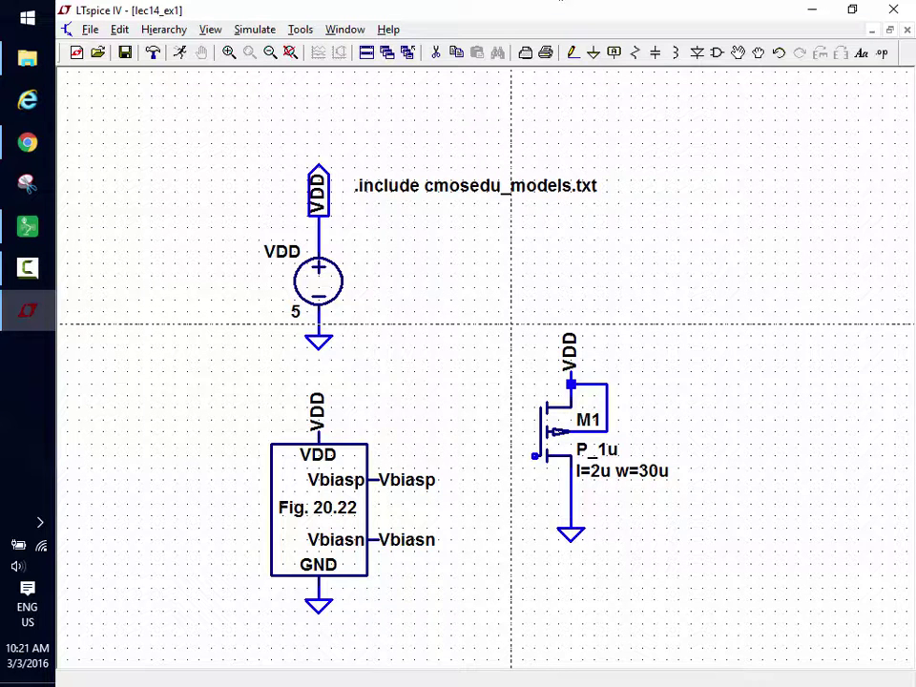
# Place a voltage source between the bias block and M1, beside M1's gate.
pyautogui.click(716, 53)
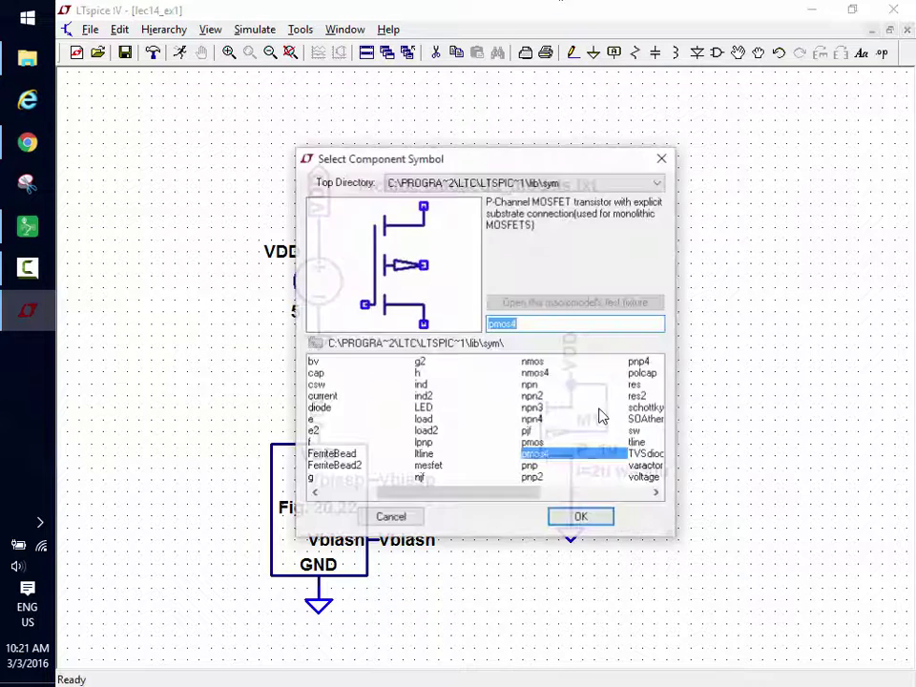
pyautogui.click(579, 498)
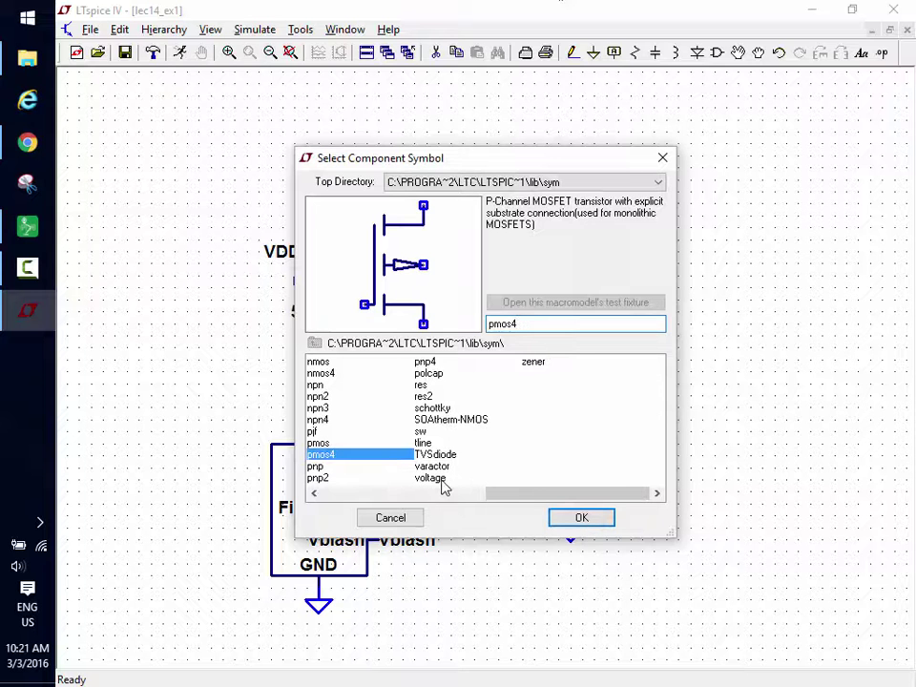
pyautogui.click(434, 478)
pyautogui.click(558, 520)
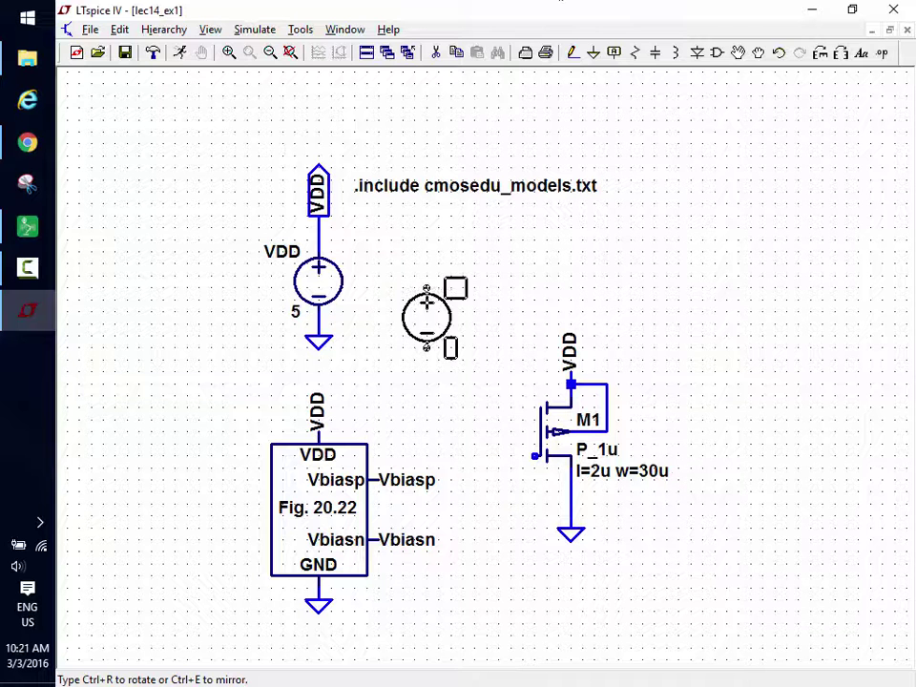
pyautogui.click(496, 412)
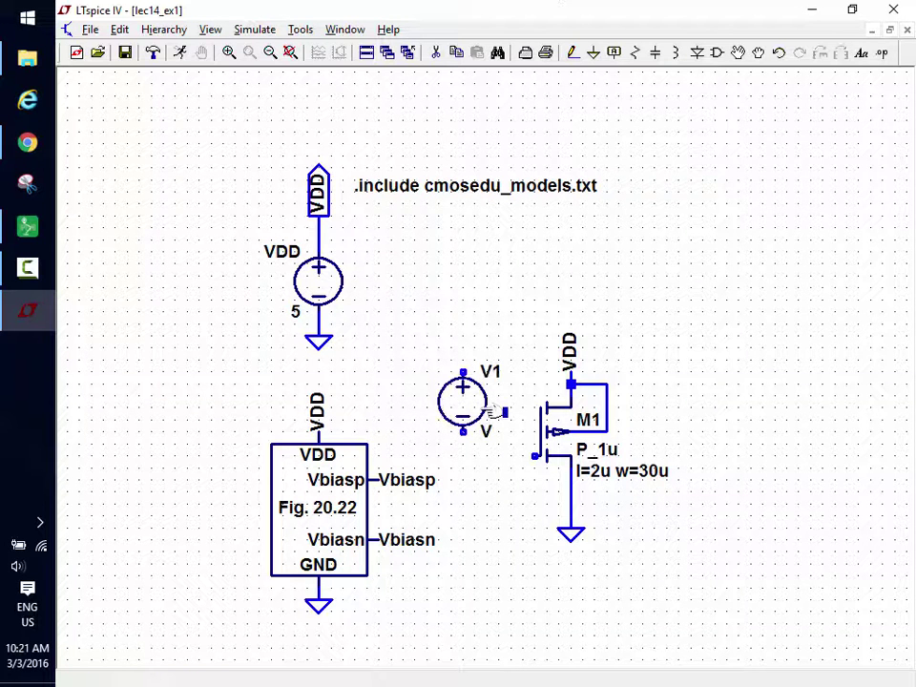
pyautogui.press('Escape')
# Wire M1's gate to the negative terminal of voltage source V1.
pyautogui.click(572, 52)
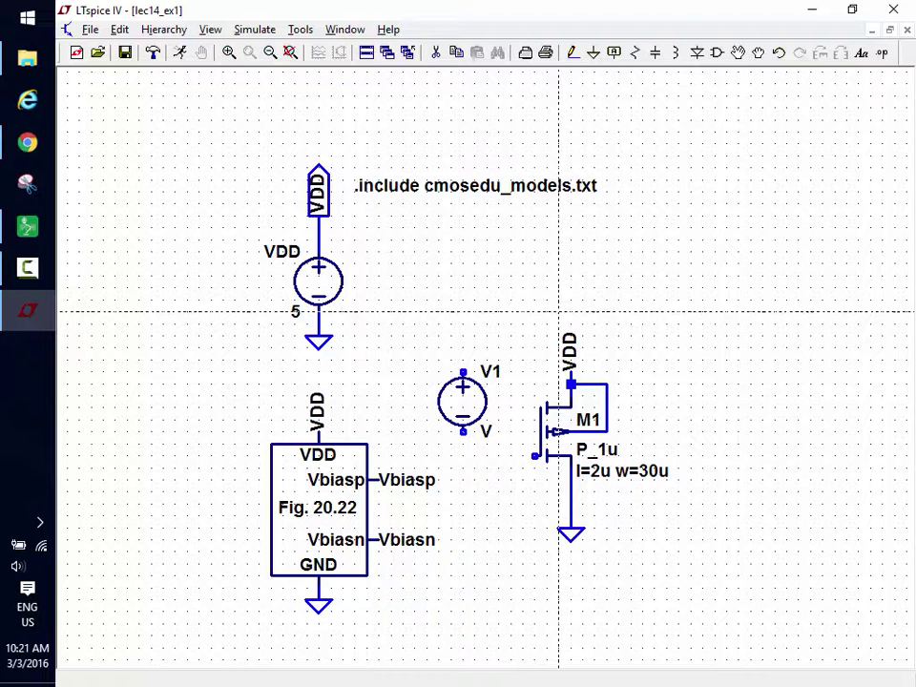
pyautogui.click(534, 456)
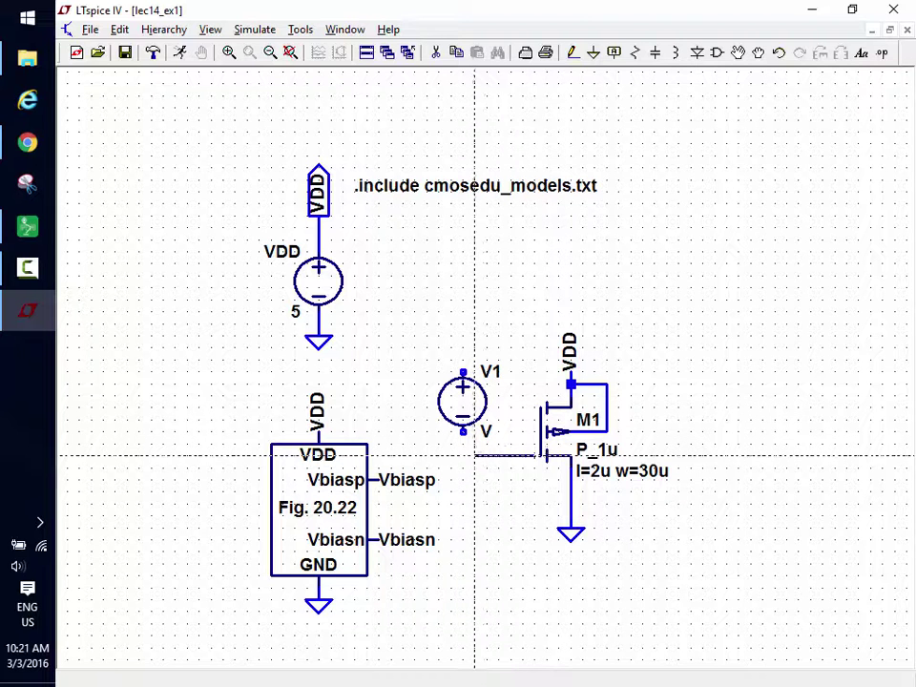
pyautogui.click(463, 432)
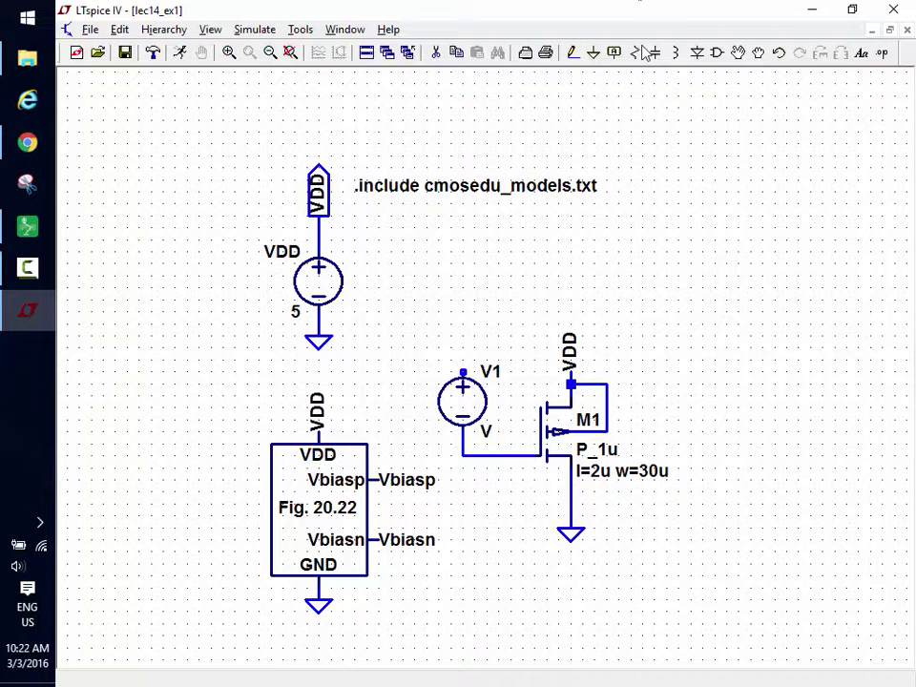
# Stretch M1's VDD label upward with its wire, and wire V1's positive terminal to that VDD line.
pyautogui.click(758, 53)
pyautogui.moveTo(569, 342); pyautogui.dragTo(568, 243)
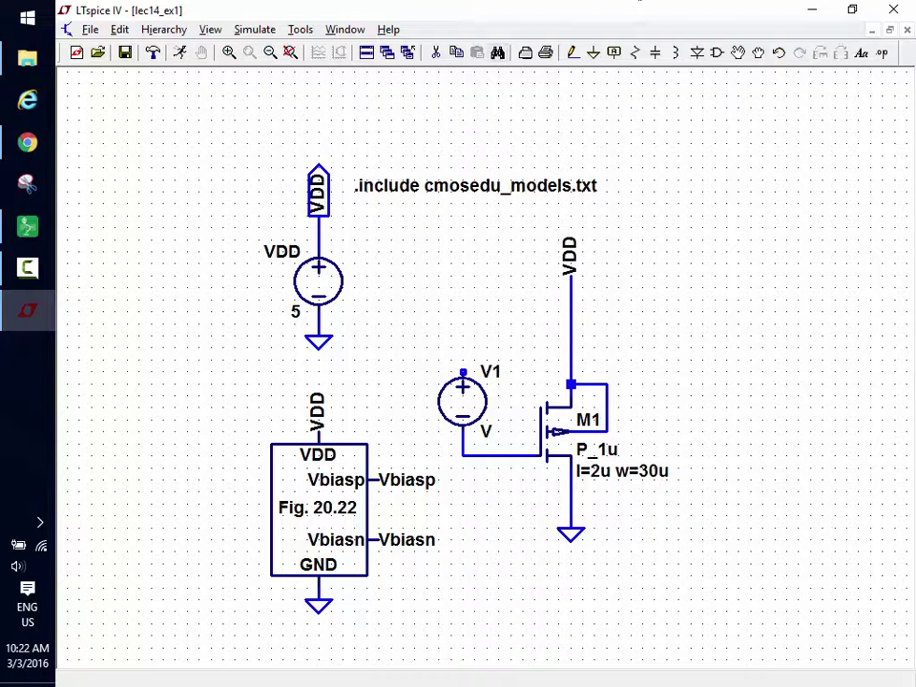
pyautogui.click(571, 53)
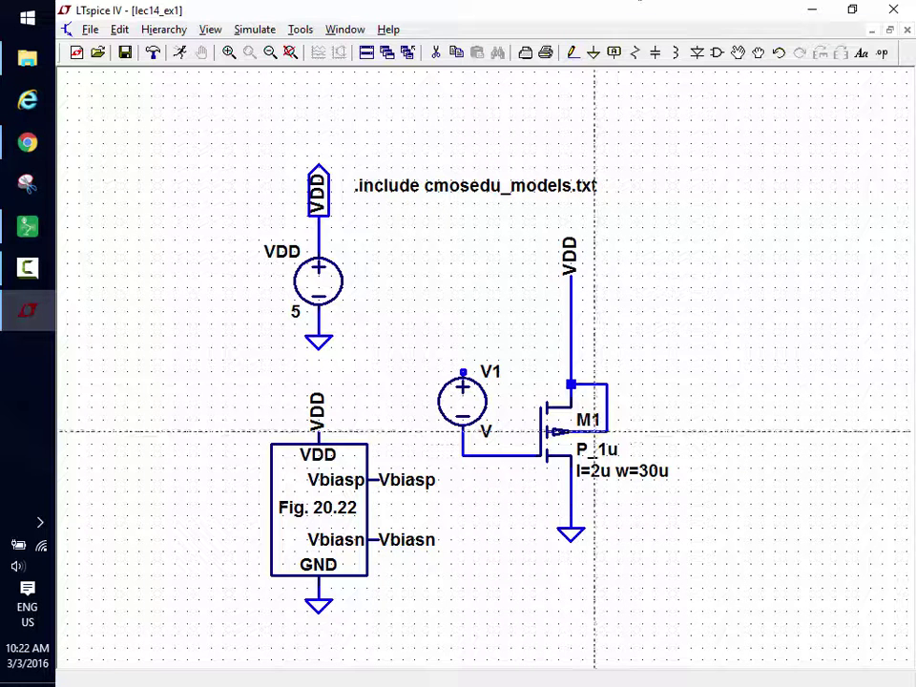
pyautogui.click(571, 311)
pyautogui.click(463, 311)
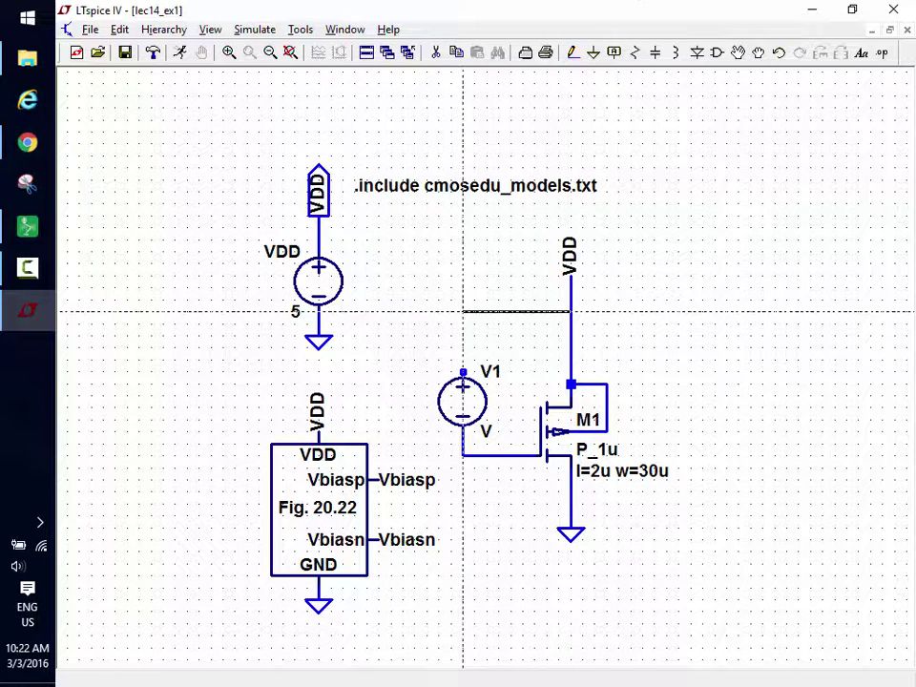
pyautogui.click(463, 373)
pyautogui.press('Escape')
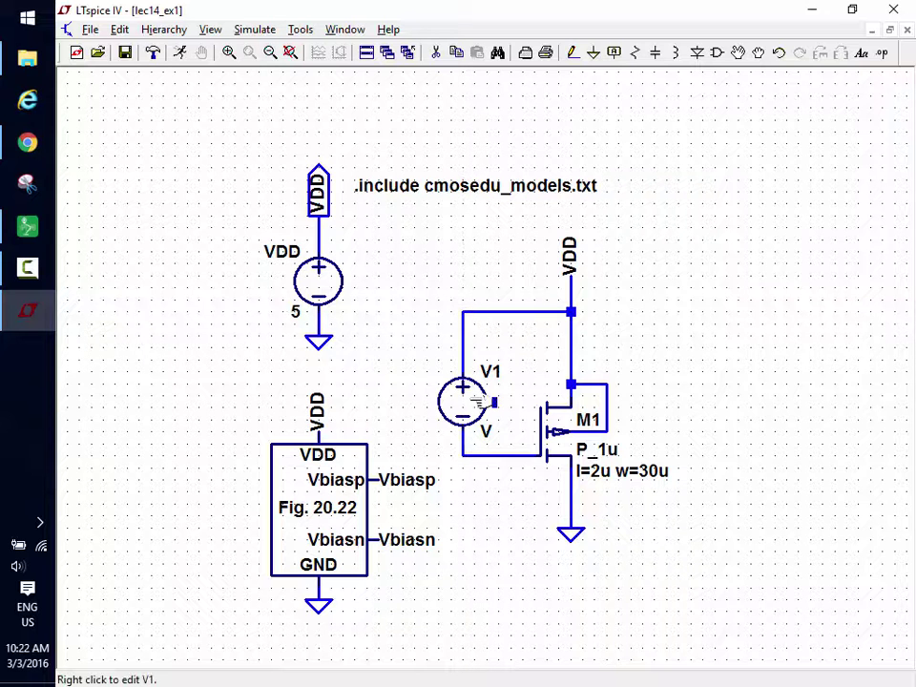
# Set voltage source V1 to a DC value of 1.15 and an AC amplitude of 1m.
pyautogui.rightClick(476, 403)
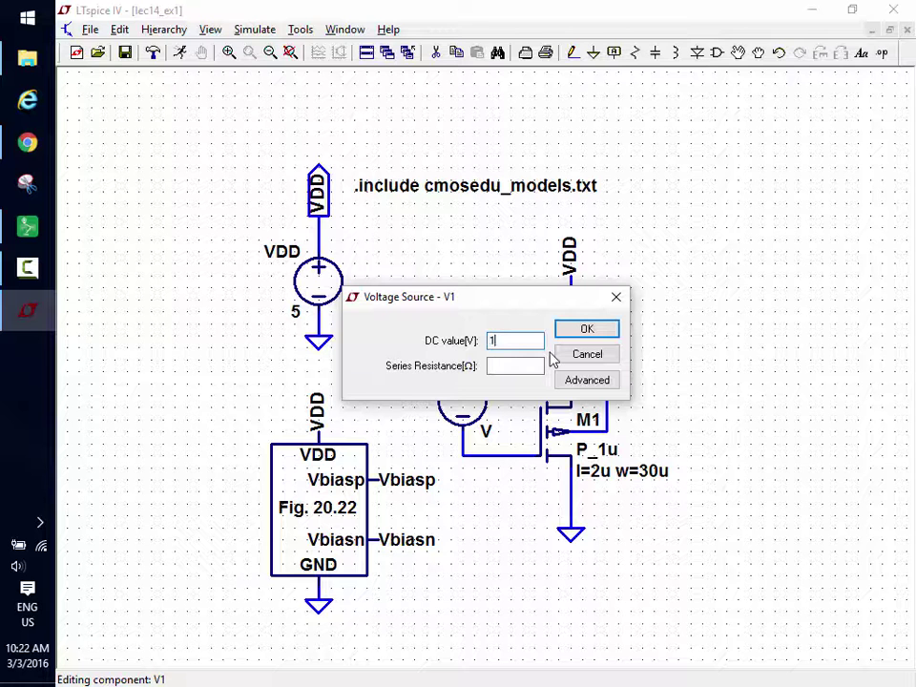
pyautogui.write('1.15')
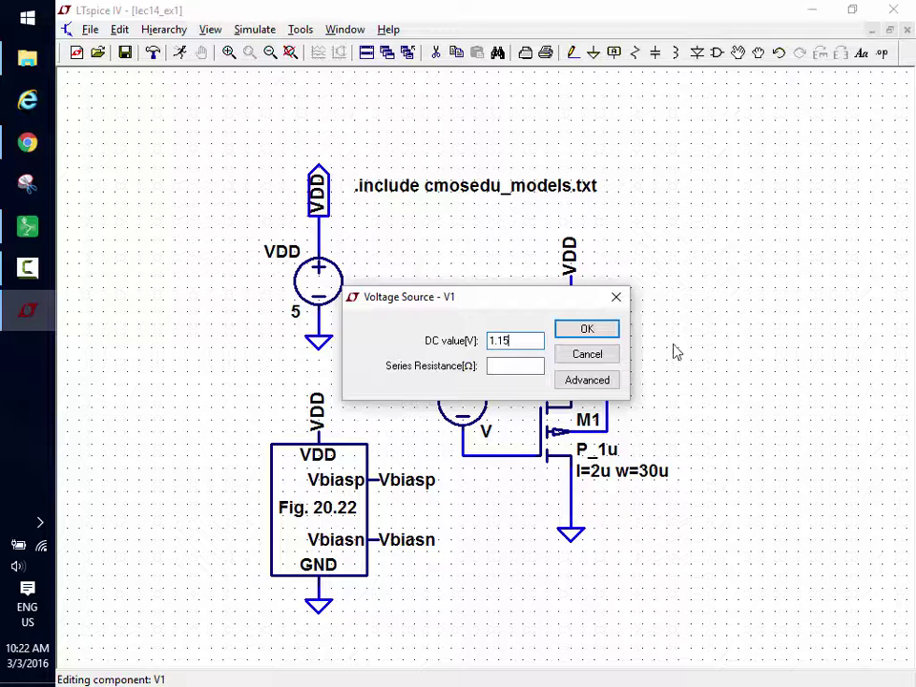
pyautogui.click(577, 382)
pyautogui.click(694, 186)
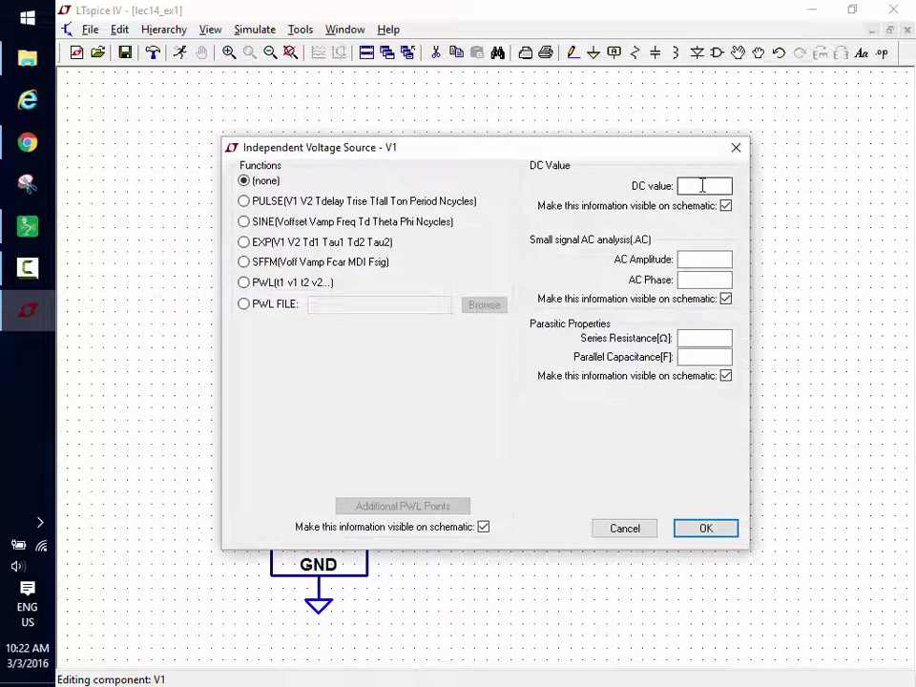
pyautogui.write('1.15')
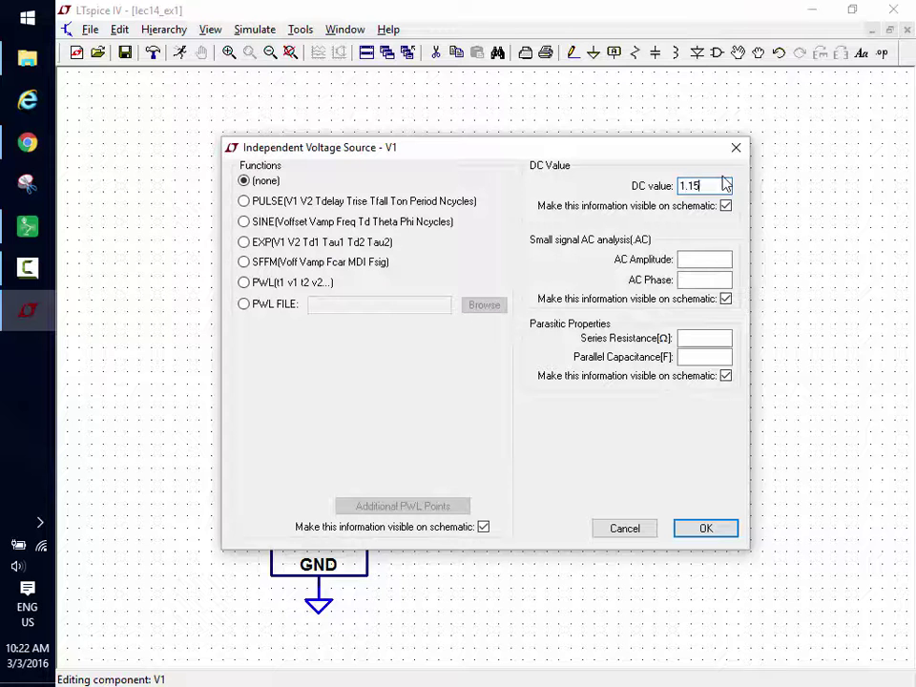
pyautogui.click(703, 261)
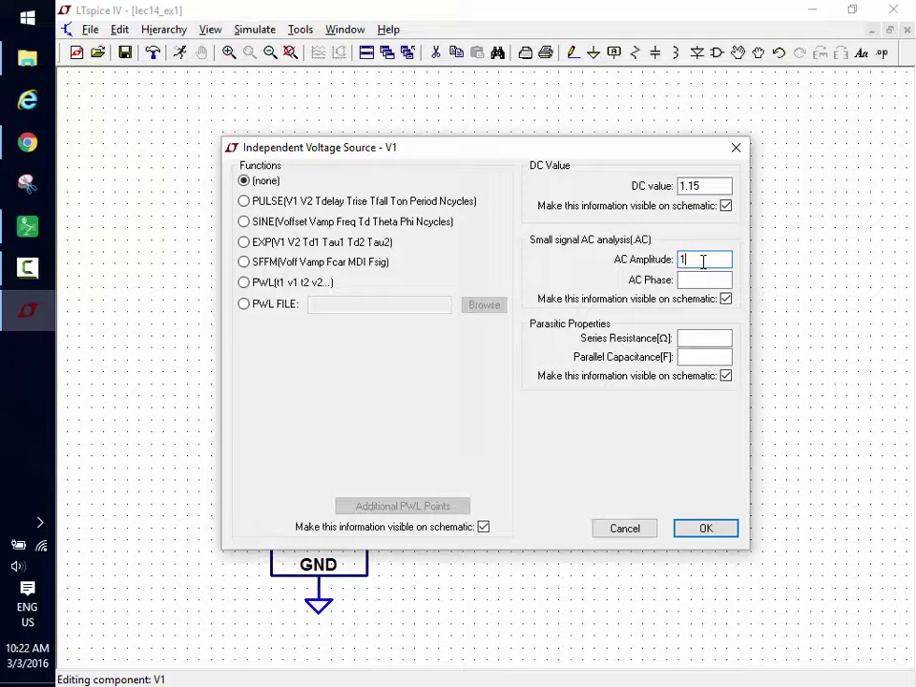
pyautogui.click(703, 528)
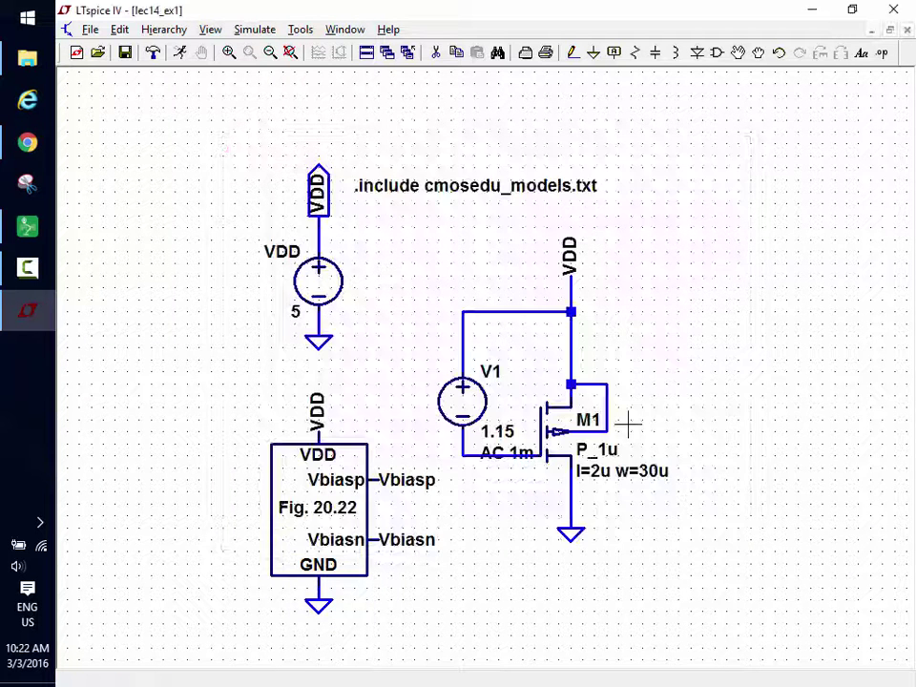
# Move V1's 1.15 and AC 1m texts to the source's left side, clear of the gate wire.
pyautogui.click(737, 53)
pyautogui.click(506, 430)
pyautogui.click(419, 369)
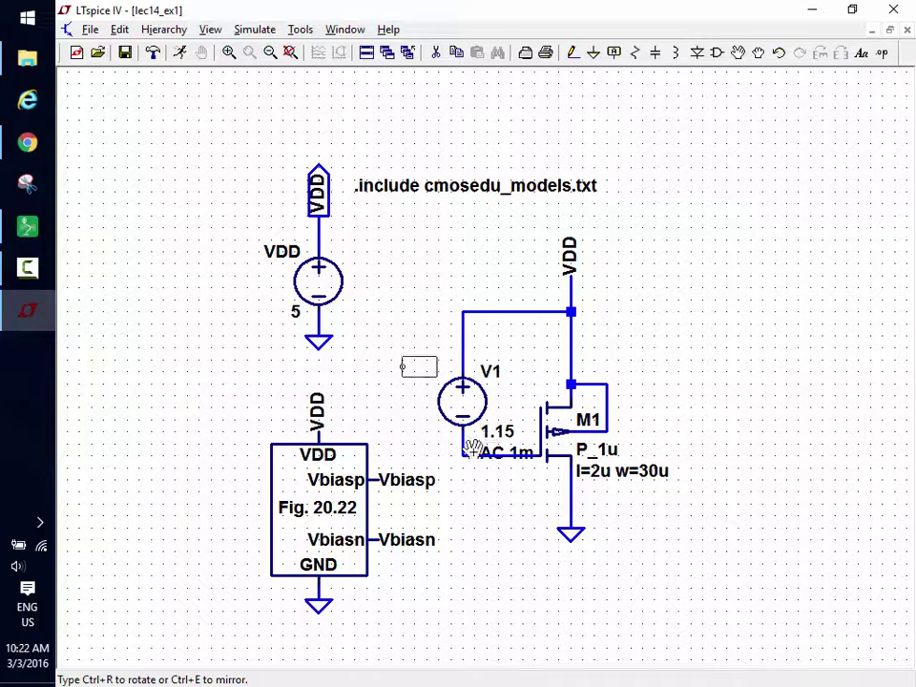
pyautogui.click(490, 451)
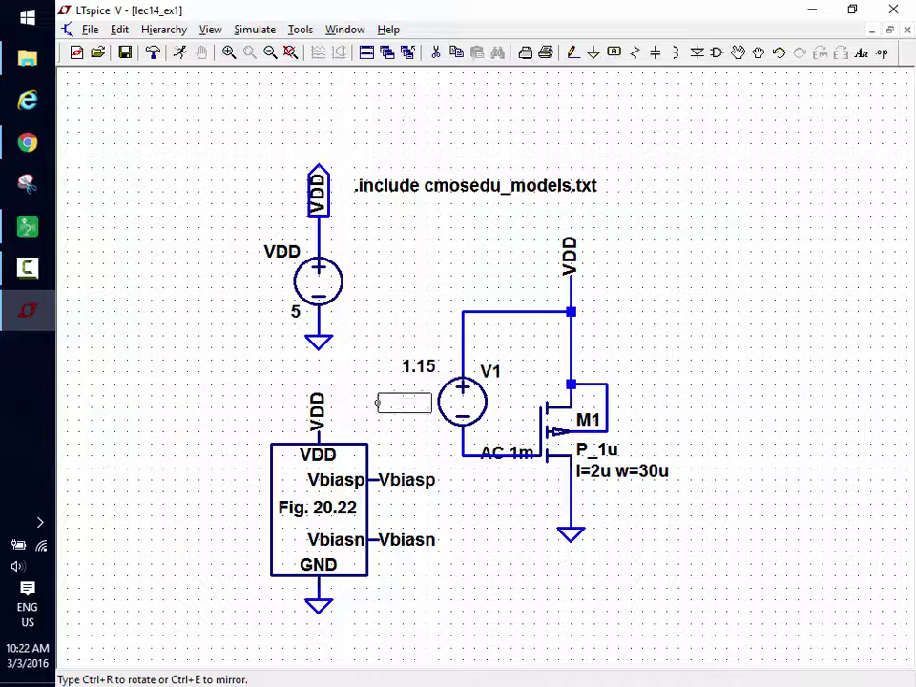
pyautogui.click(393, 399)
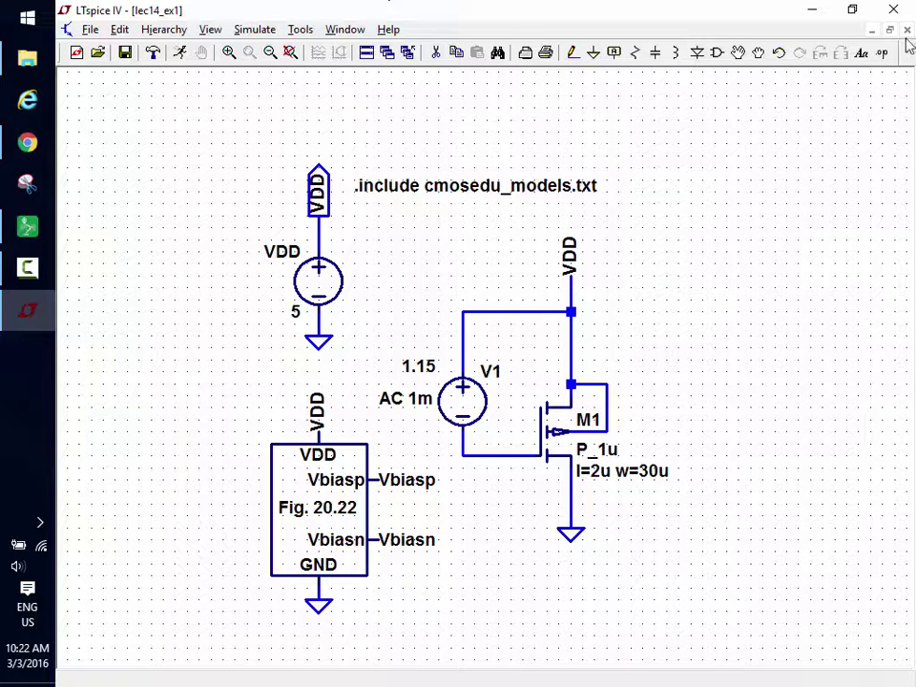
# Flip M1 vertically in place so its gate pin sits near the VDD end.
pyautogui.click(739, 52)
pyautogui.click(553, 430)
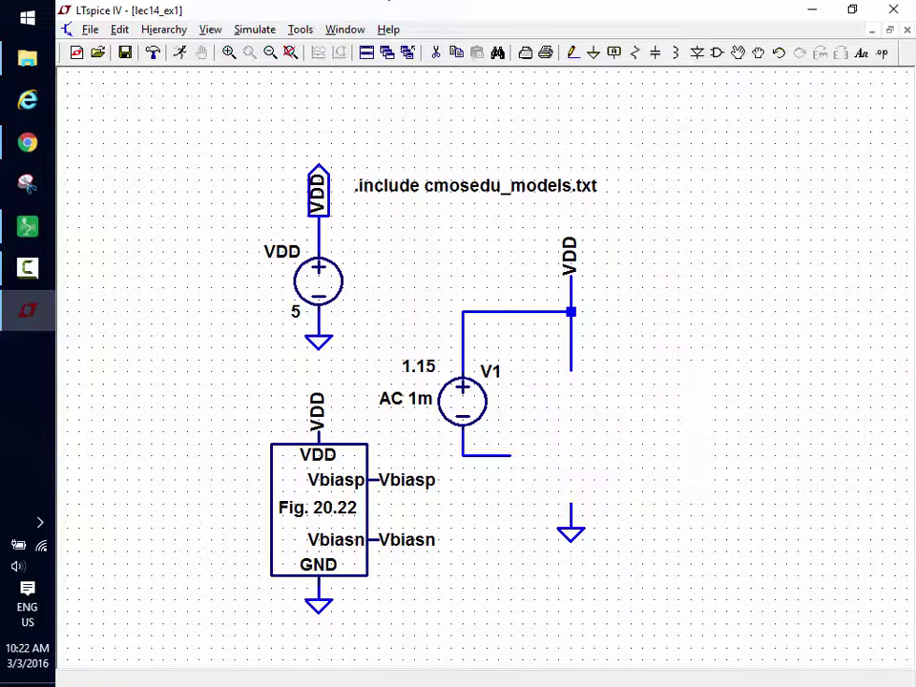
pyautogui.hotkey('ctrl', 'r')
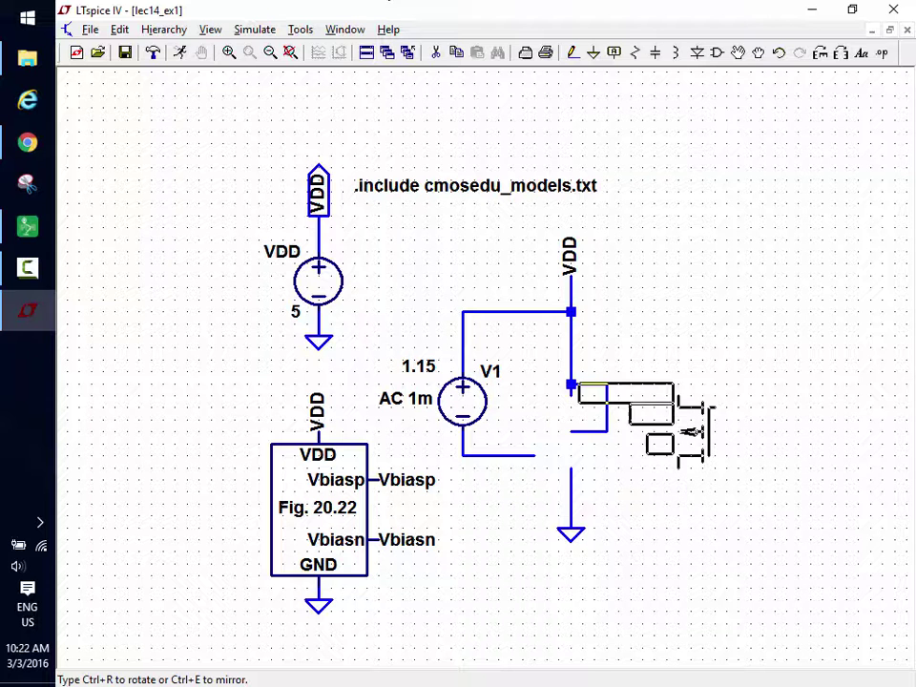
pyautogui.hotkey('ctrl', 'r')
pyautogui.hotkey('ctrl', 'r')
pyautogui.click(556, 444)
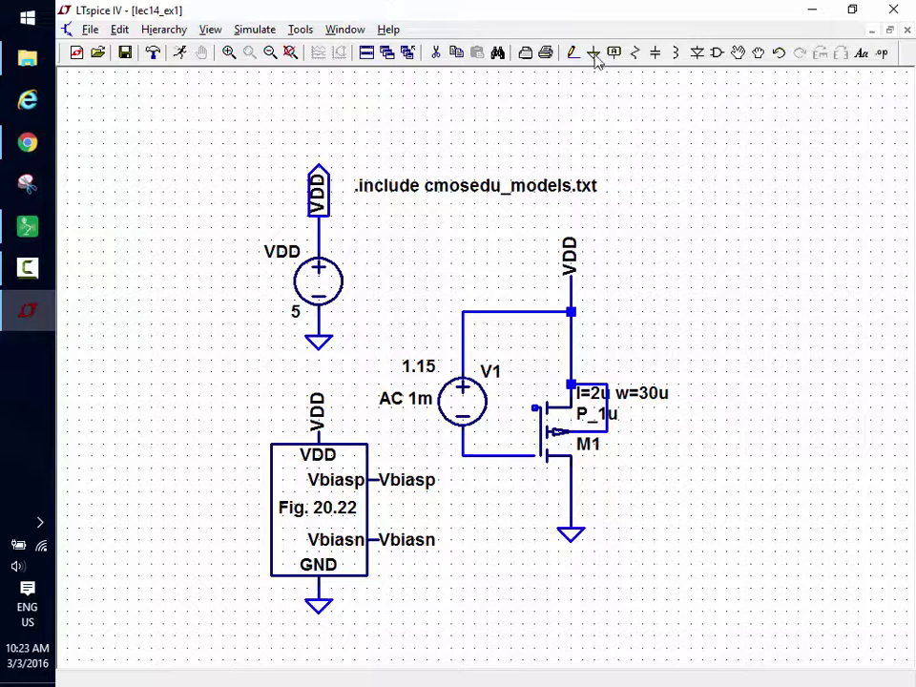
# Shift V1 and its wires up to meet M1's gate pin, and return the displaced Vbiasp label beside its block pin.
pyautogui.click(758, 53)
pyautogui.moveTo(375, 333); pyautogui.dragTo(539, 487)
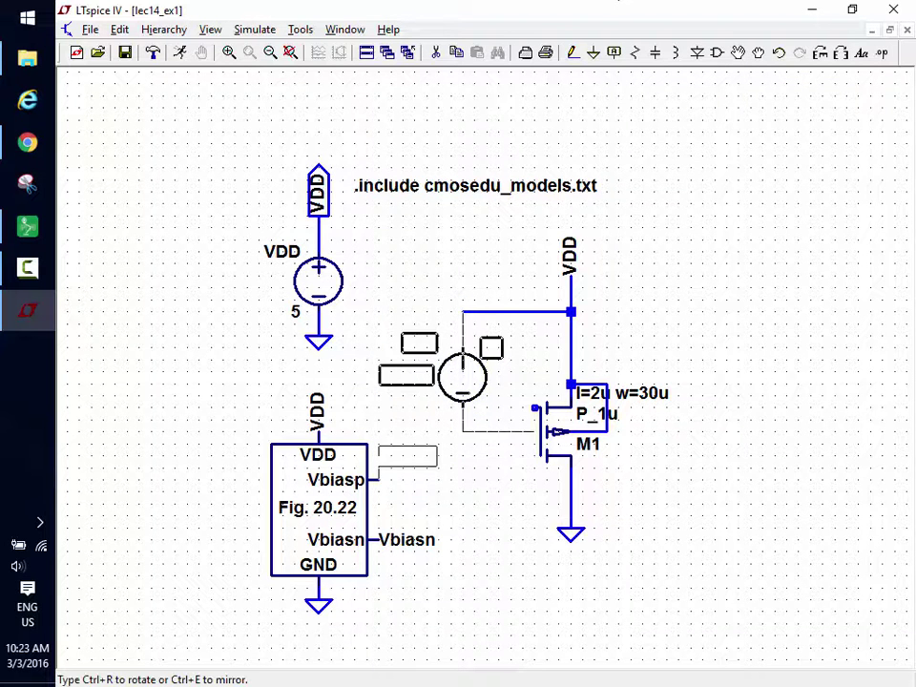
pyautogui.click(552, 548)
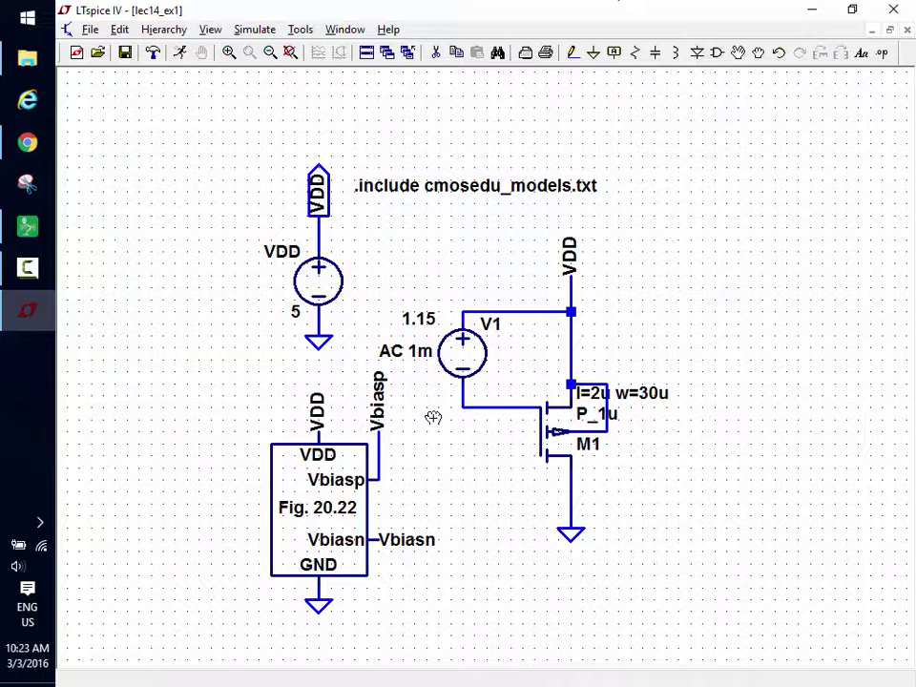
pyautogui.click(369, 395)
pyautogui.click(371, 445)
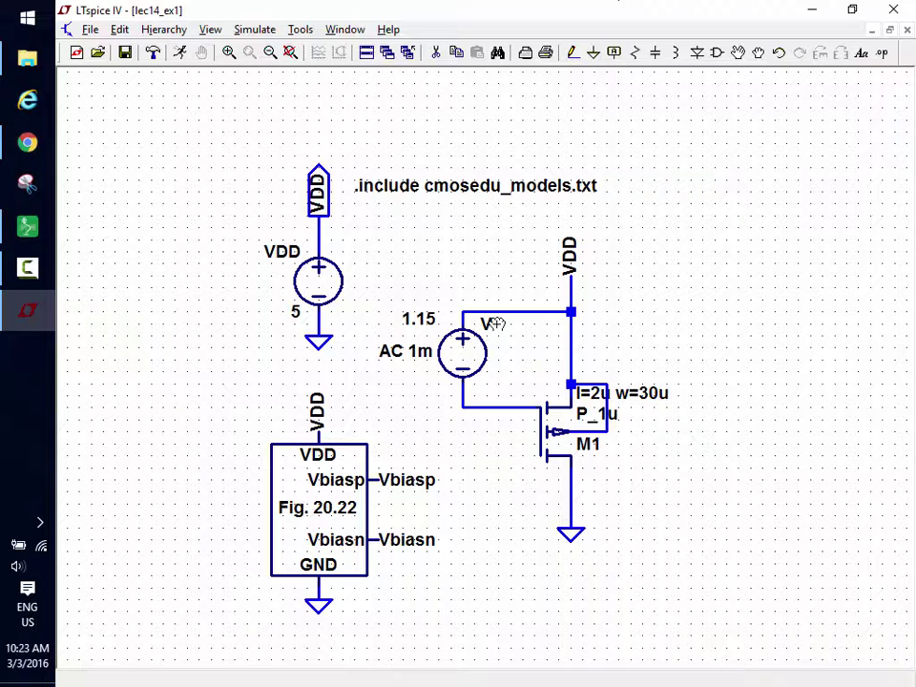
# Rename voltage source V1 as VSG.
pyautogui.rightClick(510, 344)
pyautogui.click(425, 385)
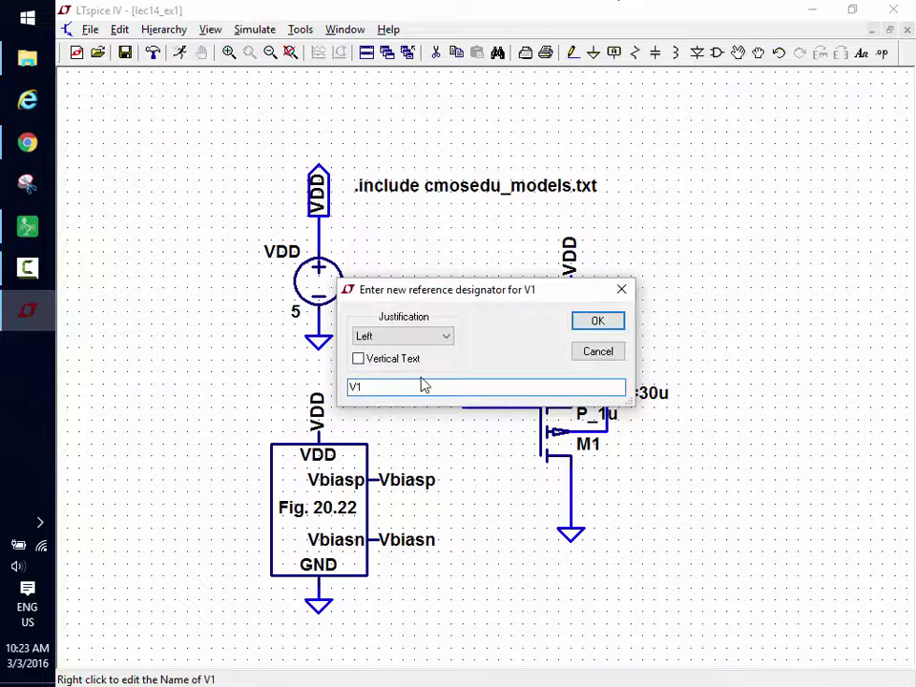
pyautogui.write('SG')
pyautogui.press('Return')
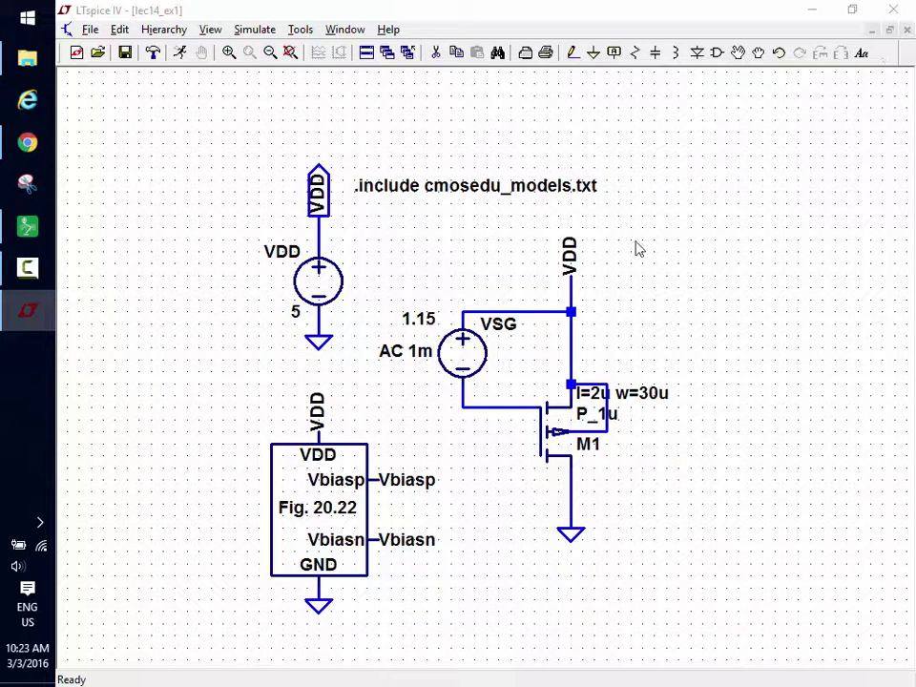
# Add a .op SPICE directive beside M1 and run the operating point simulation.
pyautogui.press('s')
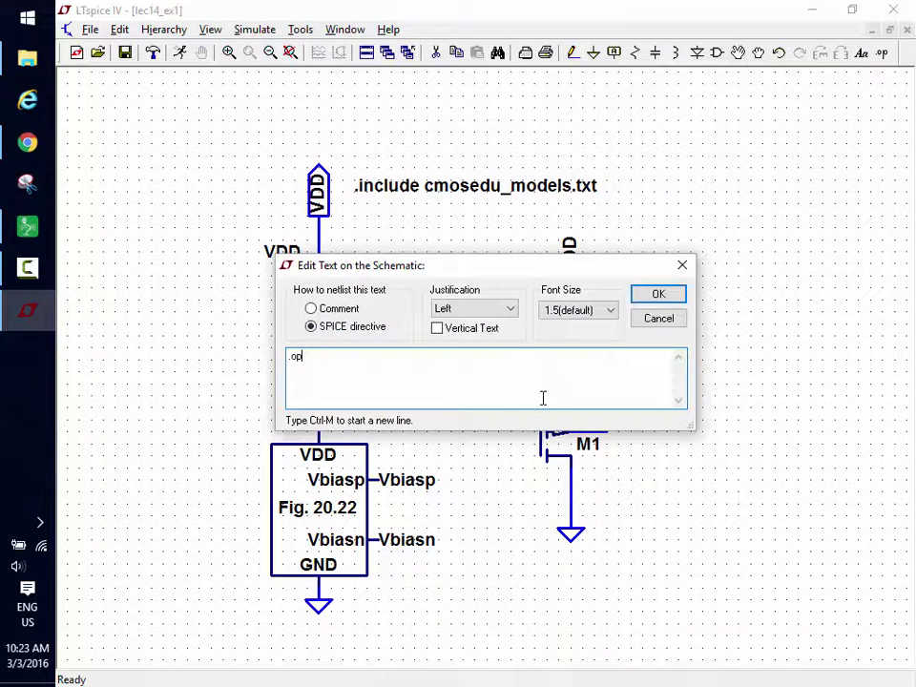
pyautogui.click(677, 300)
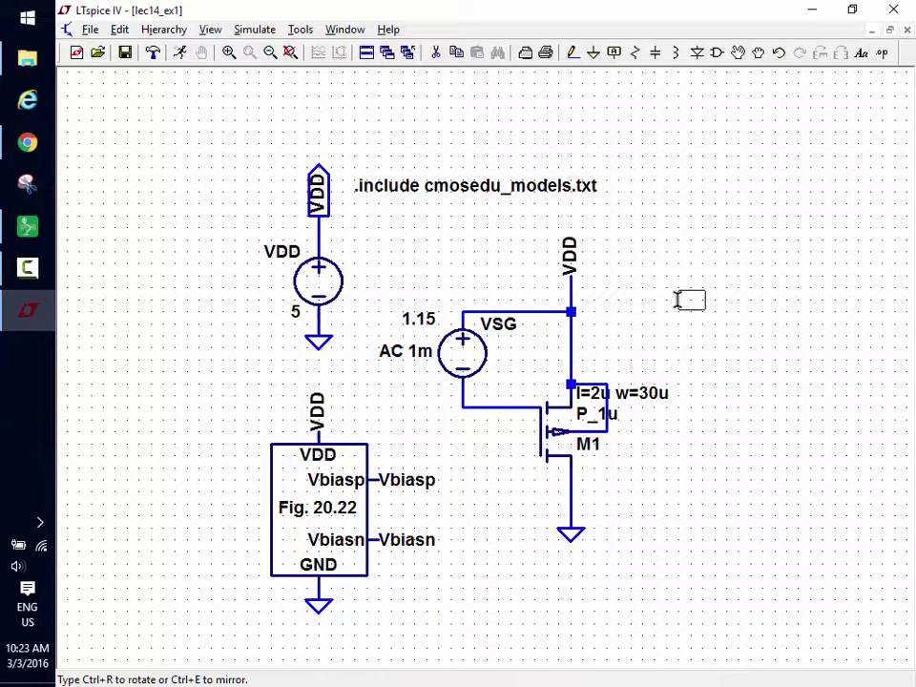
pyautogui.click(476, 462)
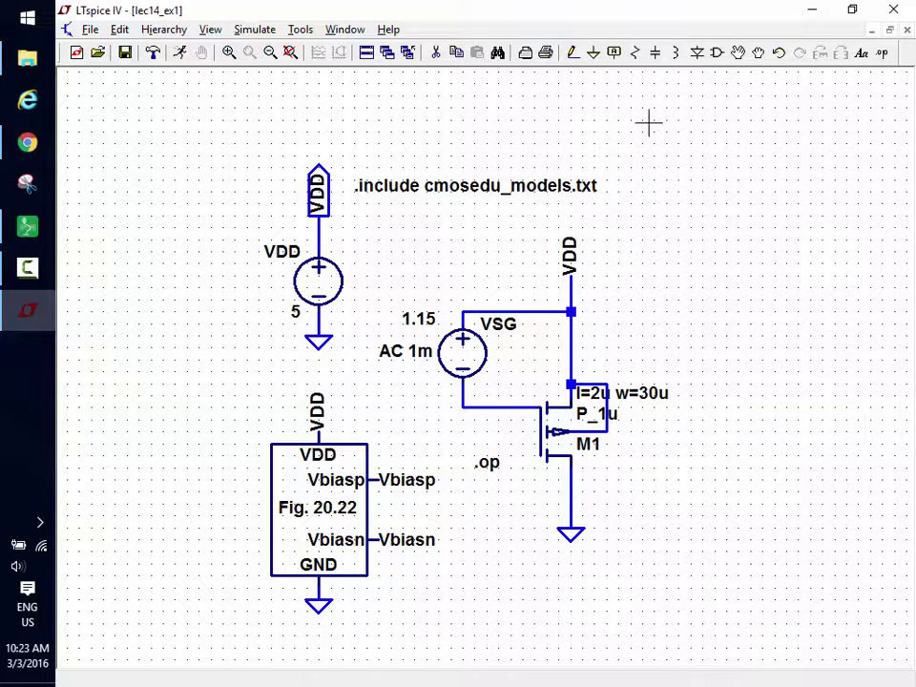
pyautogui.click(184, 54)
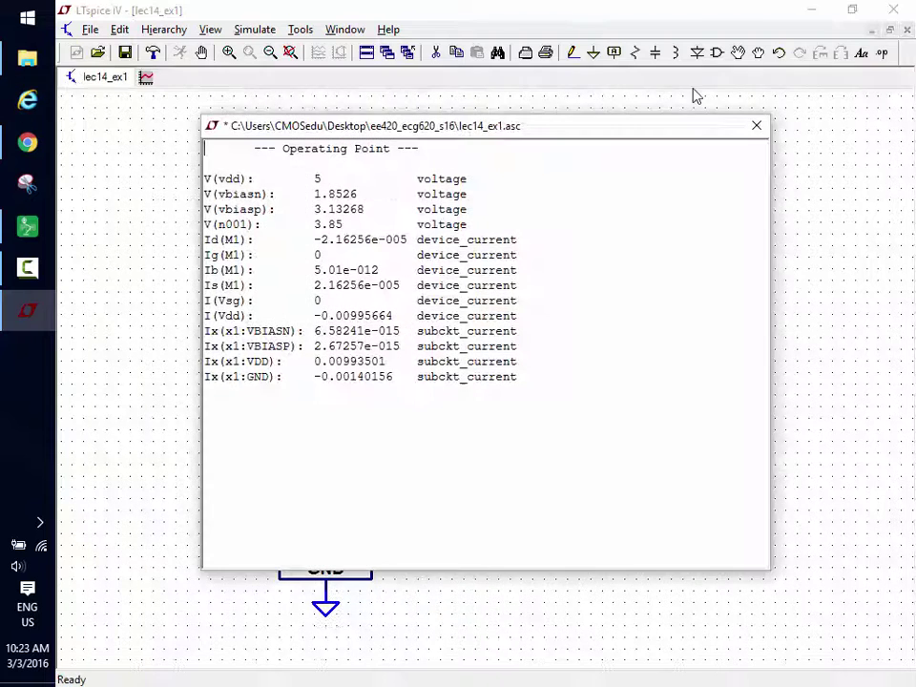
# Close the operating point results and save a copy of the schematic as lec14_ex2.
pyautogui.click(756, 126)
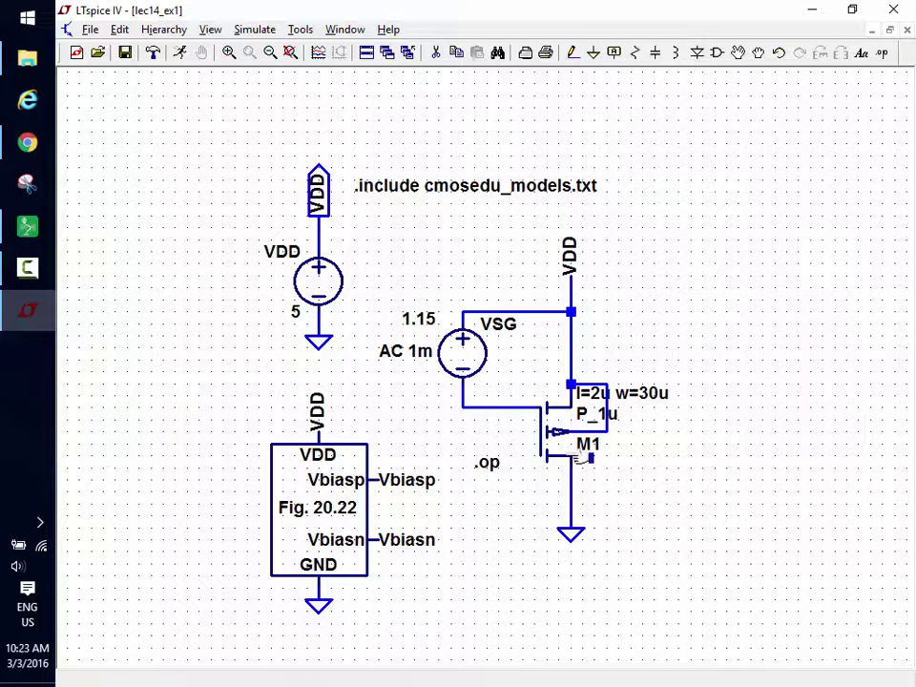
pyautogui.moveTo(586, 472)
pyautogui.moveTo(584, 395)
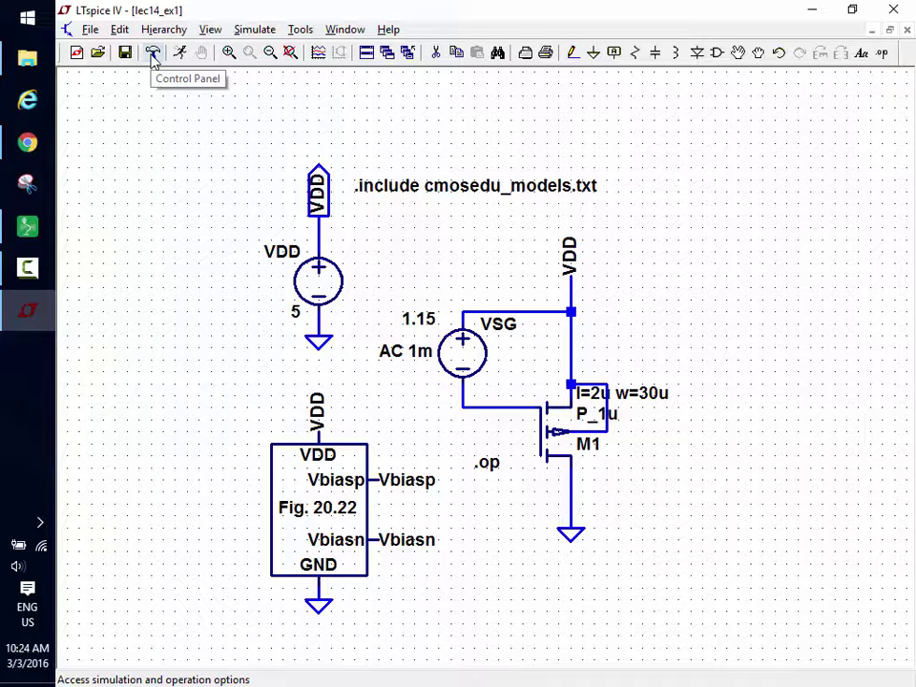
pyautogui.click(90, 28)
pyautogui.click(118, 122)
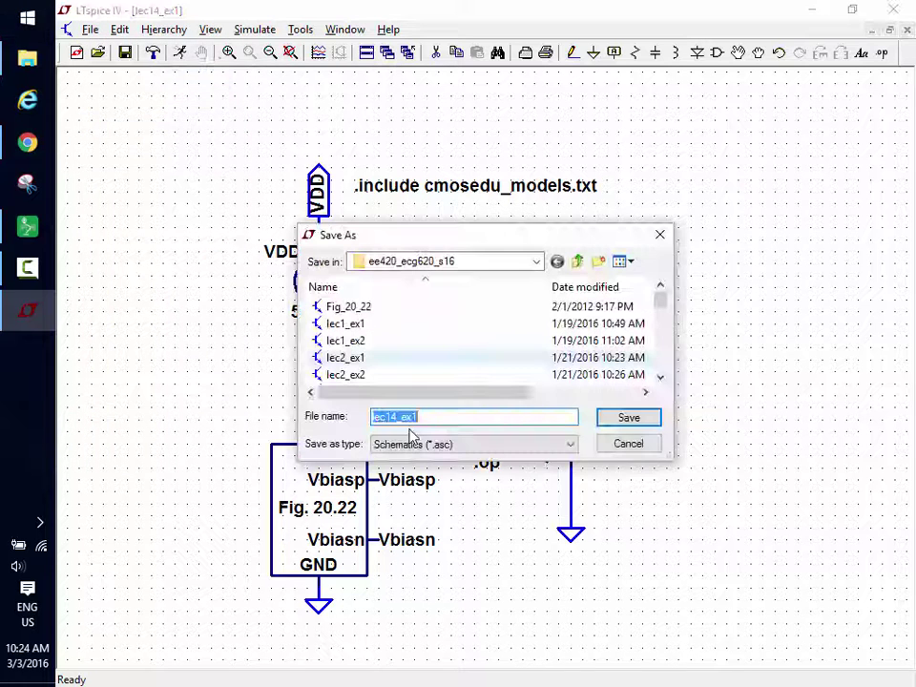
pyautogui.click(453, 413)
pyautogui.press('BackSpace')
pyautogui.write('2')
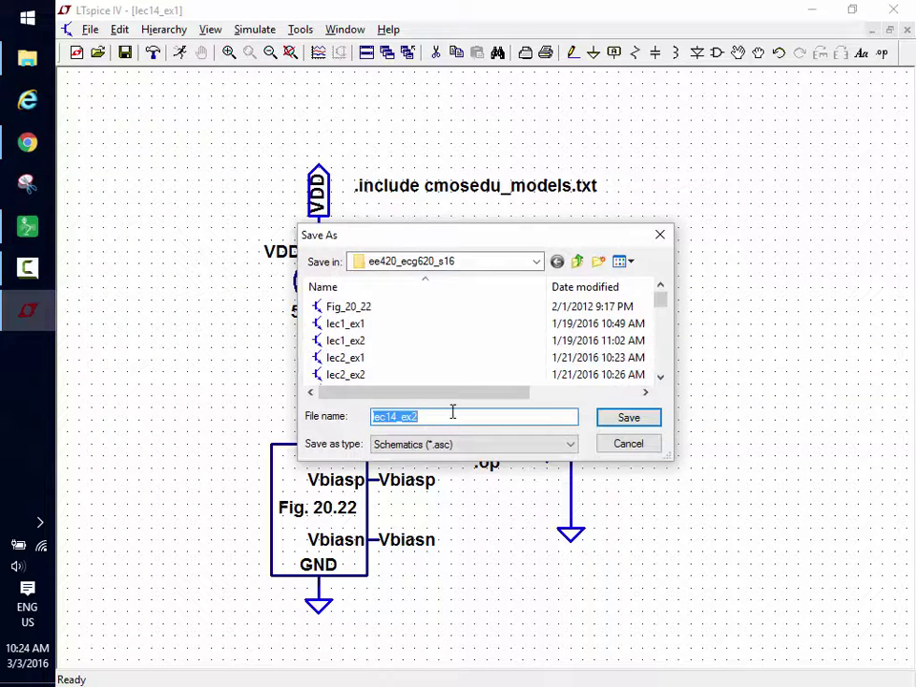
pyautogui.press('Return')
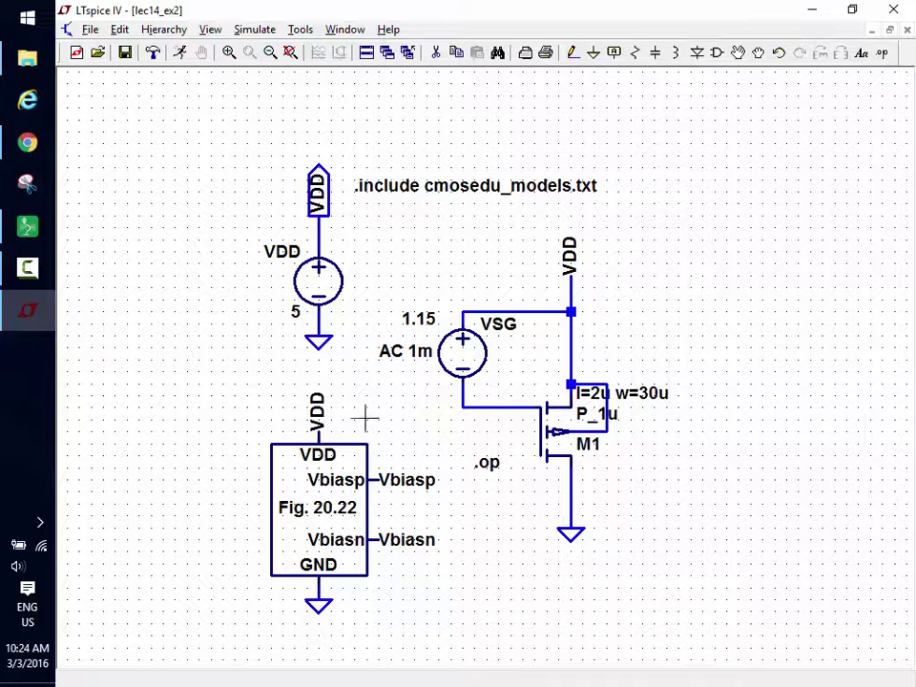
# Replace the .op directive with an AC analysis: decade sweep, 100 points per decade, 10 to 10k.
pyautogui.rightClick(487, 464)
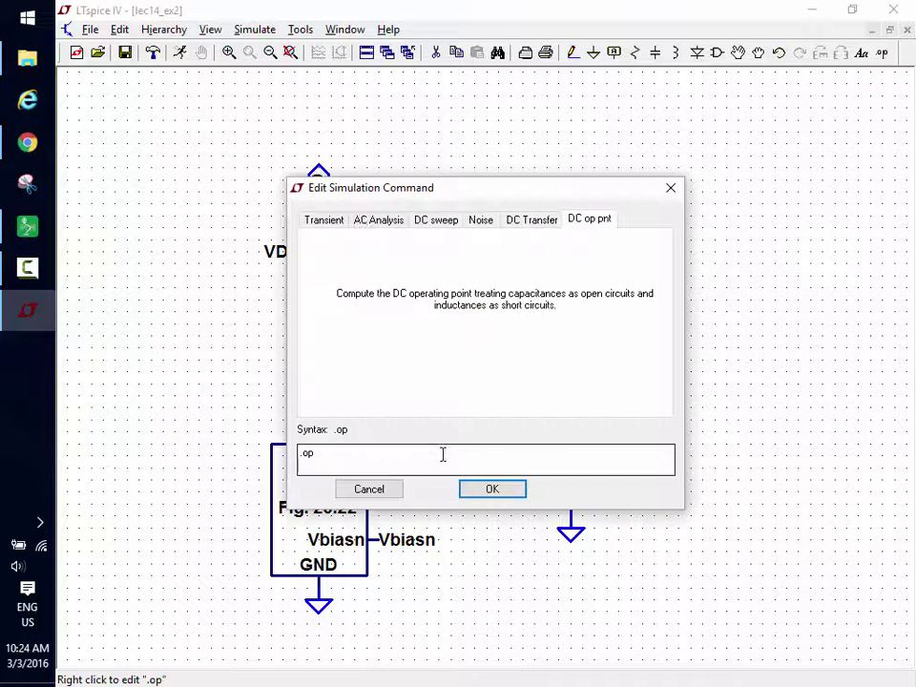
pyautogui.click(369, 224)
pyautogui.click(560, 303)
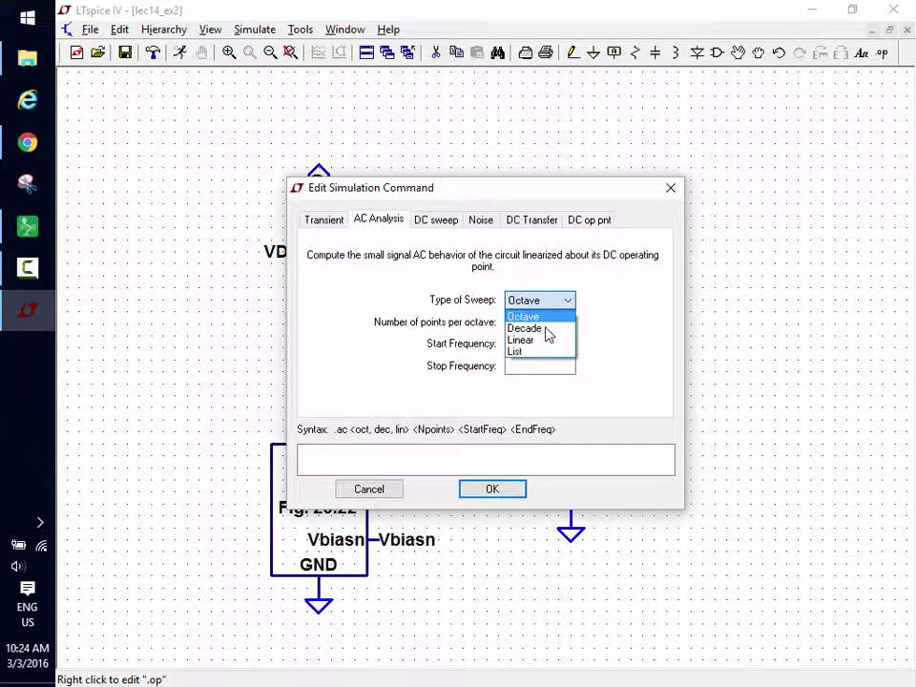
pyautogui.click(546, 326)
pyautogui.write('1')
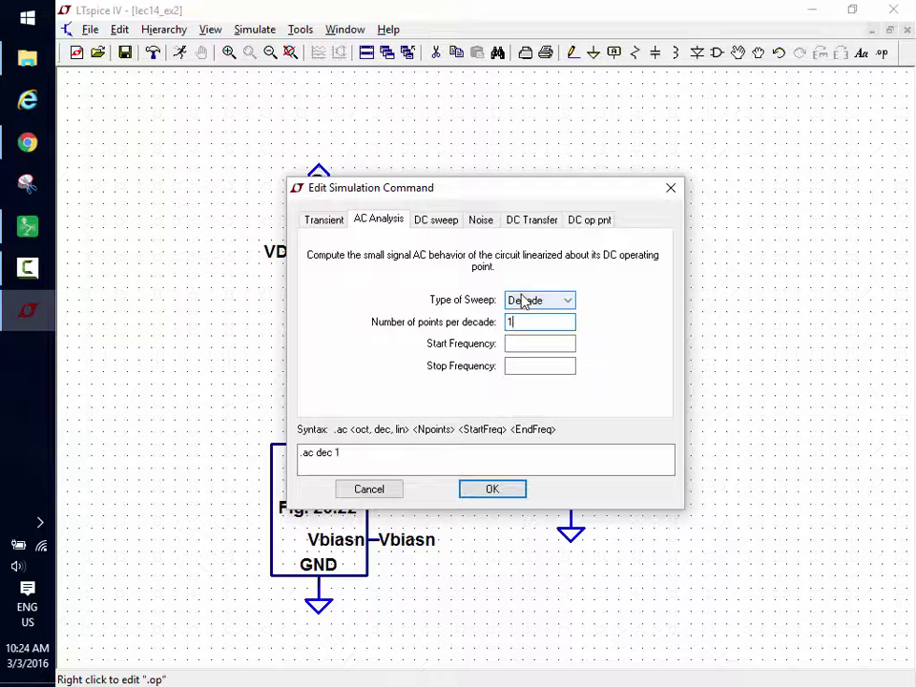
pyautogui.write('00')
pyautogui.click(559, 346)
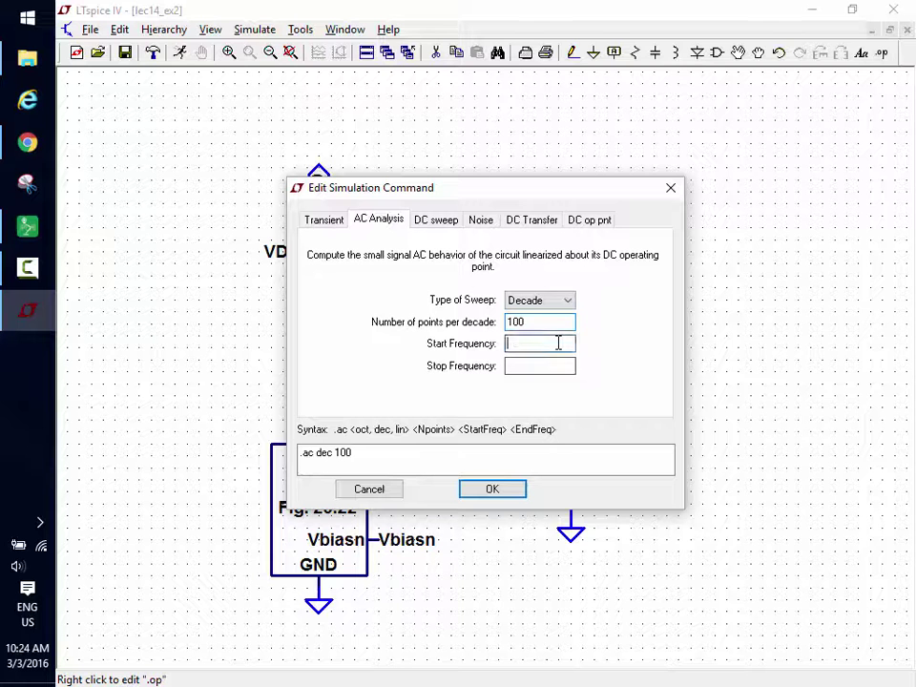
pyautogui.write('10')
pyautogui.click(516, 365)
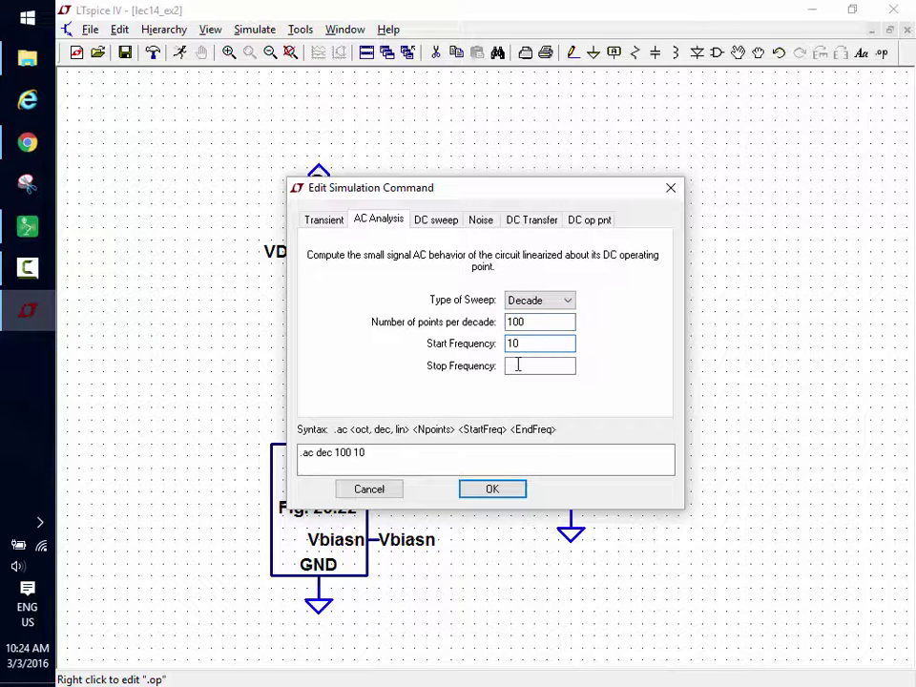
pyautogui.write('10k')
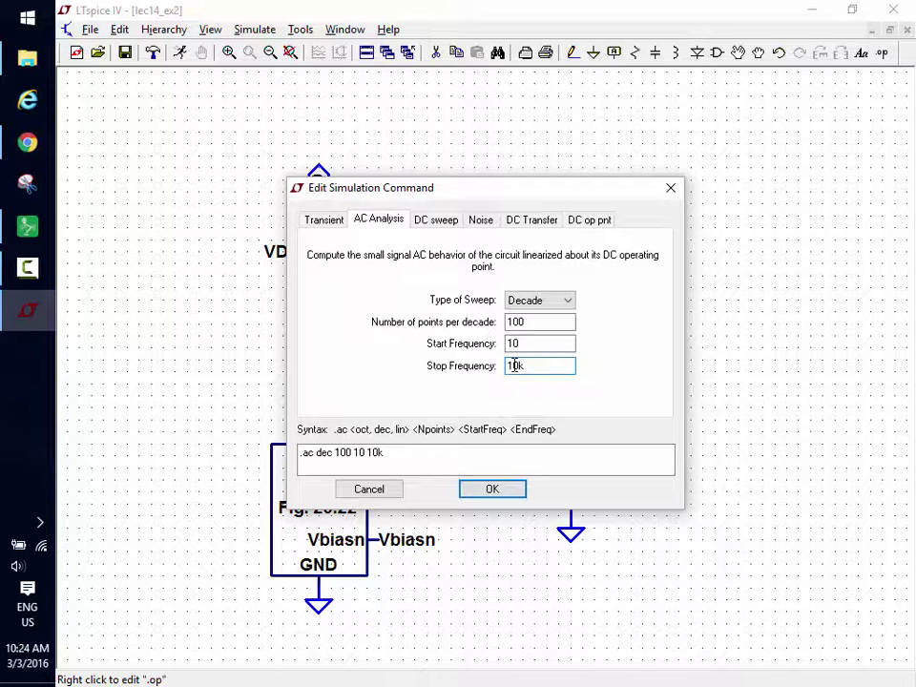
pyautogui.click(517, 491)
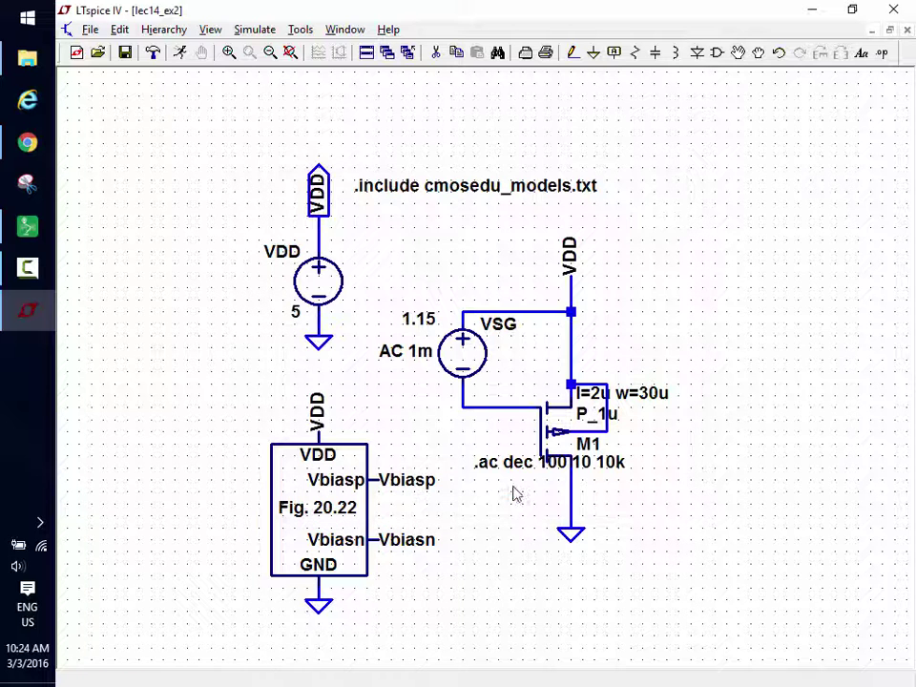
# Move the .ac dec 100 10 10k directive to the empty area below M1's ground symbol.
pyautogui.click(476, 462)
pyautogui.click(735, 62)
pyautogui.click(511, 466)
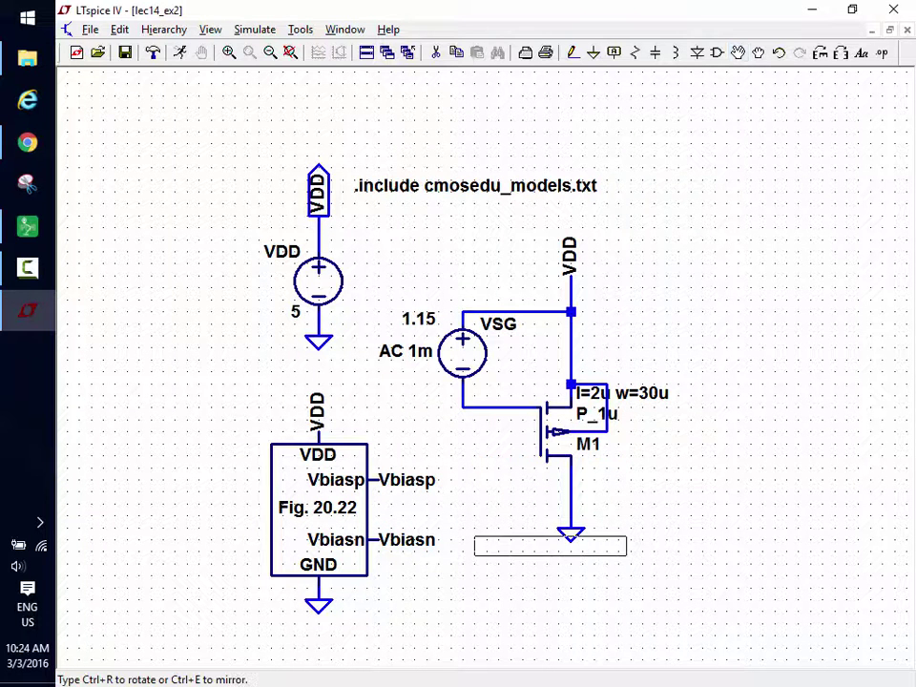
pyautogui.click(566, 609)
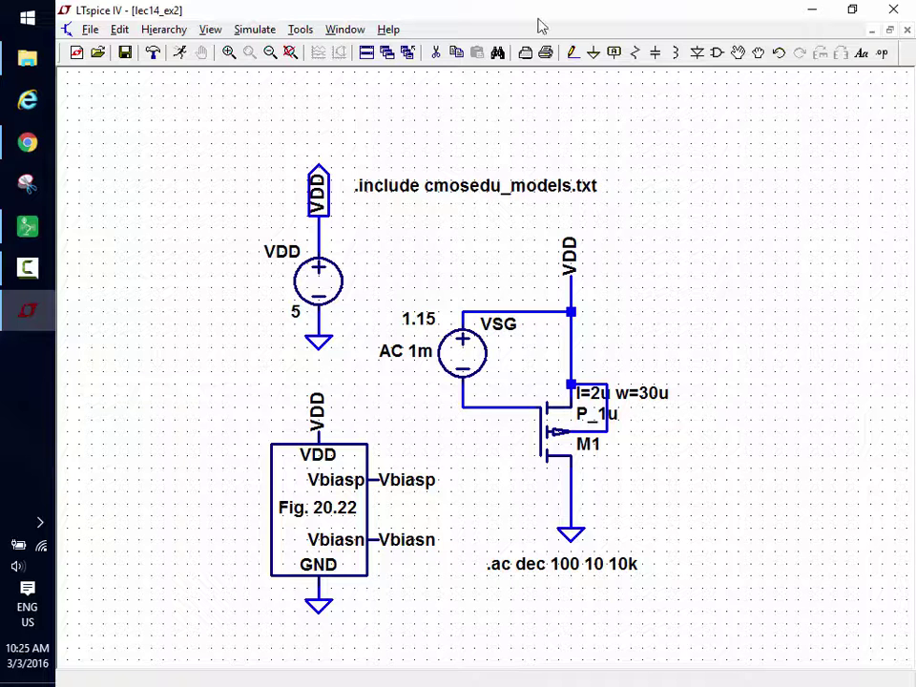
# Run the AC simulation, fit the schematic to its window, and plot the VDD node voltage.
pyautogui.click(179, 55)
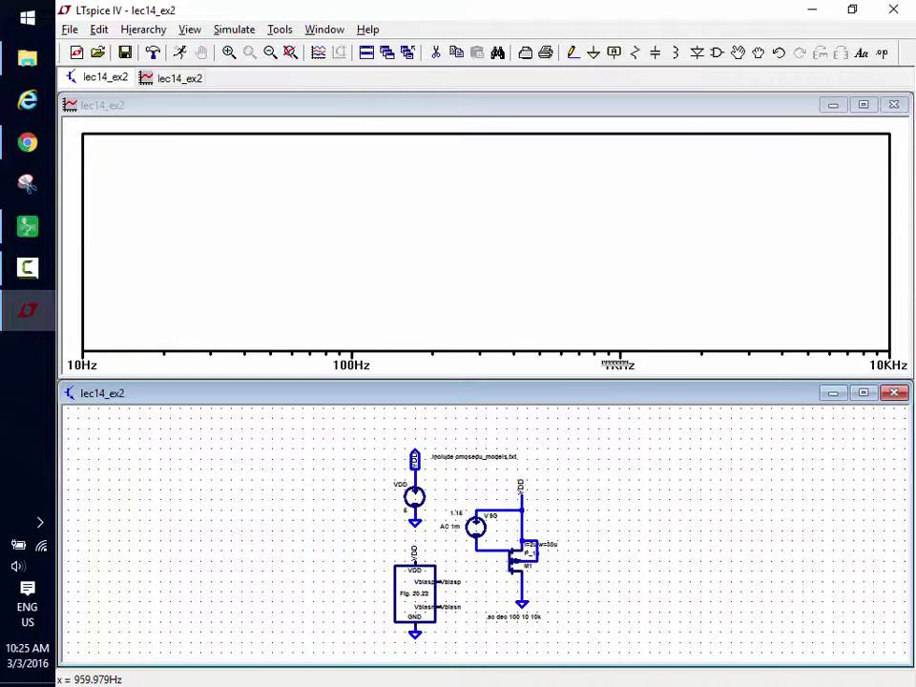
pyautogui.click(293, 54)
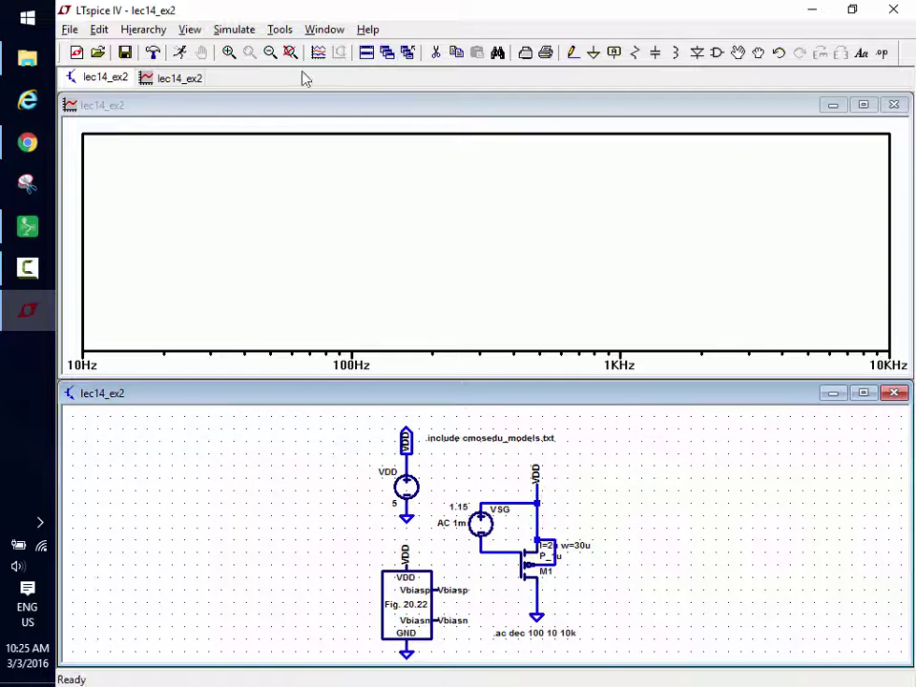
pyautogui.click(541, 500)
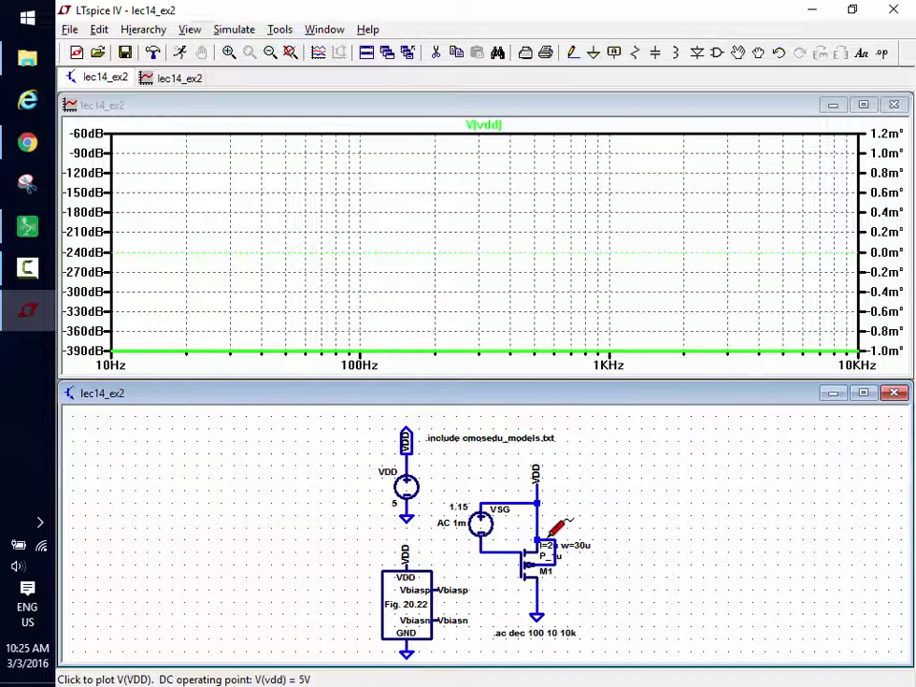
# Set the plot's magnitude axis to linear and add the voltage trace of M1's gate node.
pyautogui.click(60, 162)
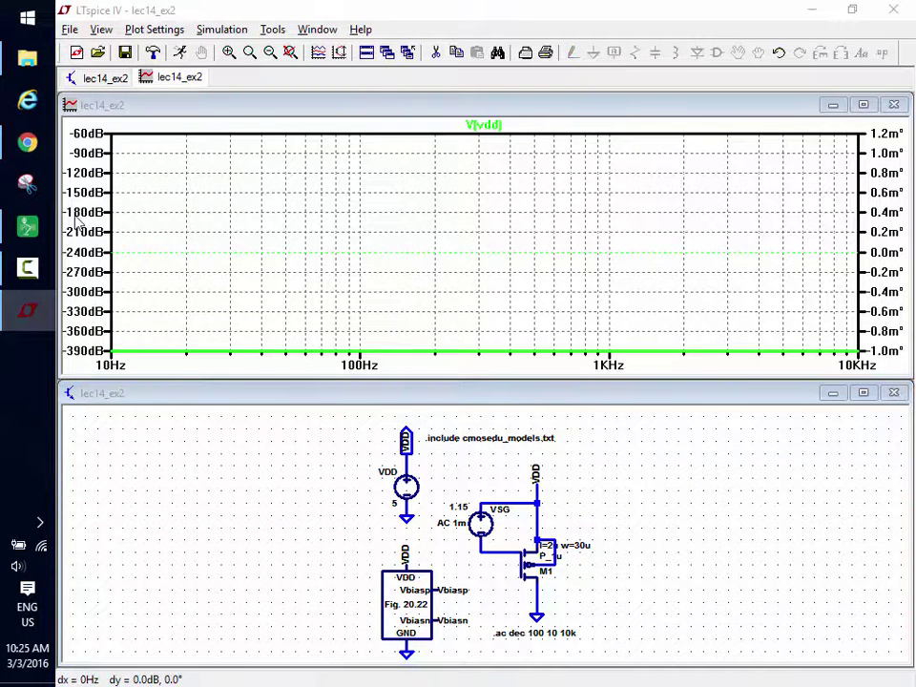
pyautogui.click(527, 347)
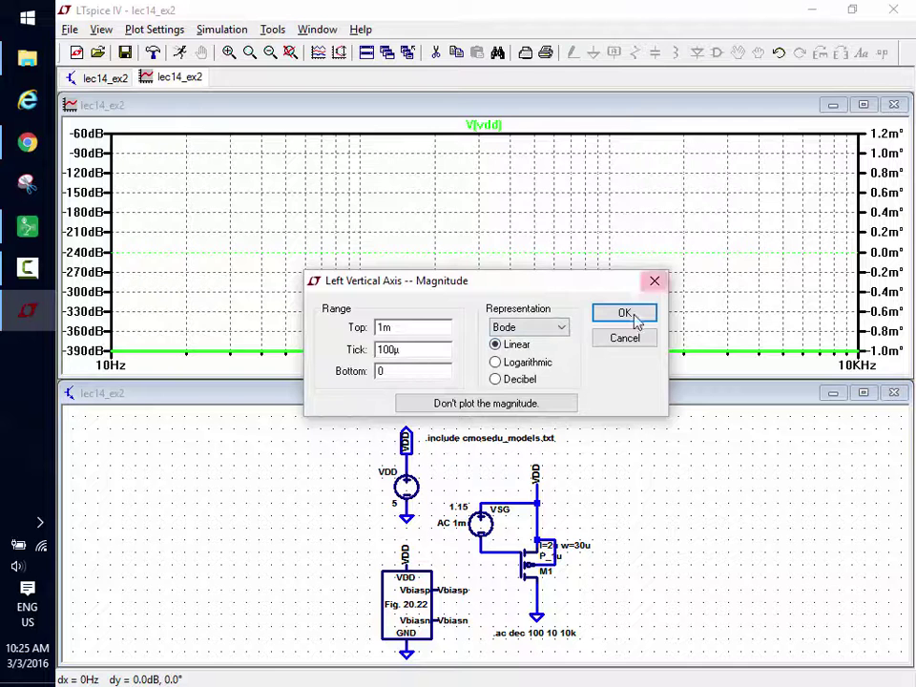
pyautogui.click(634, 315)
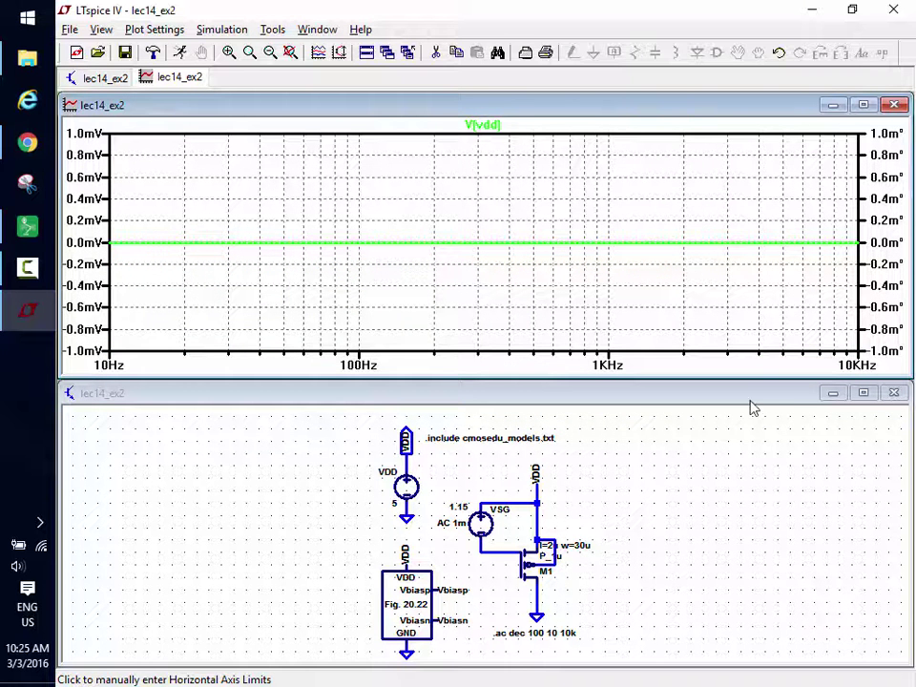
pyautogui.click(517, 569)
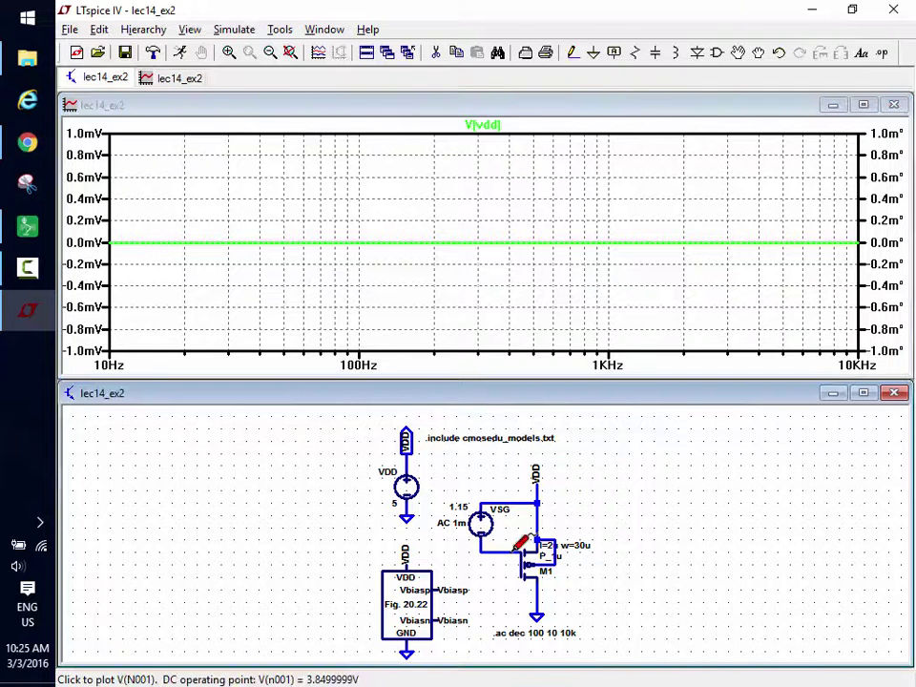
pyautogui.click(527, 540)
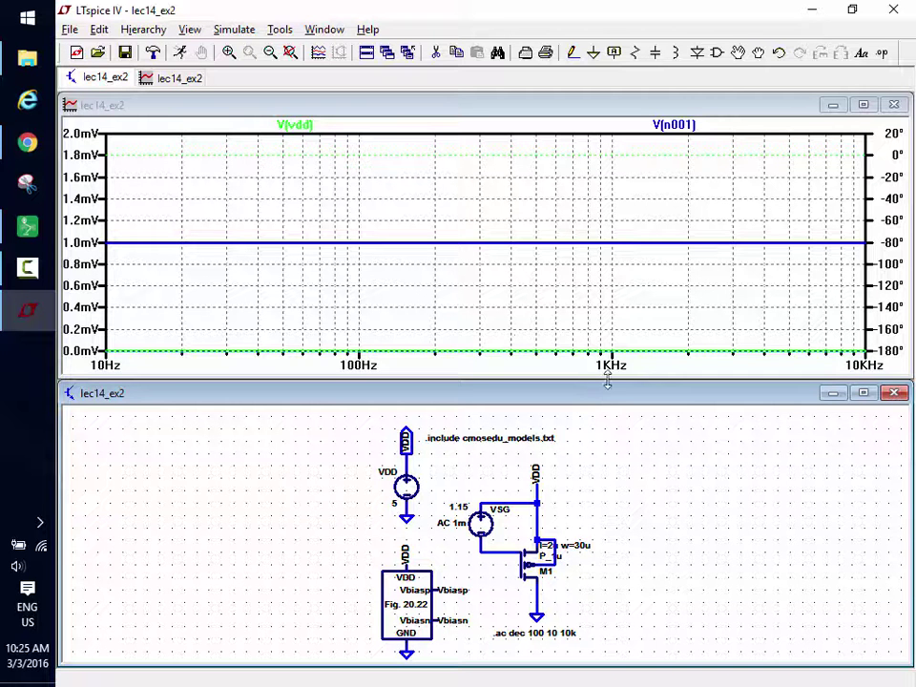
# Add a second plot pane to the waveform window and plot M1's source current in it.
pyautogui.rightClick(373, 204)
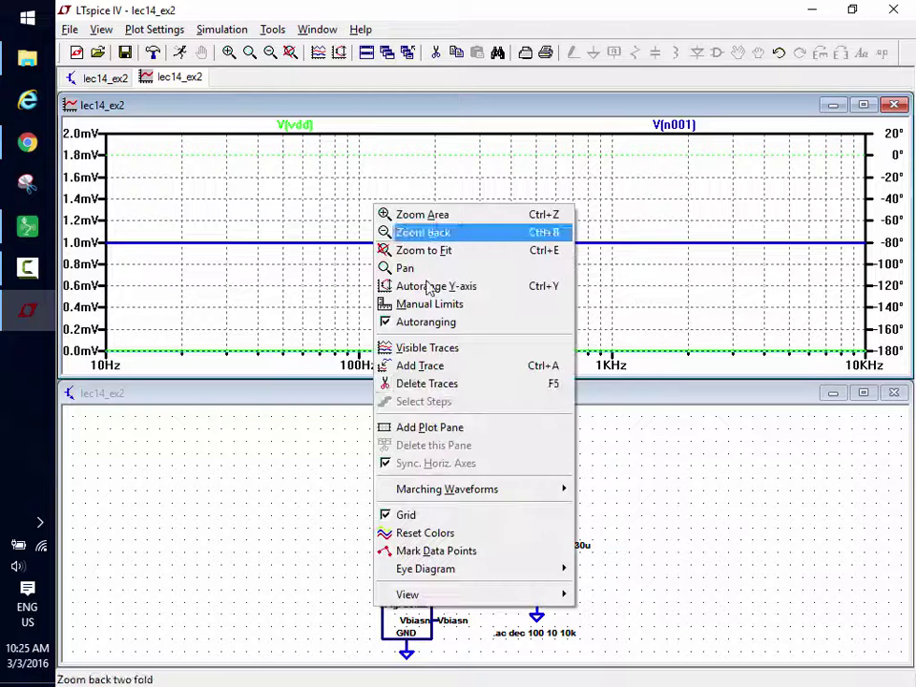
pyautogui.click(464, 427)
pyautogui.click(587, 402)
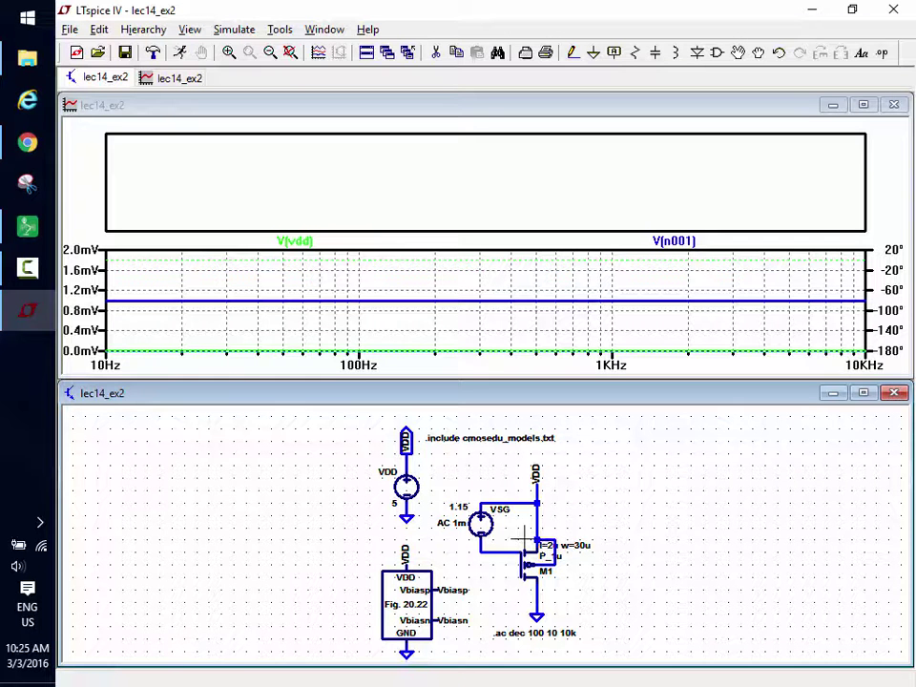
pyautogui.click(546, 537)
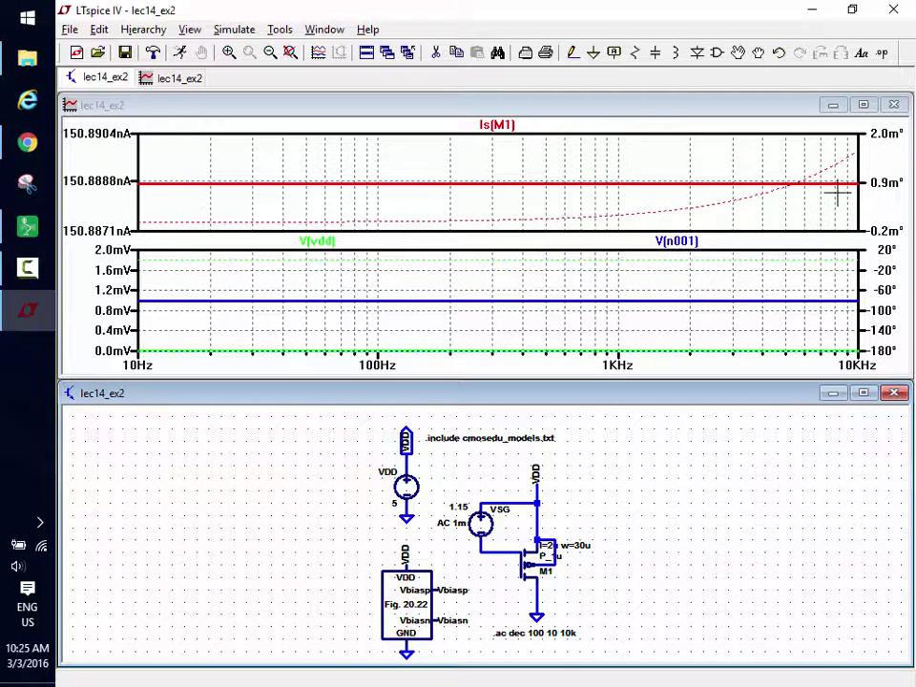
pyautogui.click(143, 108)
pyautogui.click(222, 409)
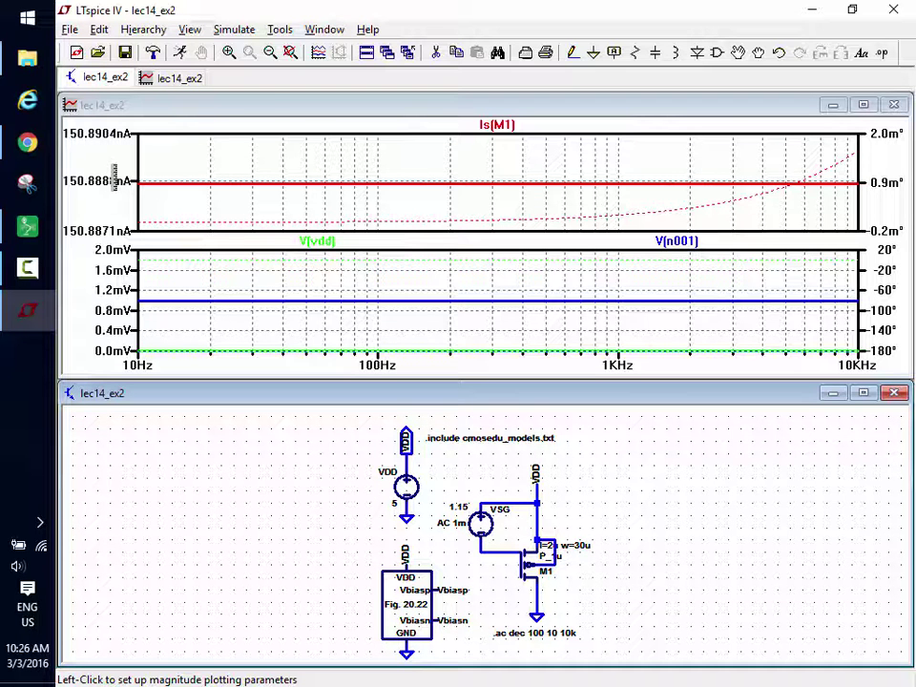
pyautogui.click(270, 112)
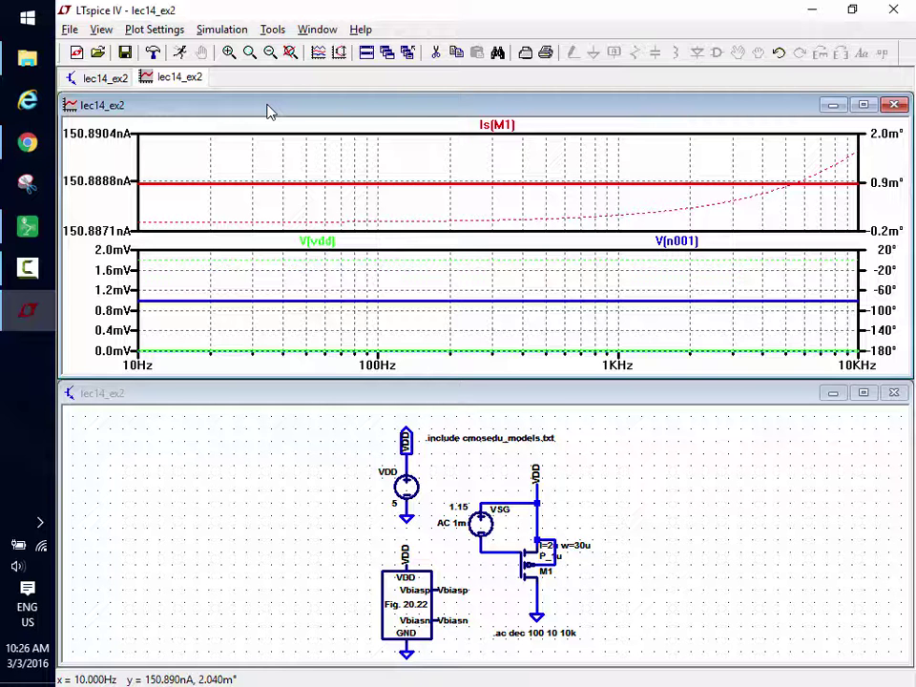
pyautogui.click(522, 405)
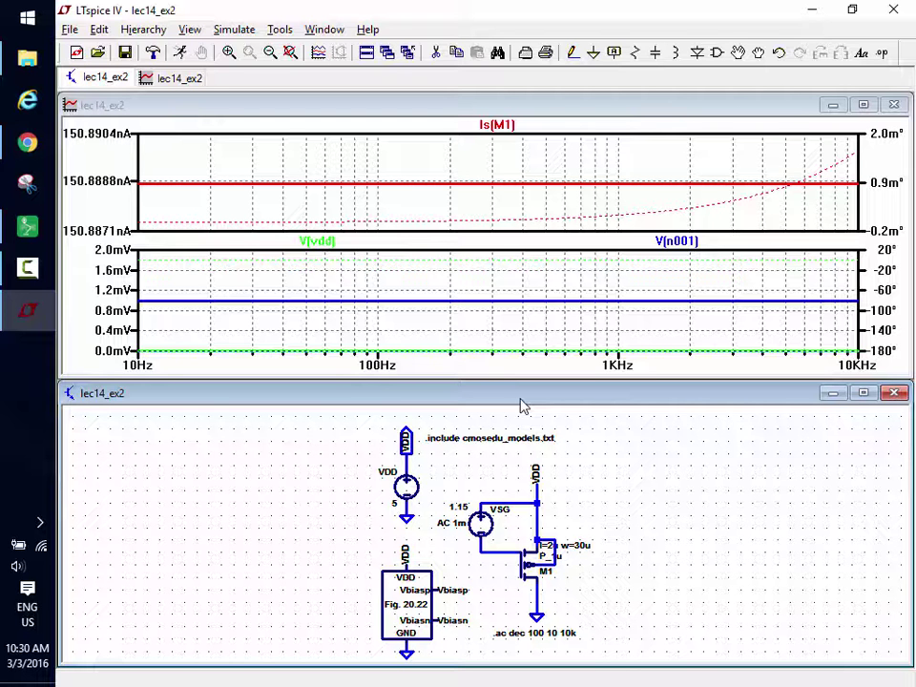
pyautogui.click(361, 103)
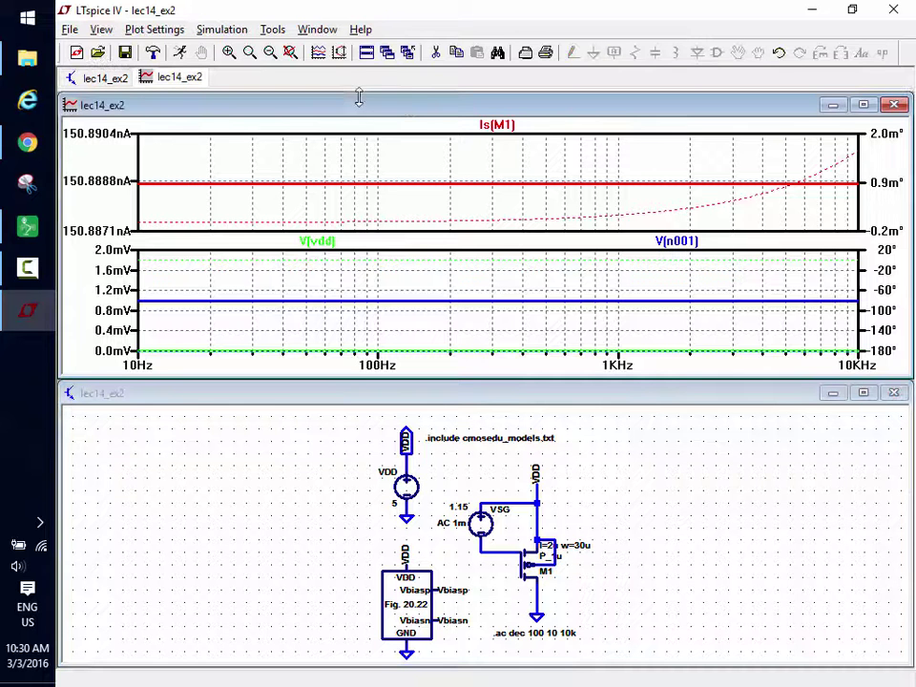
pyautogui.click(290, 394)
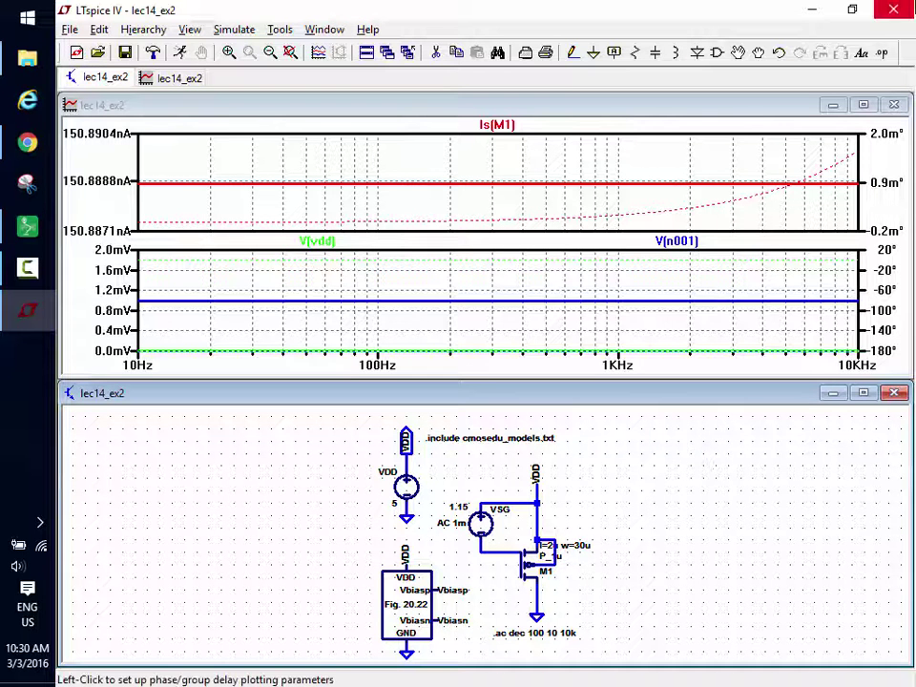
# Close LTspice, dismiss the pending error dialog, and reopen the lec14_ex2 schematic from the ee420_ecg620_s16 folder.
pyautogui.click(893, 10)
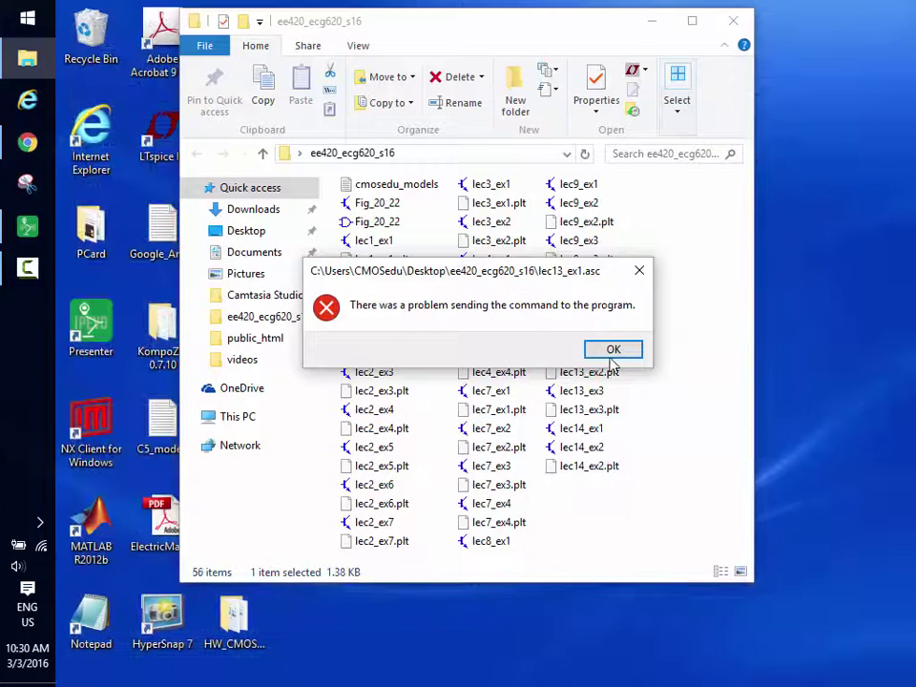
pyautogui.click(614, 350)
pyautogui.doubleClick(586, 448)
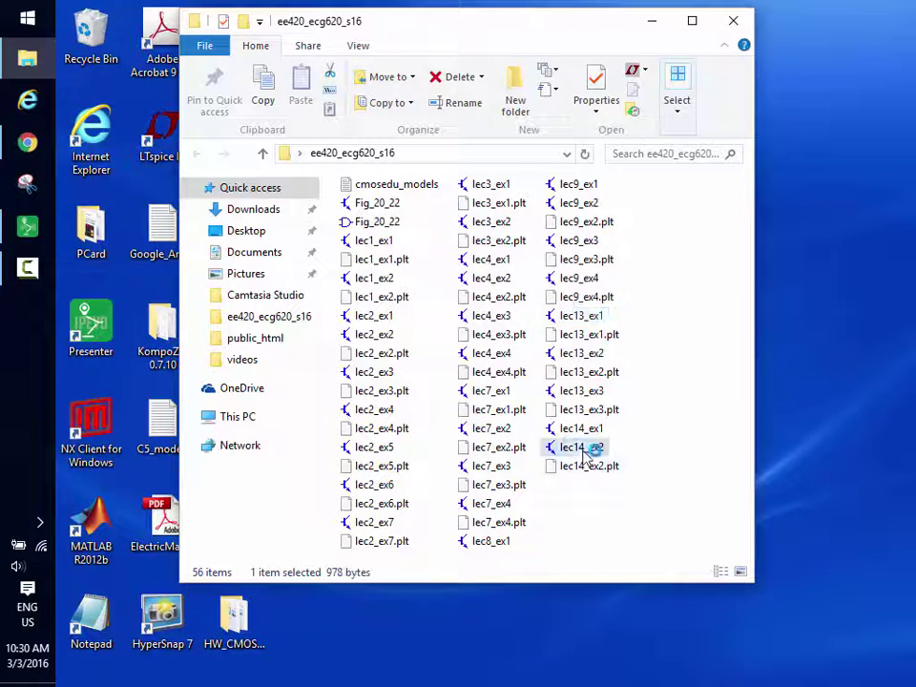
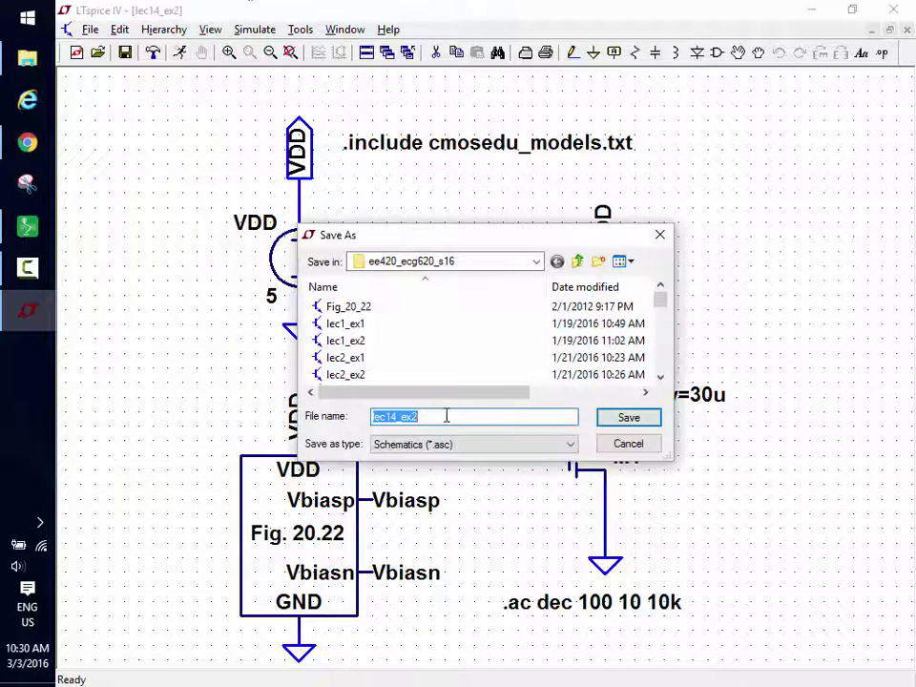
# Save a copy of the reopened schematic as lec14_ex3.
pyautogui.click(446, 411)
pyautogui.press('BackSpace')
pyautogui.write('3')
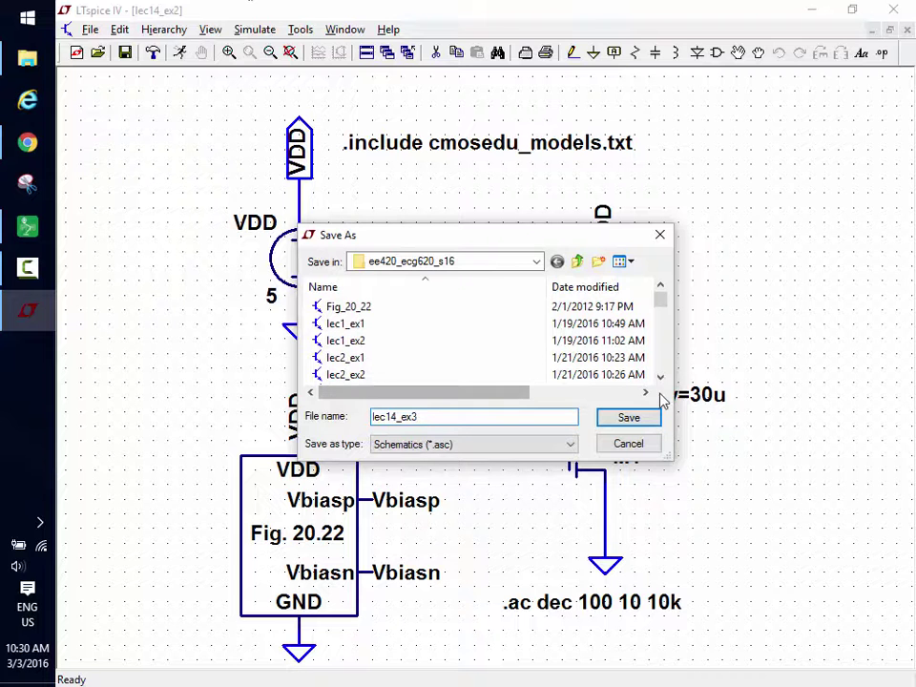
pyautogui.click(655, 422)
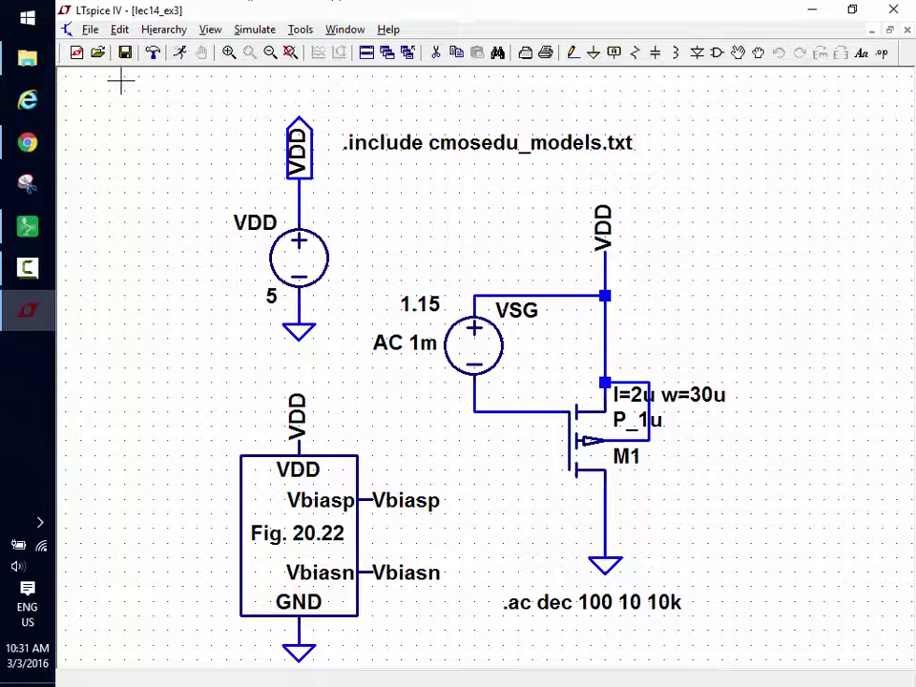
# Make the VSG source a SINE function with 1.15 V DC offset, 1m amplitude and 1k frequency.
pyautogui.rightClick(472, 360)
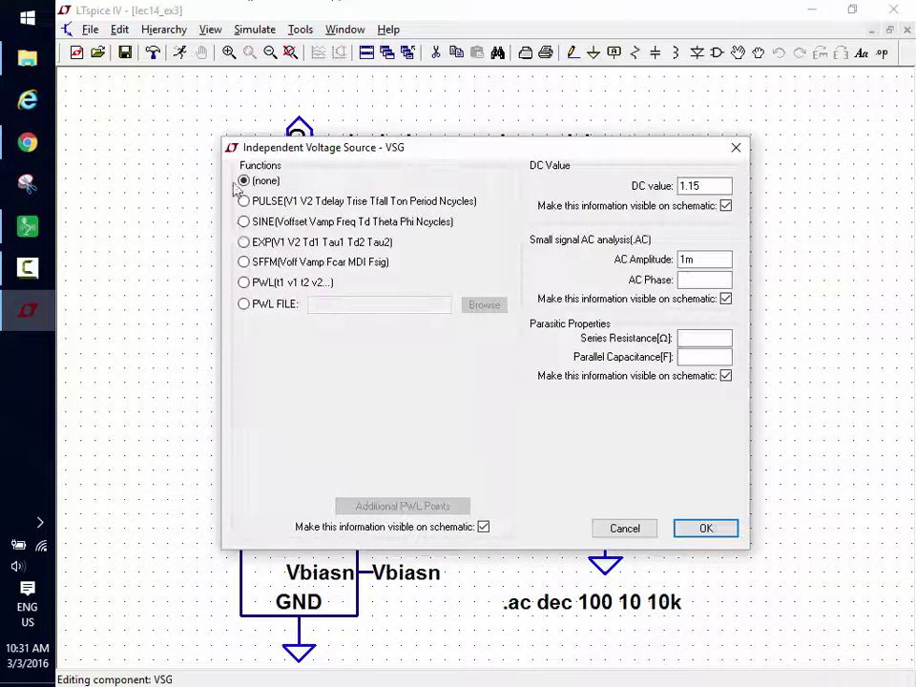
pyautogui.click(244, 221)
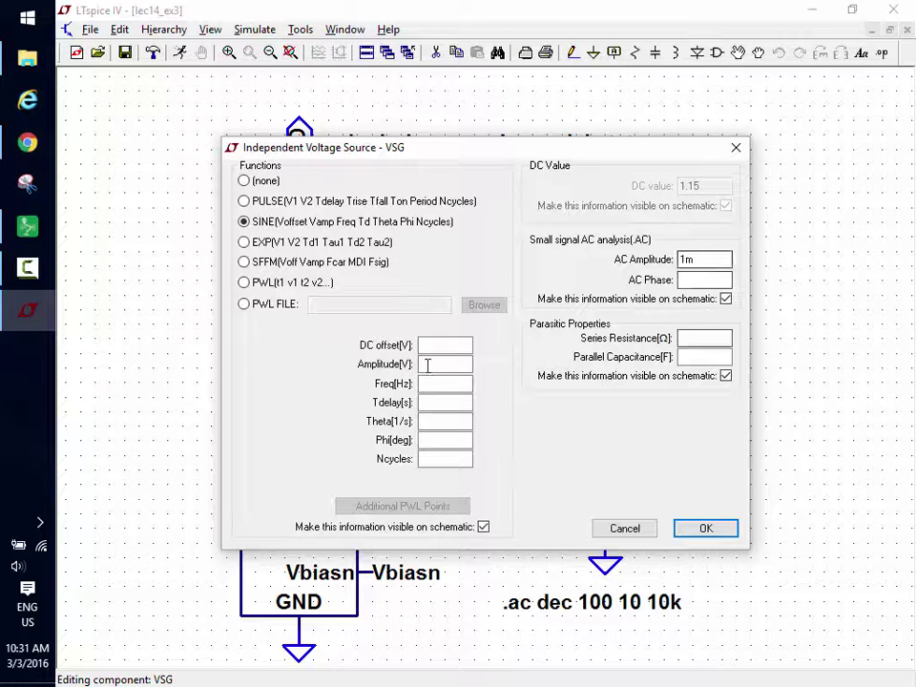
pyautogui.click(440, 345)
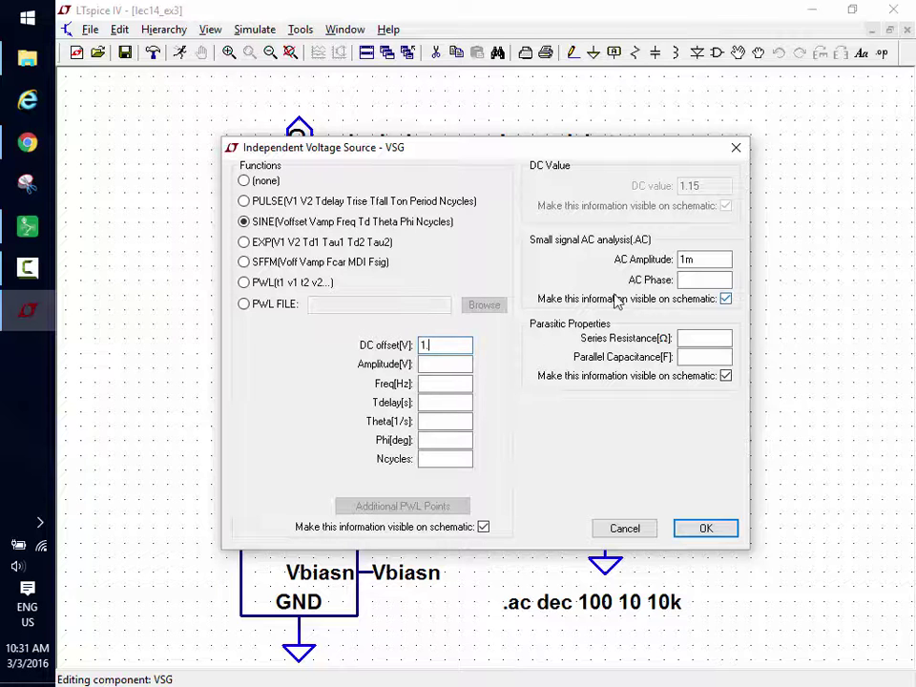
pyautogui.click(470, 360)
pyautogui.write('1m')
pyautogui.click(449, 381)
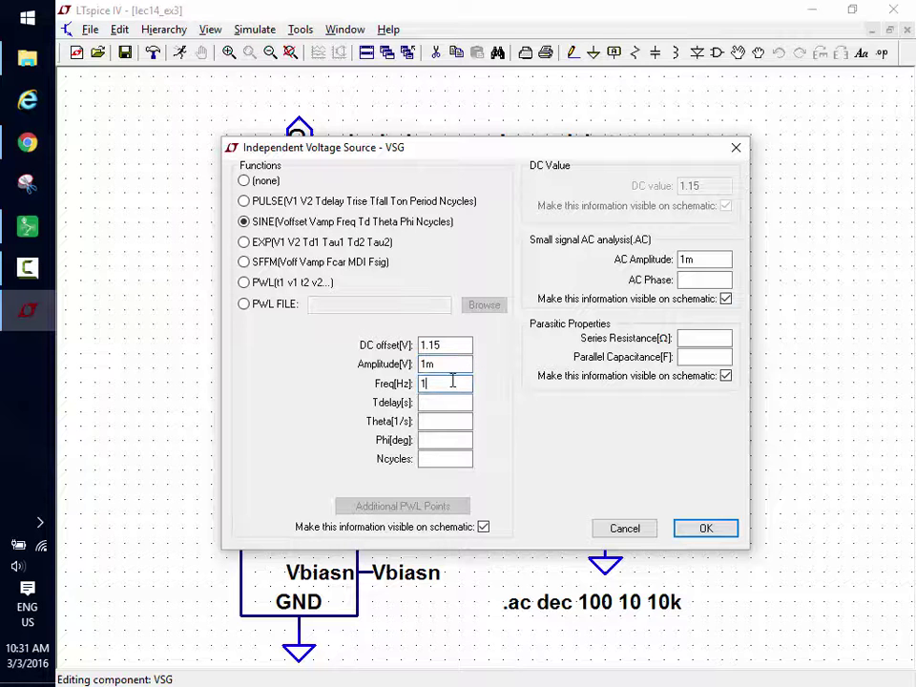
pyautogui.write('1k')
pyautogui.click(706, 532)
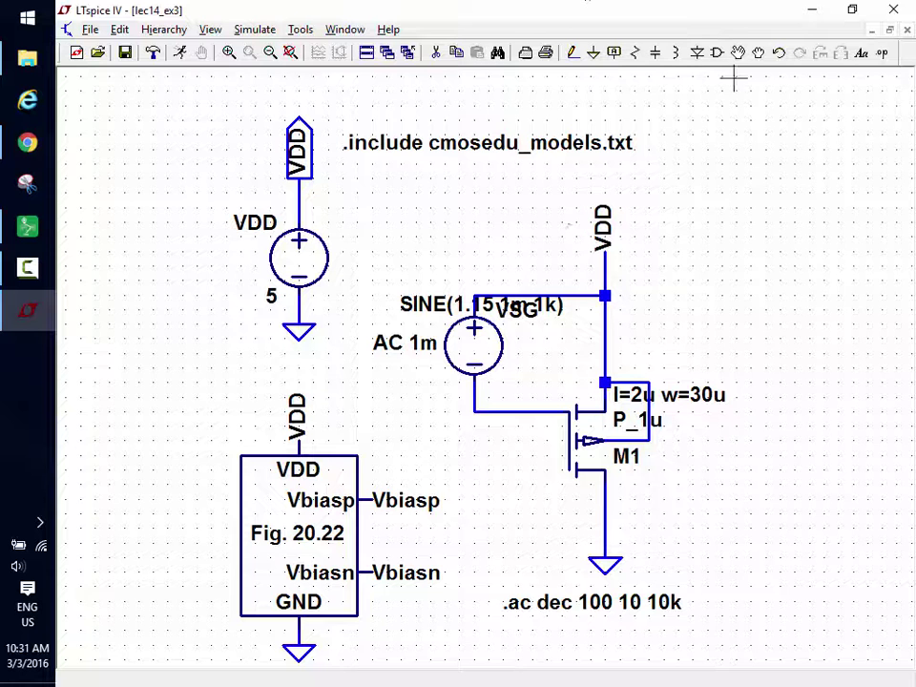
# Move VSG's SINE(1.15 1m 1k) text above the source's upper wire, clear of the VSG label.
pyautogui.click(737, 53)
pyautogui.click(458, 304)
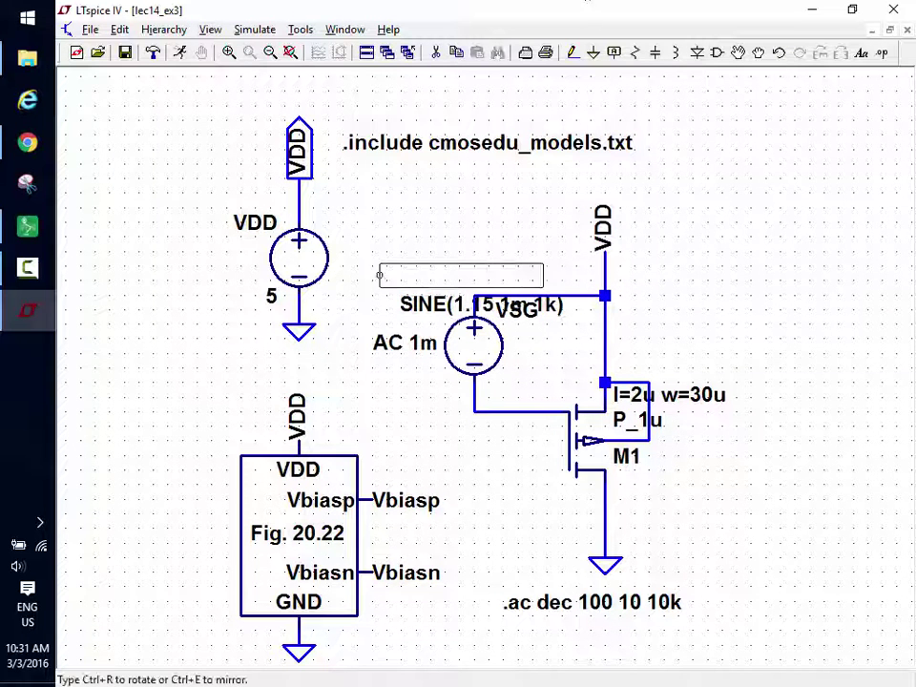
pyautogui.click(437, 273)
pyautogui.rightClick(605, 294)
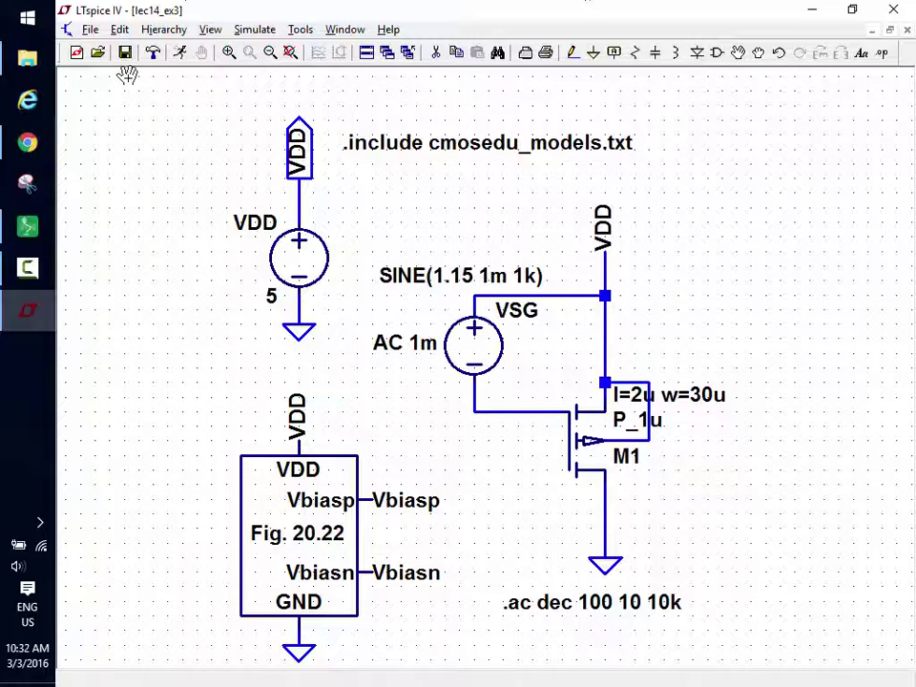
# Replace the AC analysis command with a transient analysis that has a stop time of 3m.
pyautogui.rightClick(603, 605)
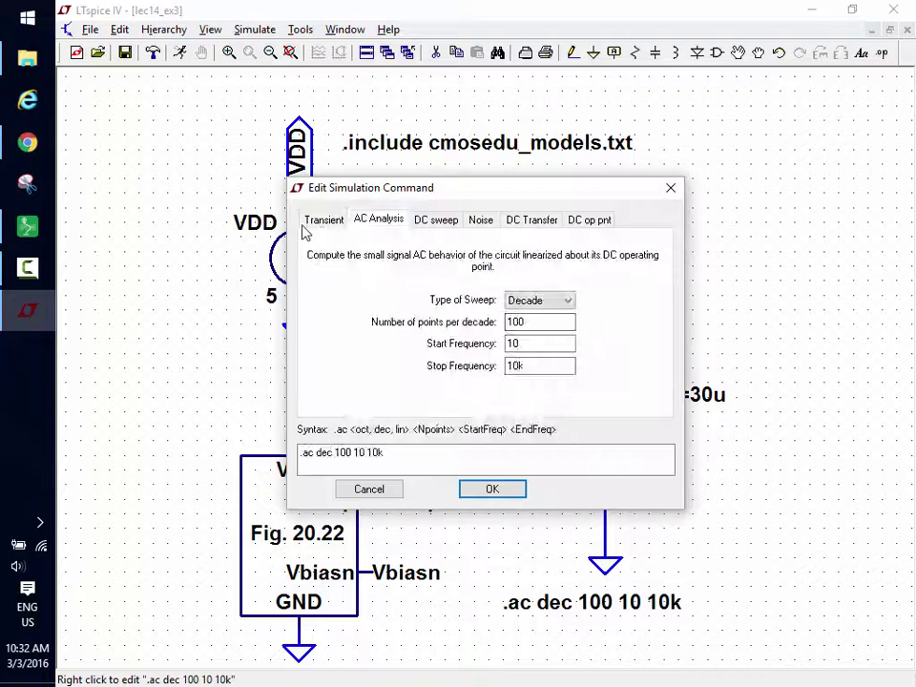
pyautogui.click(323, 222)
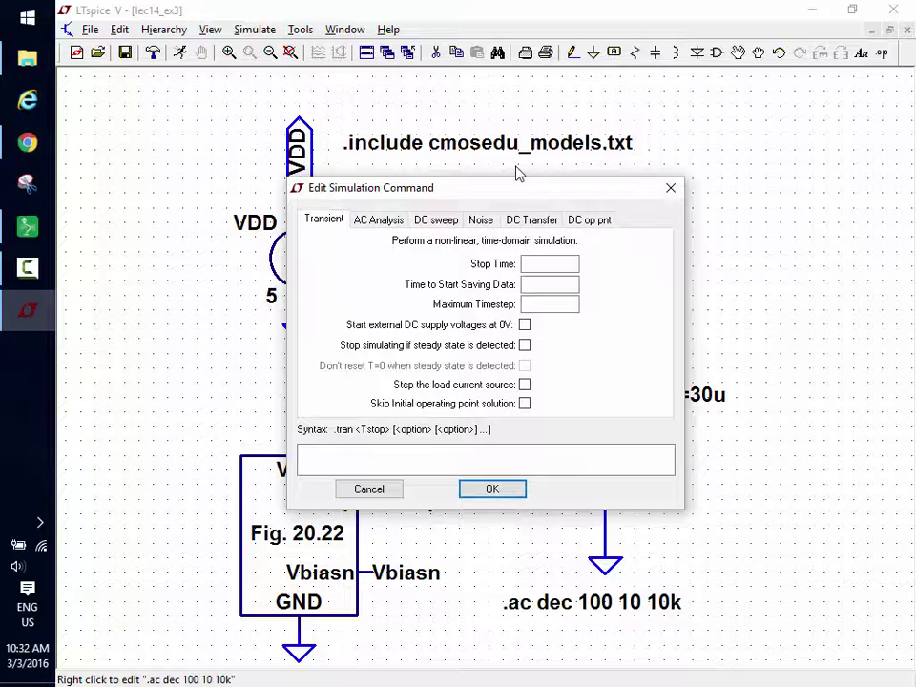
pyautogui.click(567, 267)
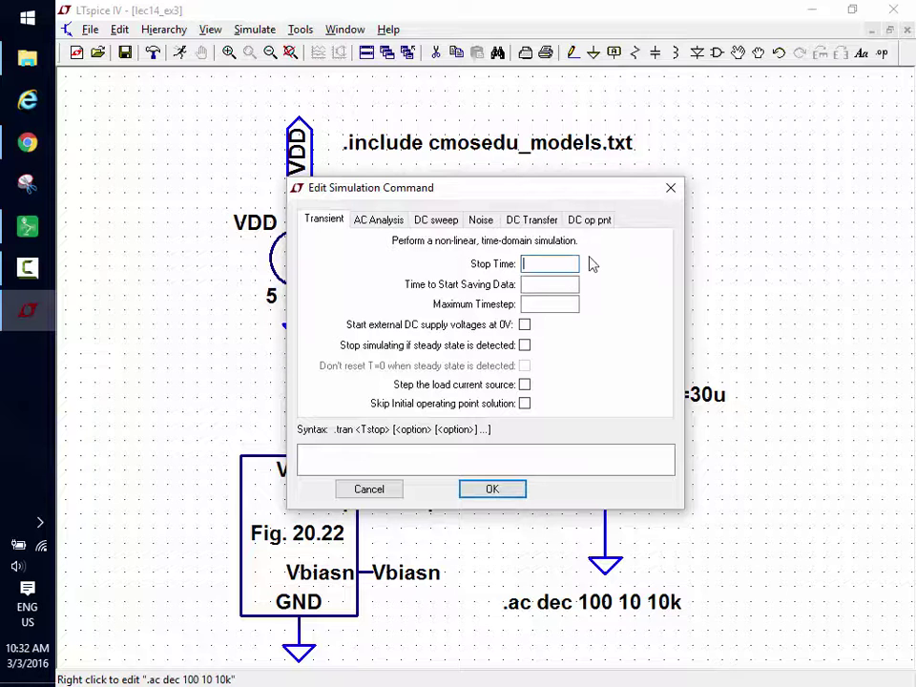
pyautogui.write('5m')
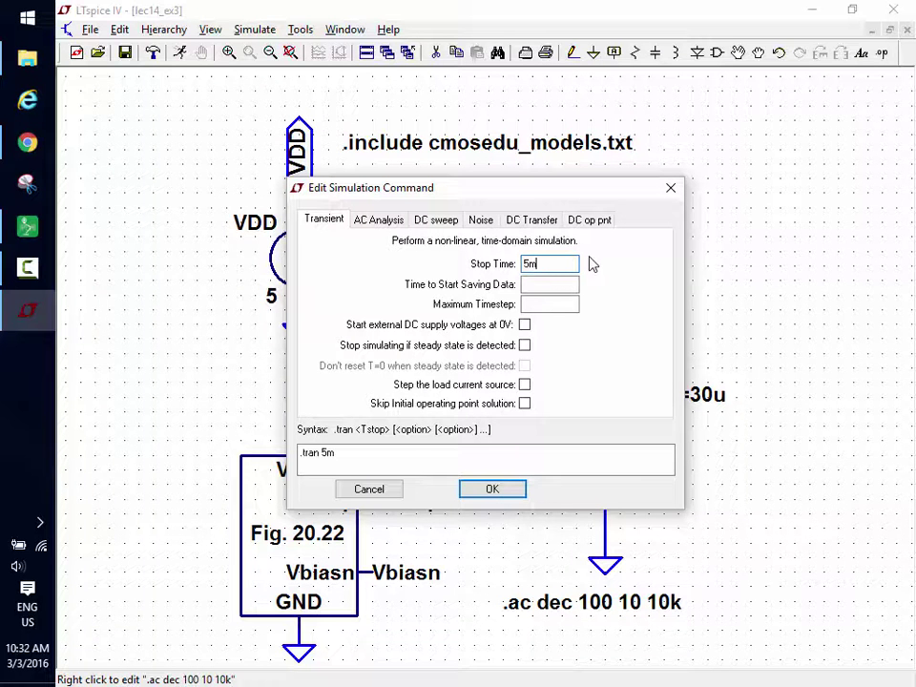
pyautogui.press('BackSpace')
pyautogui.press('BackSpace')
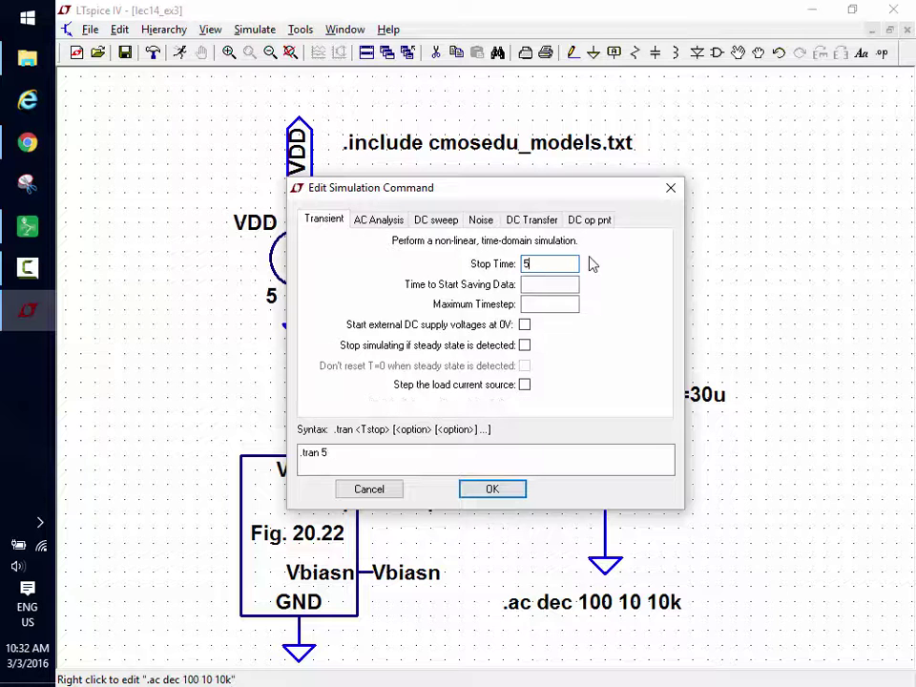
pyautogui.write('3m')
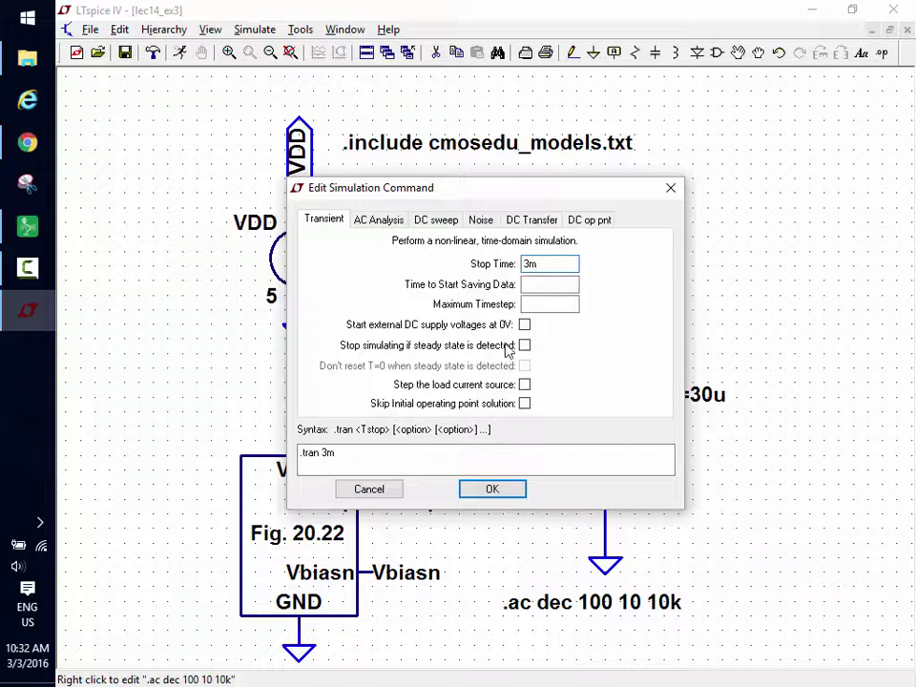
pyautogui.click(483, 492)
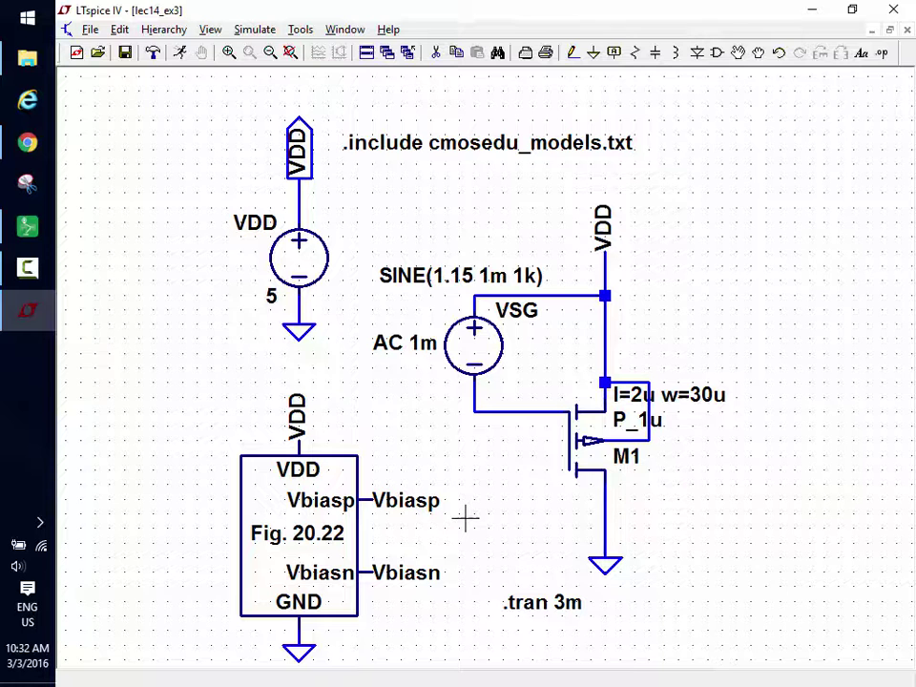
# Add the SPICE directive ".options plotwinsize=0" just below the .tran command.
pyautogui.click(884, 55)
pyautogui.write('.options plotwinsize=0')
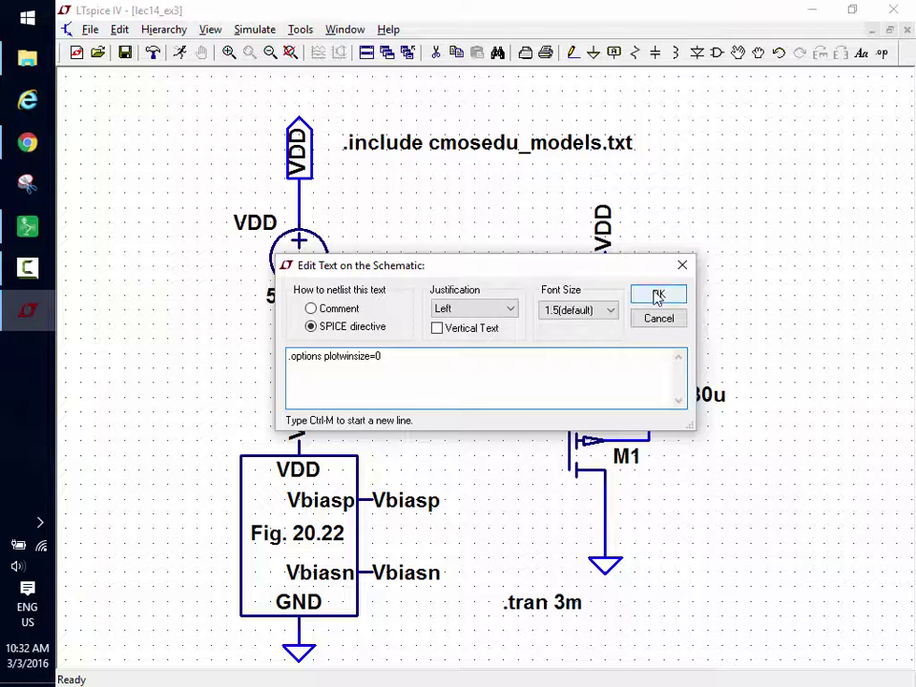
pyautogui.click(657, 297)
pyautogui.click(476, 631)
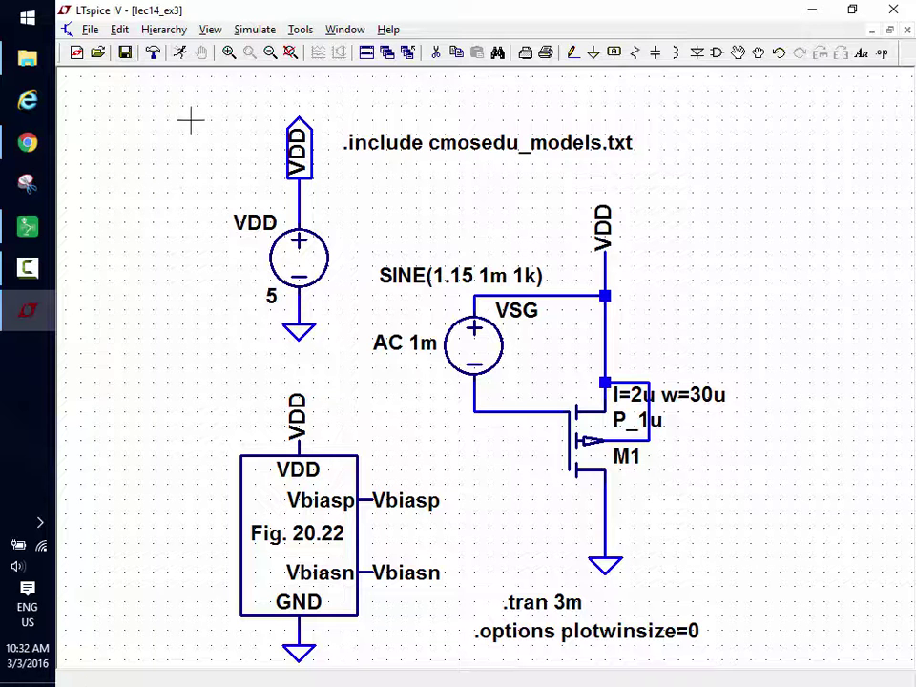
# Run the transient simulation and probe VDD and M1's gate node, leaving only the gate voltage plotted.
pyautogui.click(182, 53)
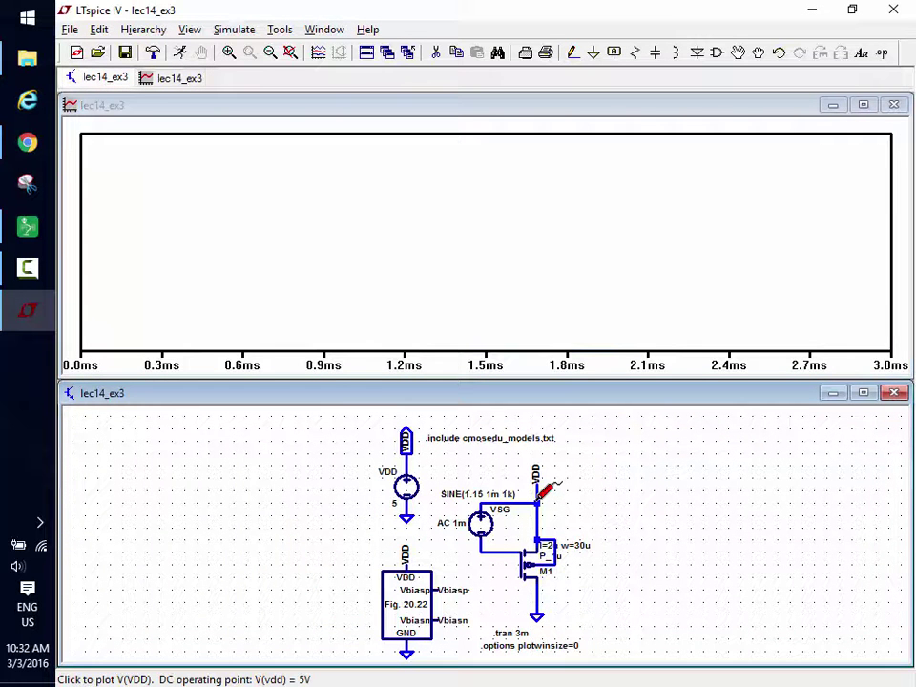
pyautogui.click(540, 494)
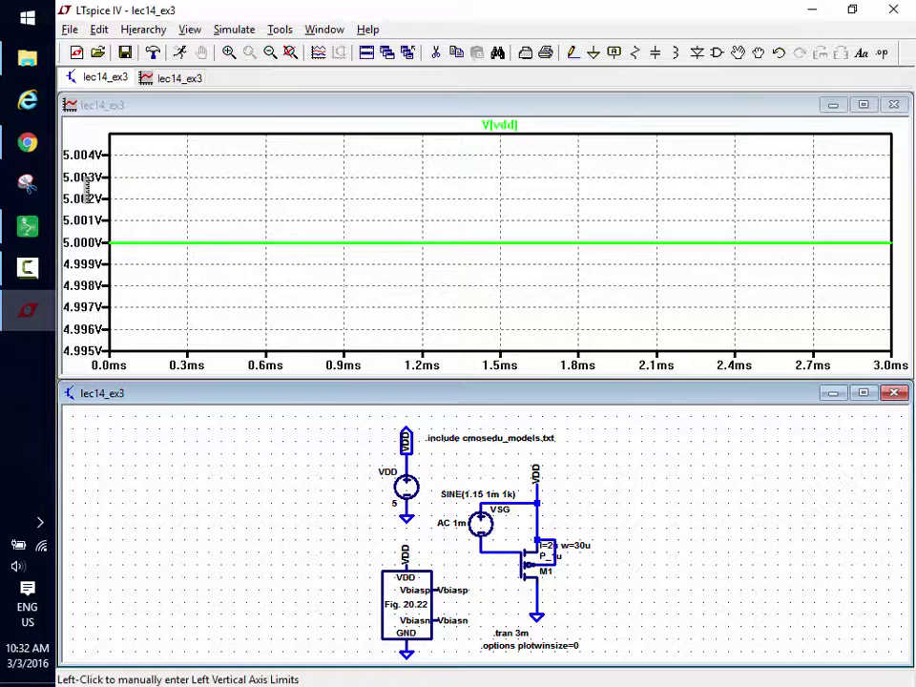
pyautogui.click(506, 549)
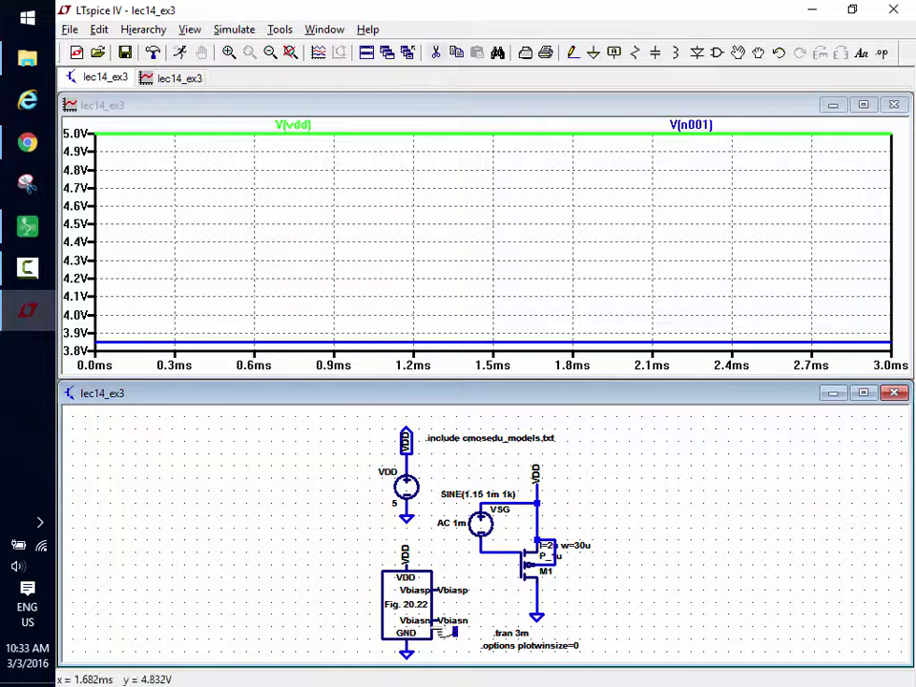
pyautogui.click(494, 544)
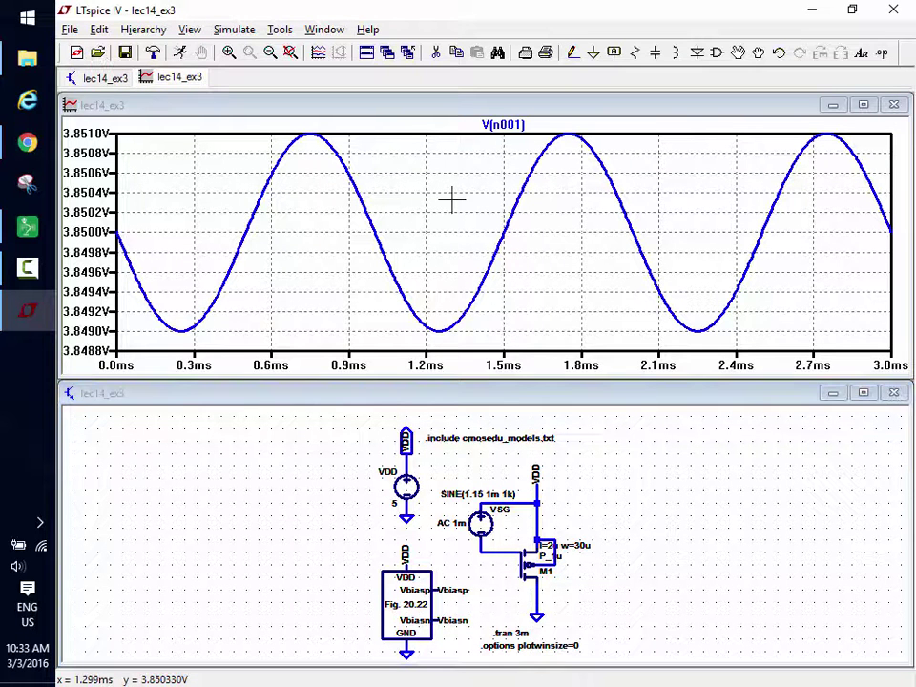
# Add a second plot pane and plot the VDD voltage and M1's gate node voltage in it.
pyautogui.rightClick(452, 198)
pyautogui.click(541, 427)
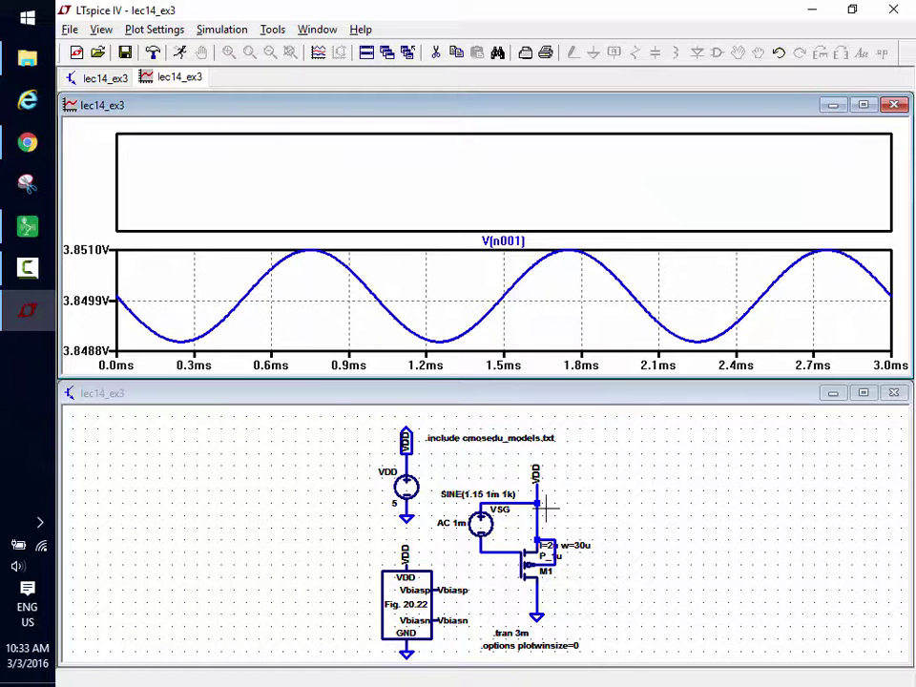
pyautogui.click(544, 395)
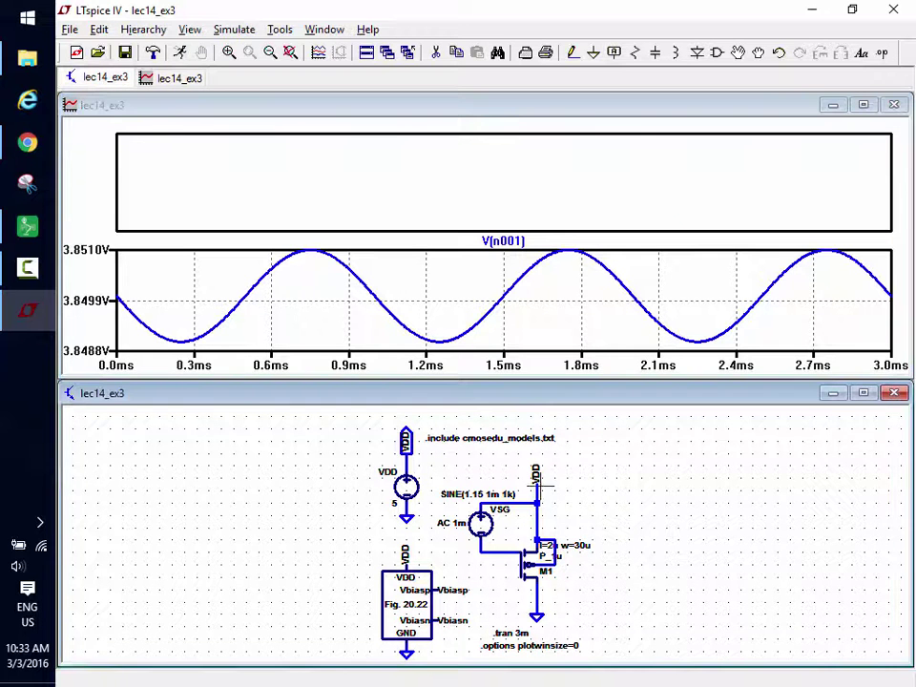
pyautogui.click(538, 485)
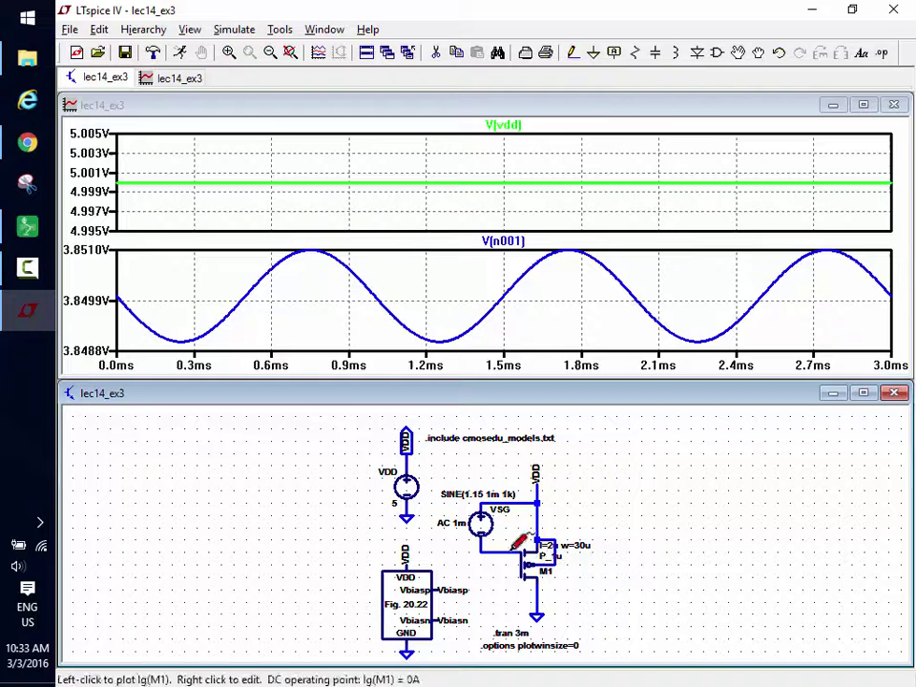
pyautogui.click(511, 551)
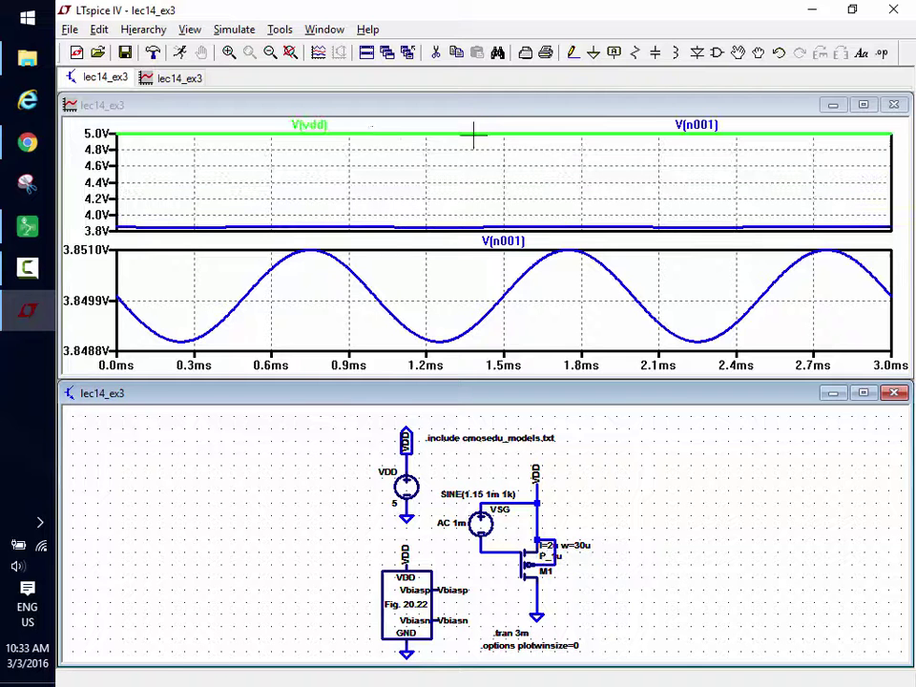
# Change the V(vdd) trace's expression to V(vdd)-V(n001) and delete the separate V(n001) trace from the same pane.
pyautogui.rightClick(315, 136)
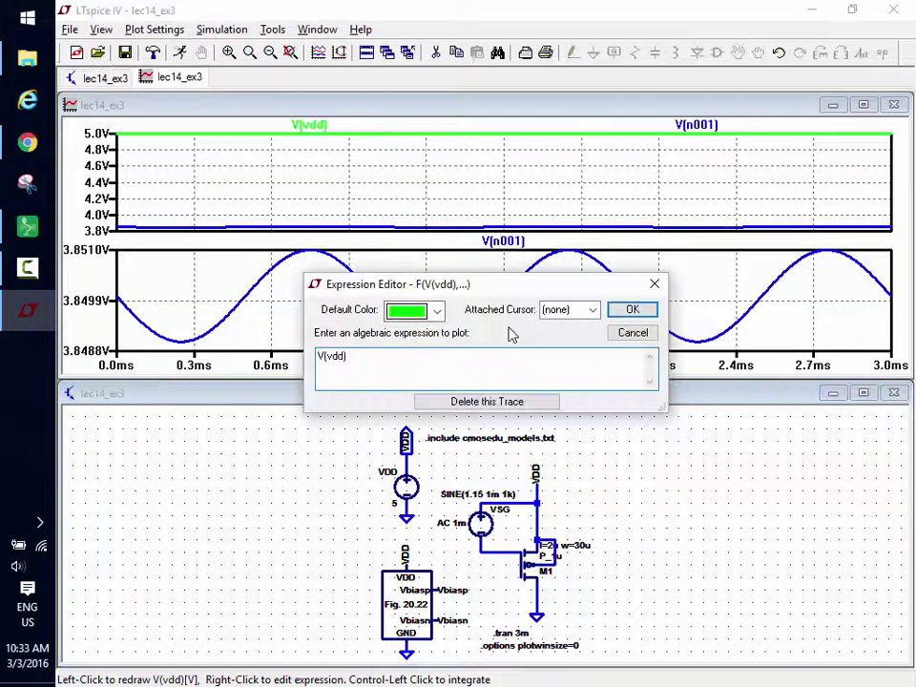
pyautogui.write('-V(n001')
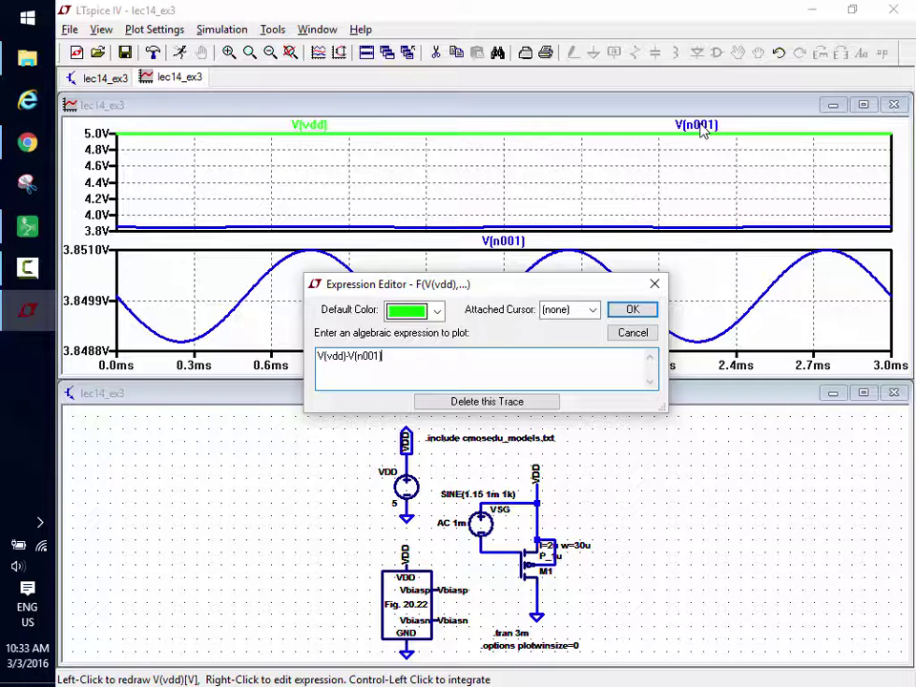
pyautogui.click(631, 308)
pyautogui.click(435, 52)
pyautogui.click(685, 125)
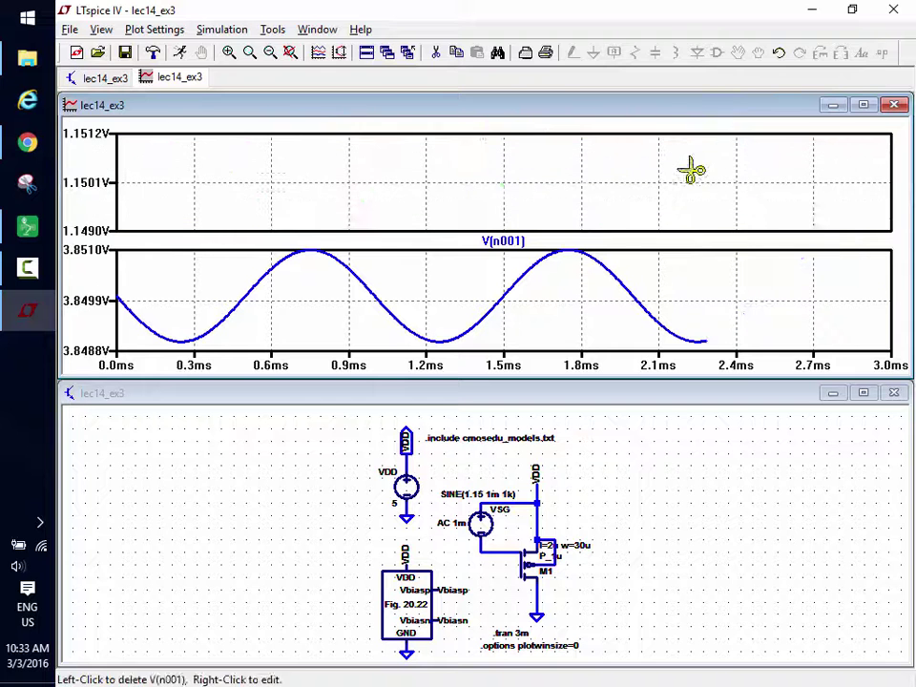
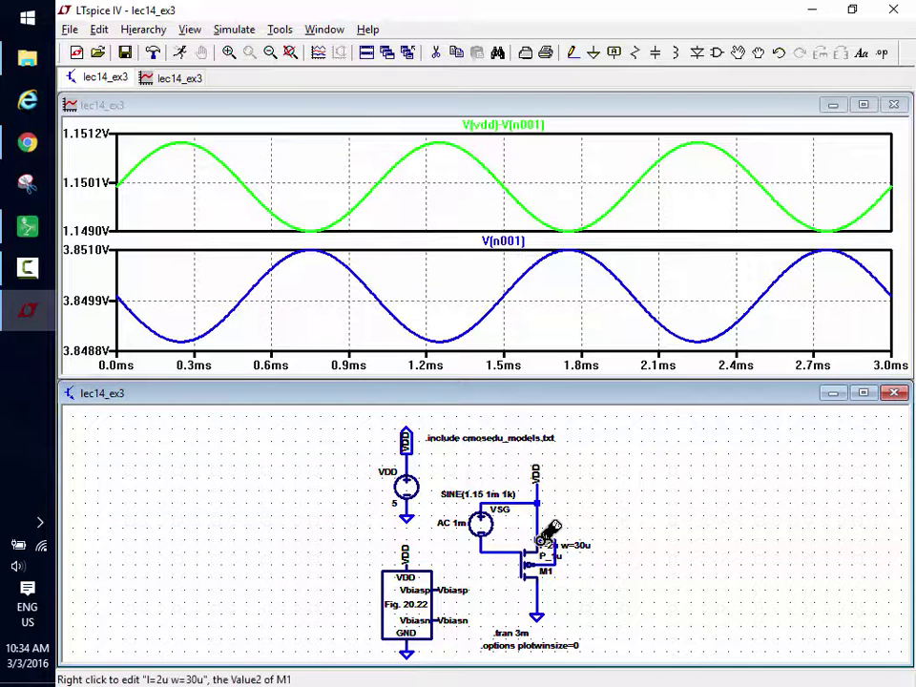
# Add a third plot pane and plot M1's source current in it.
pyautogui.rightClick(452, 210)
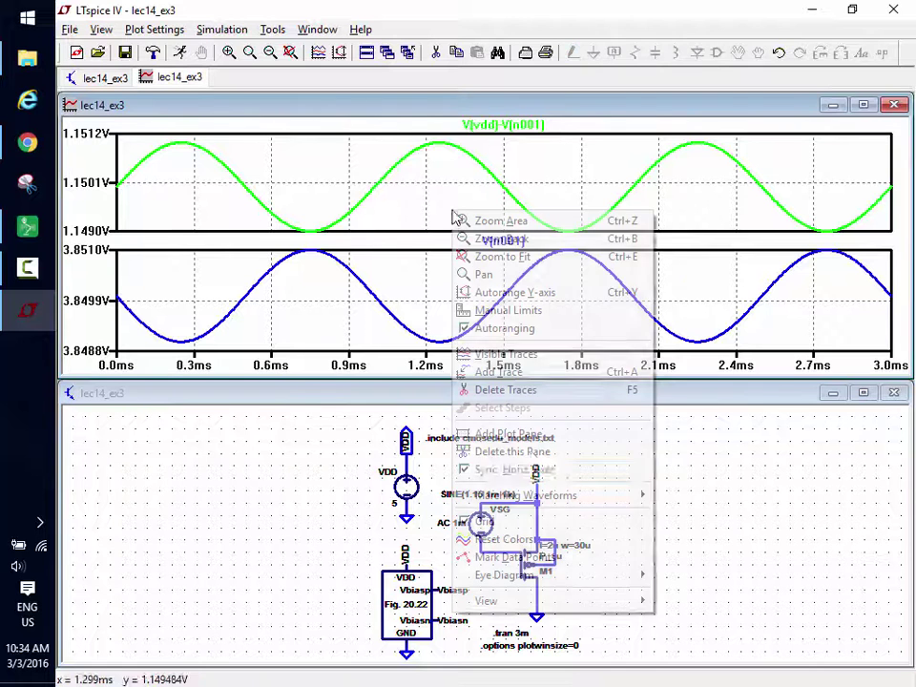
pyautogui.click(530, 435)
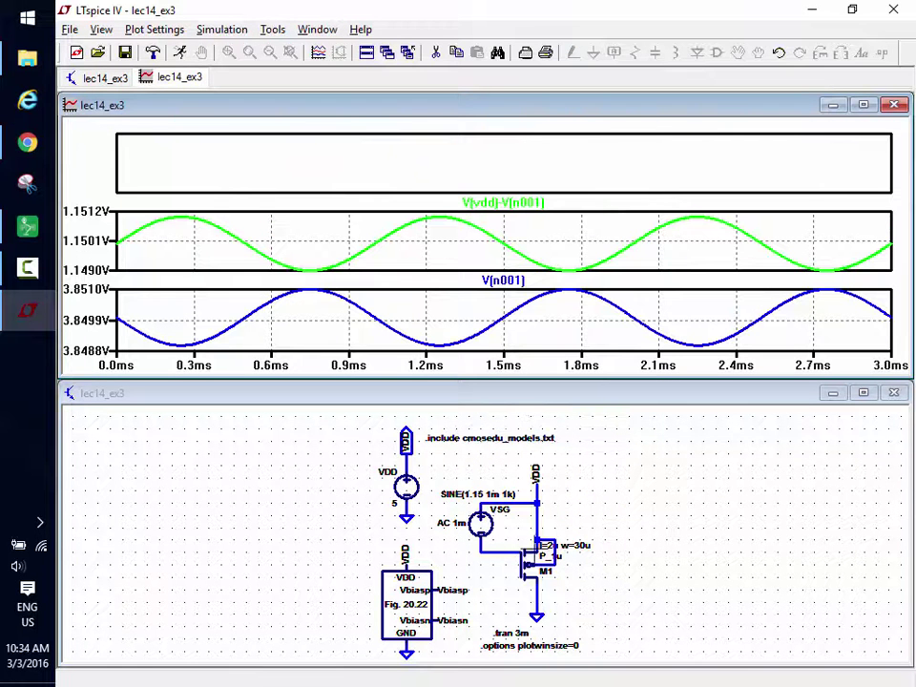
pyautogui.click(523, 407)
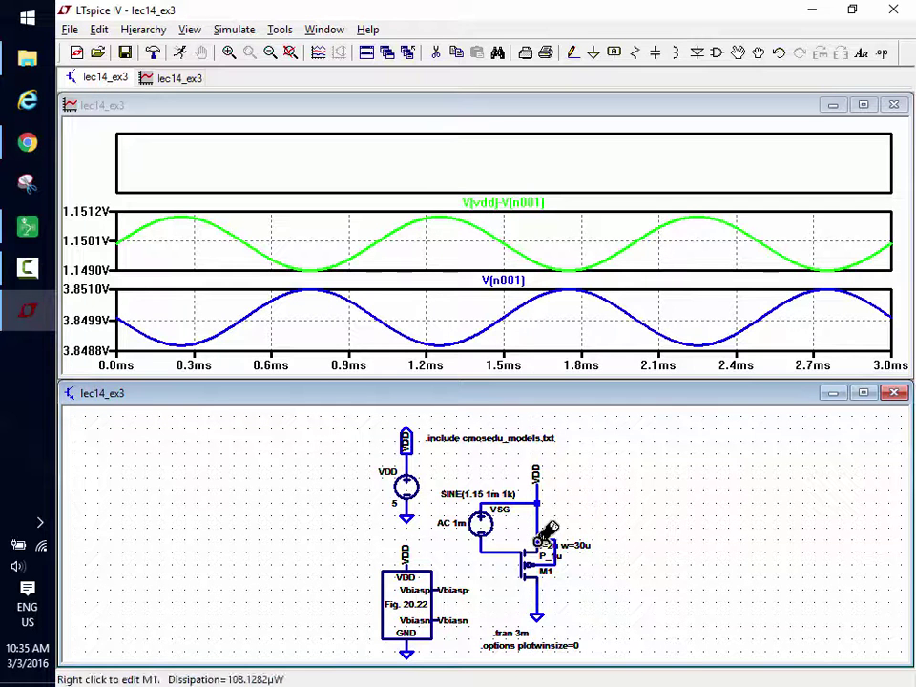
pyautogui.click(550, 530)
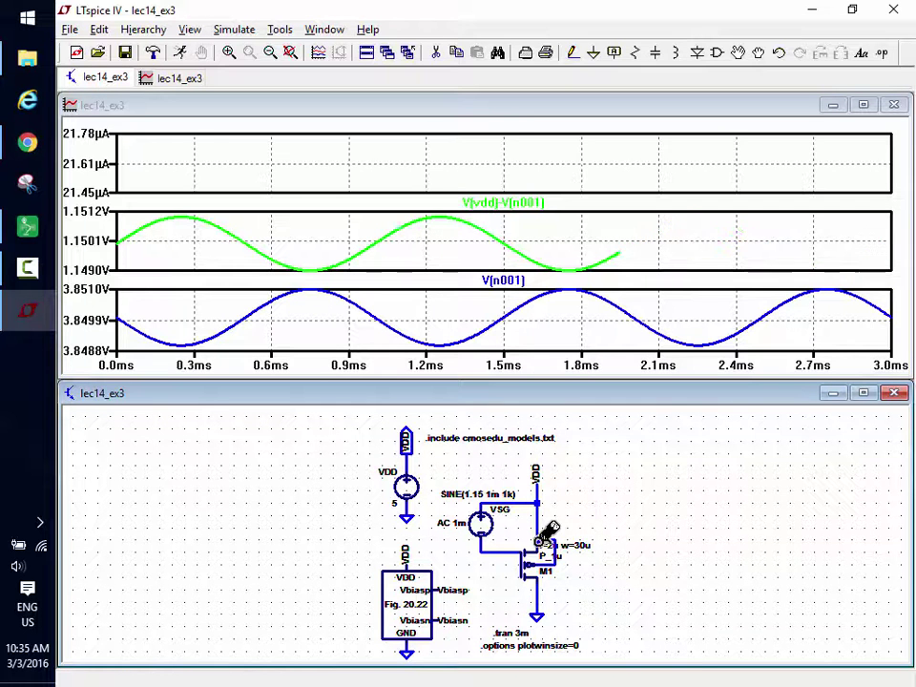
# Maximize the waveform window and change the Is(M1) trace's expression to Is(M1)-21.63u.
pyautogui.click(863, 104)
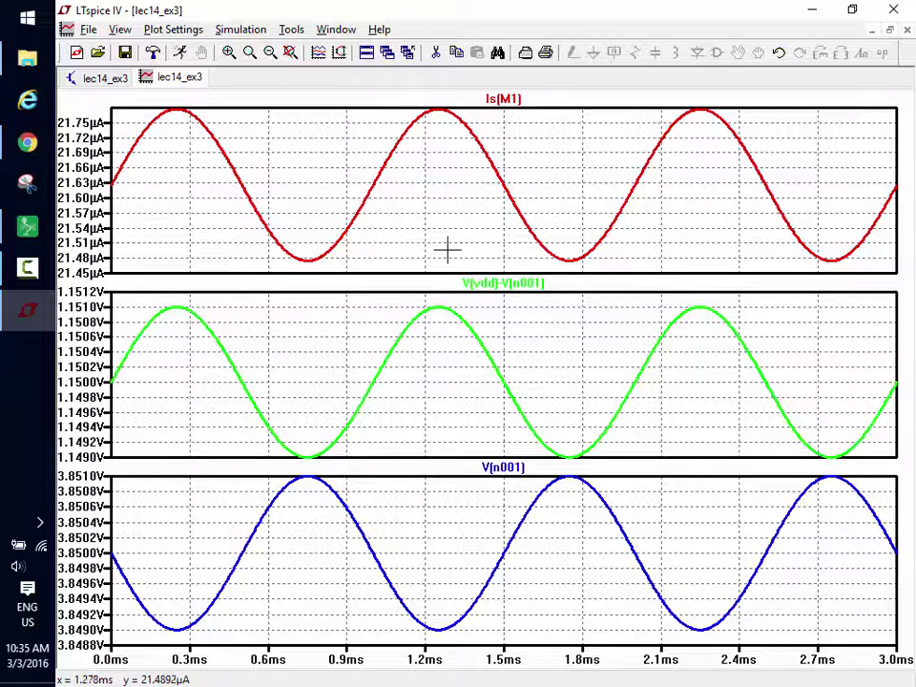
pyautogui.rightClick(516, 103)
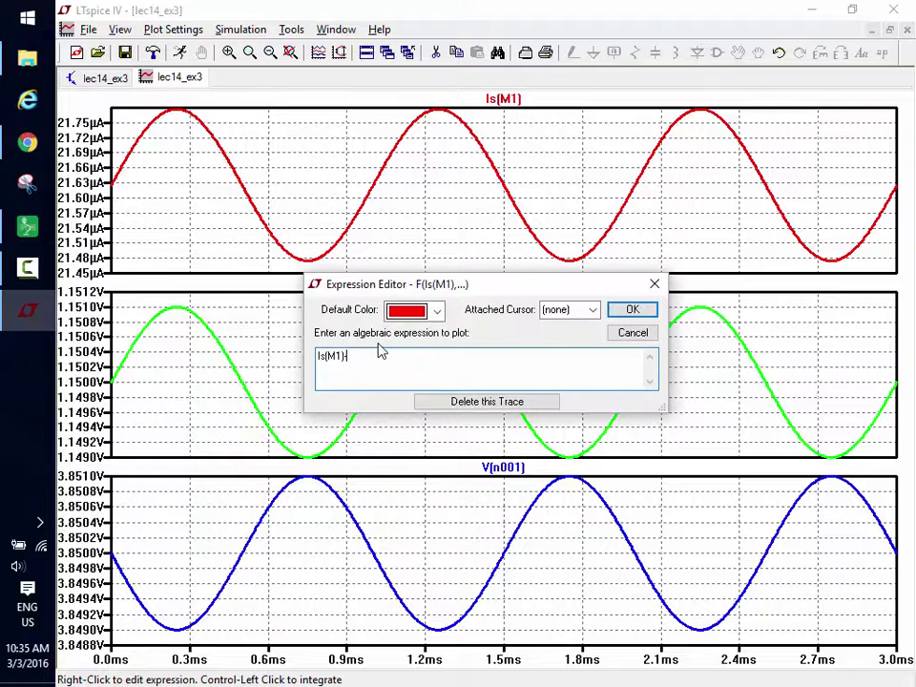
pyautogui.write('-21.63u')
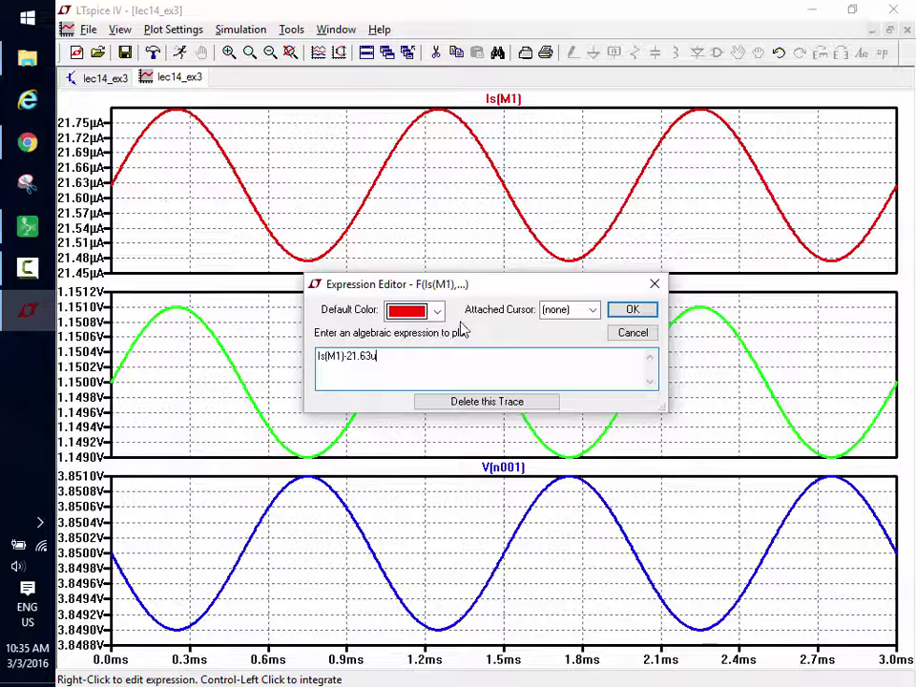
pyautogui.click(630, 310)
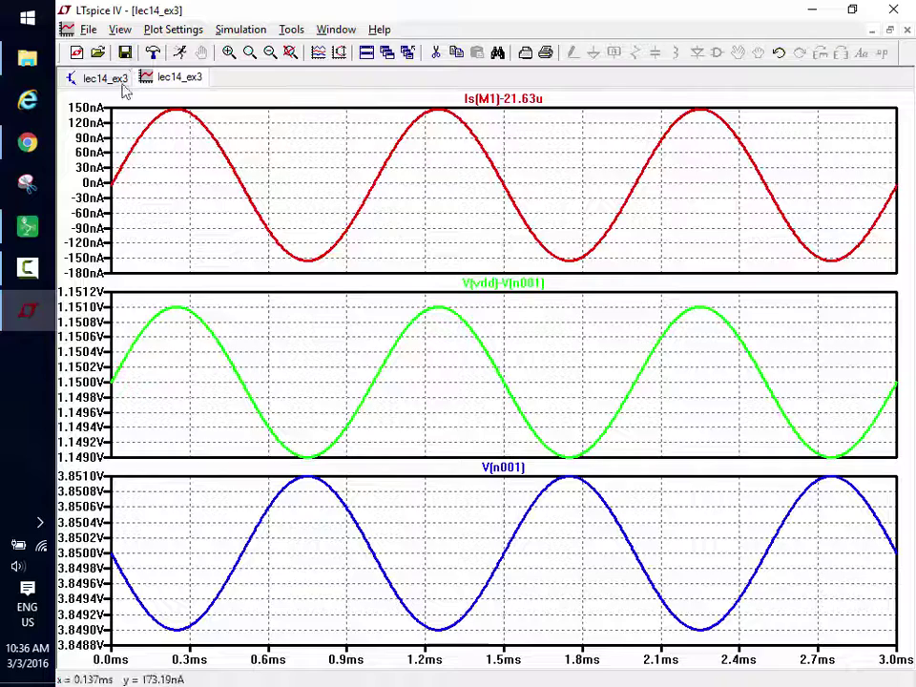
# Close LTspice and reopen the lec14_ex3 schematic from the ee420_ecg620_s16 folder, dismissing the file-opening errors.
pyautogui.click(116, 78)
pyautogui.click(181, 84)
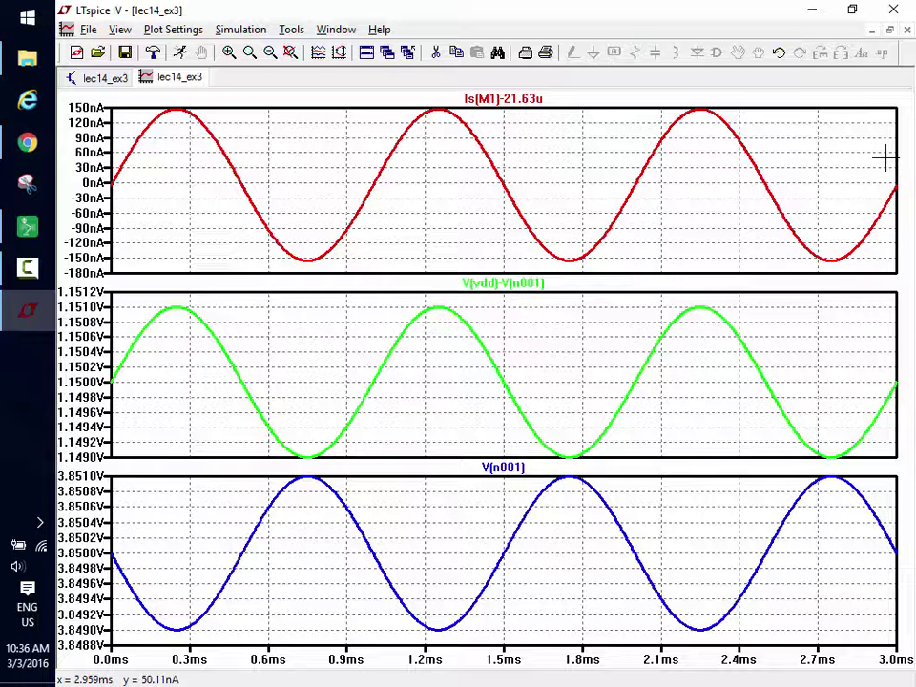
pyautogui.click(896, 11)
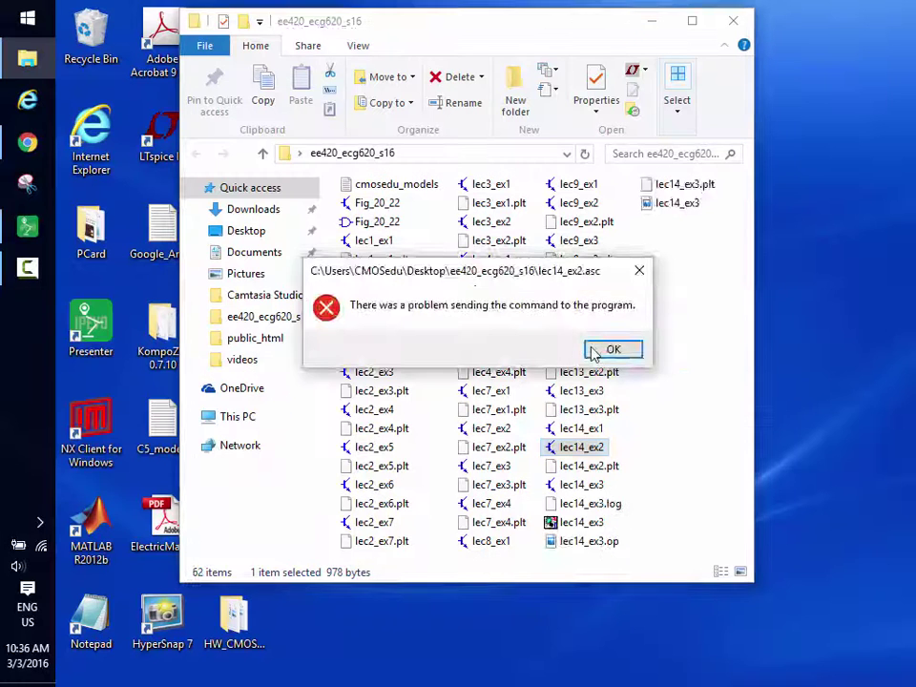
pyautogui.click(594, 350)
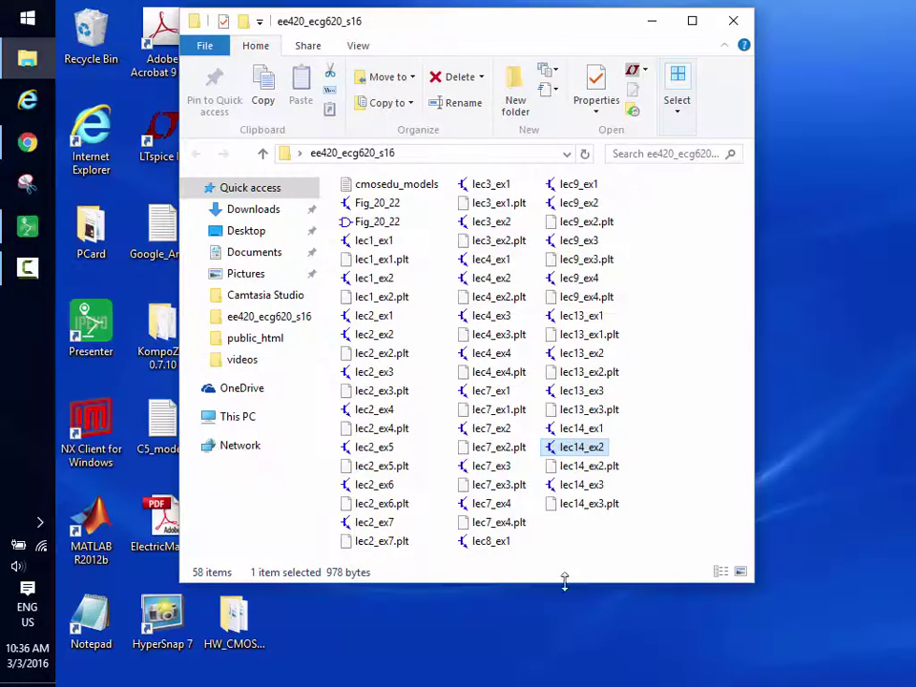
pyautogui.doubleClick(580, 485)
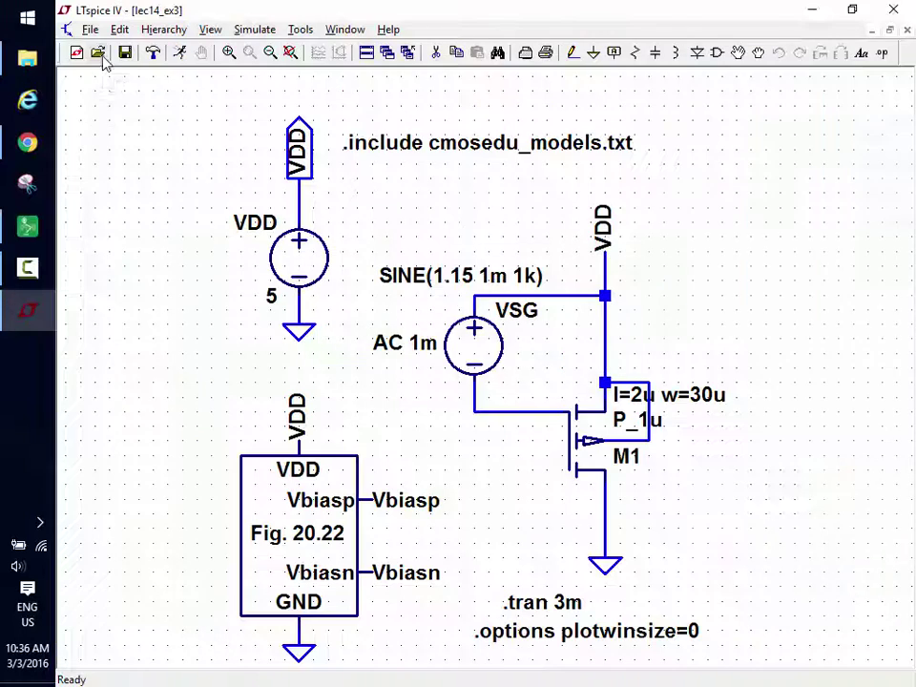
pyautogui.click(813, 10)
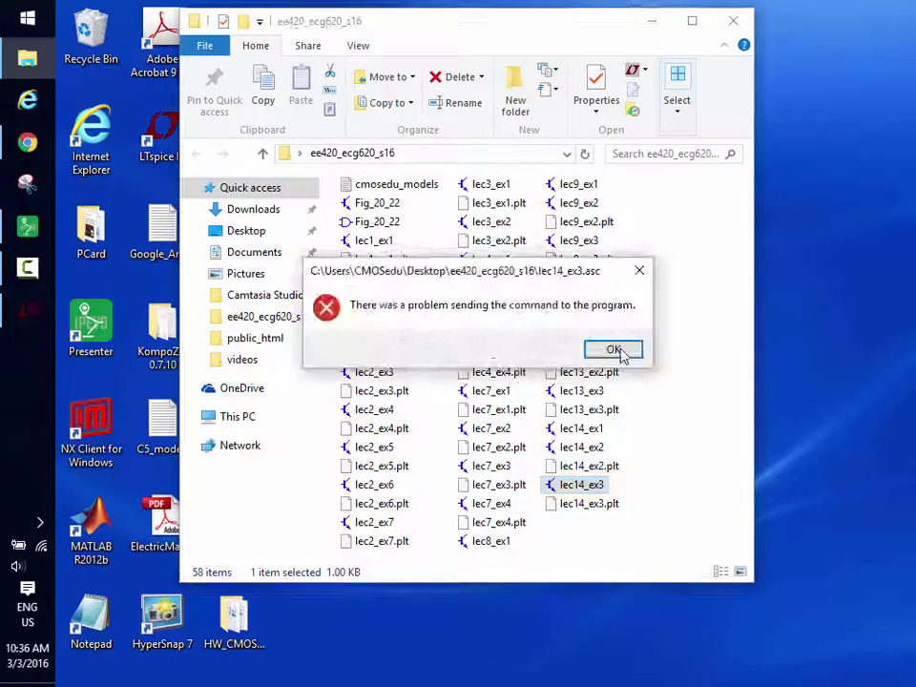
pyautogui.click(616, 350)
pyautogui.click(27, 311)
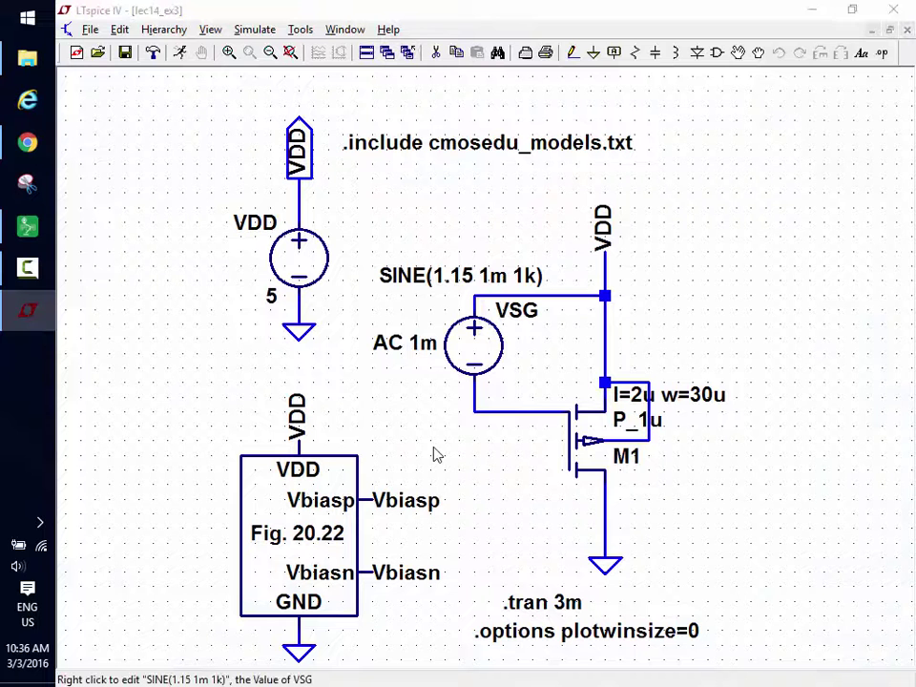
# Change VSG's value to SINE(1.15 1 1k).
pyautogui.rightClick(461, 275)
pyautogui.click(401, 387)
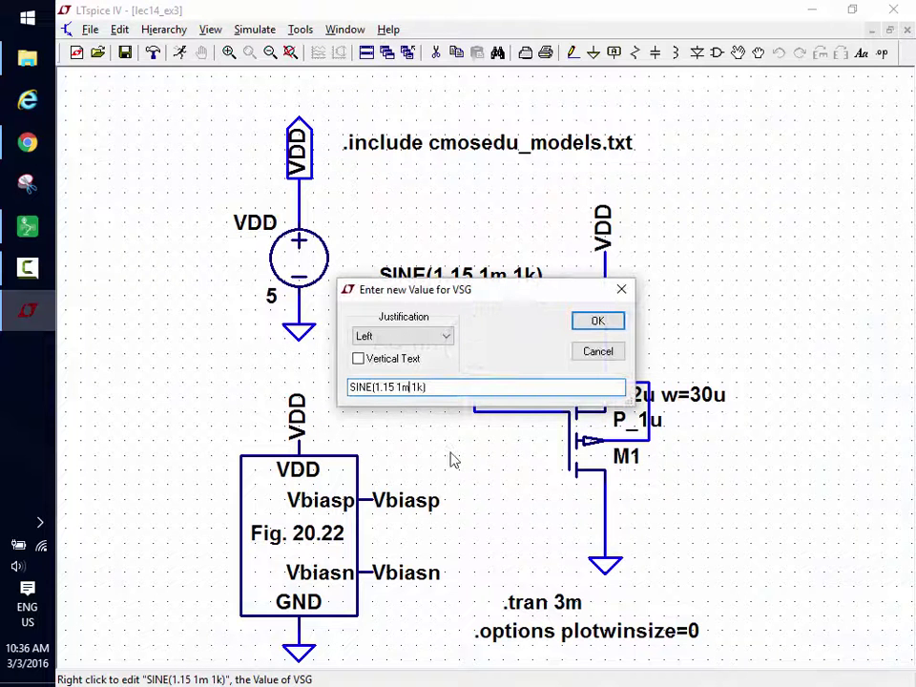
pyautogui.press('BackSpace')
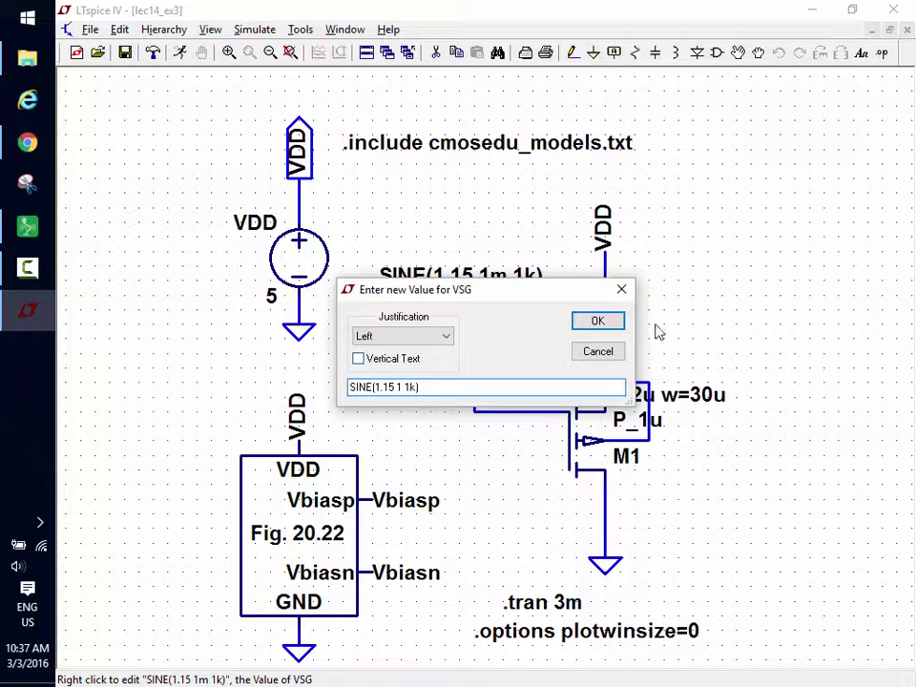
pyautogui.click(611, 321)
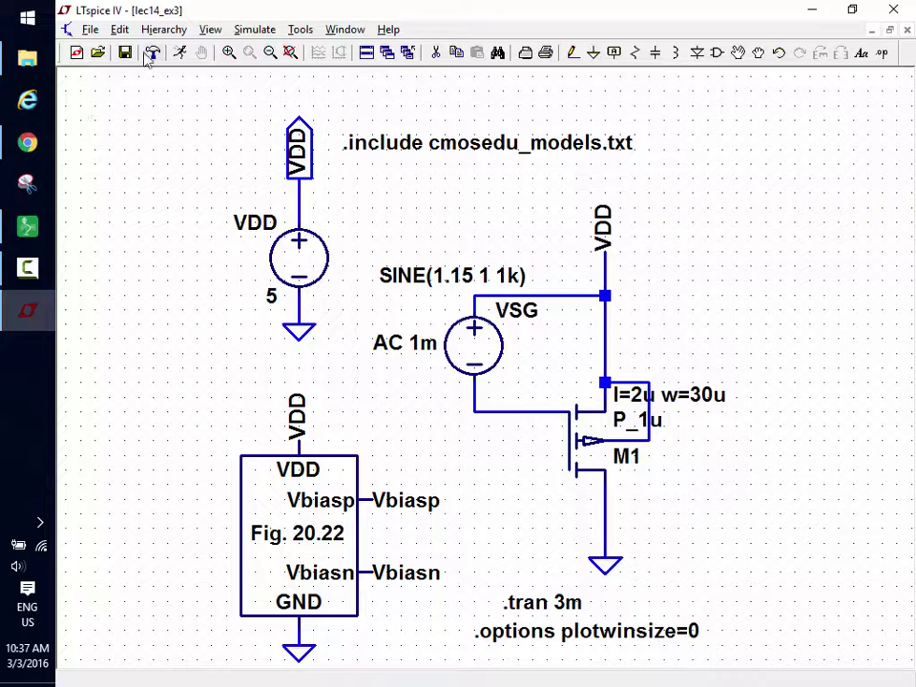
# Save the schematic under the new name lec14_ex4.
pyautogui.click(90, 30)
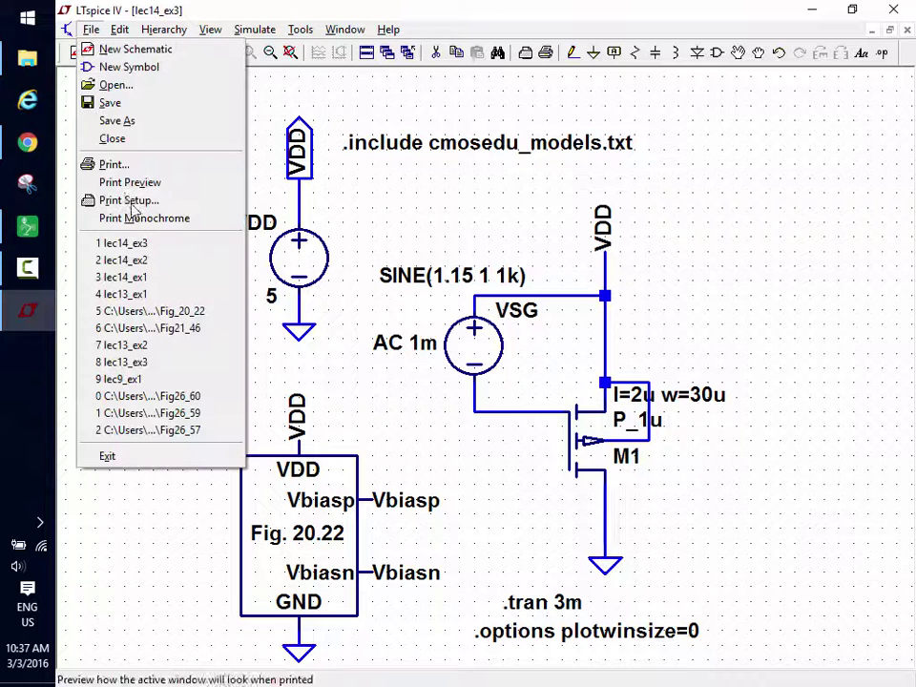
pyautogui.click(124, 118)
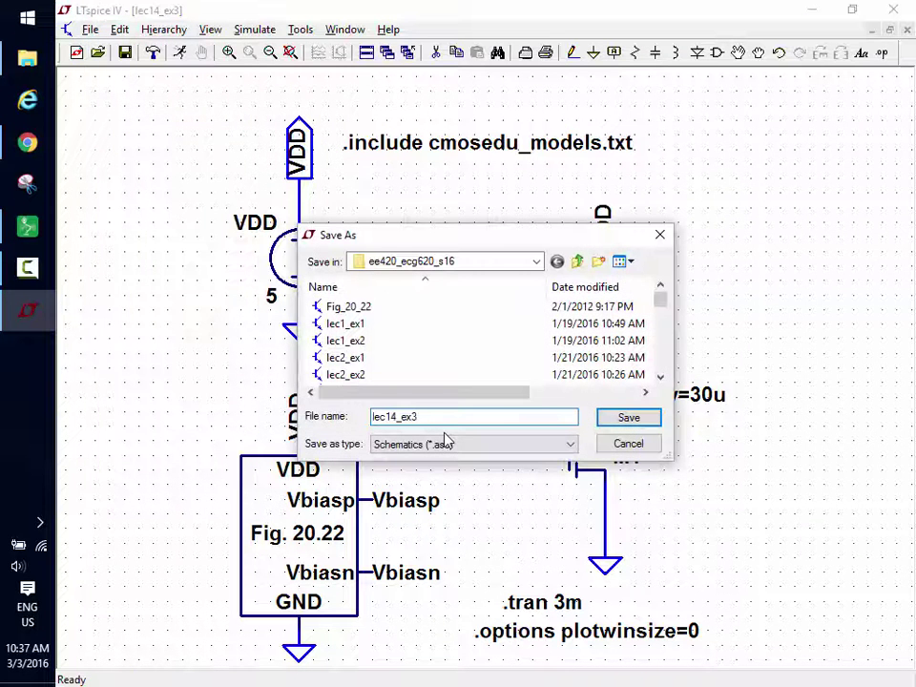
pyautogui.press('BackSpace')
pyautogui.write('4')
pyautogui.press('Return')
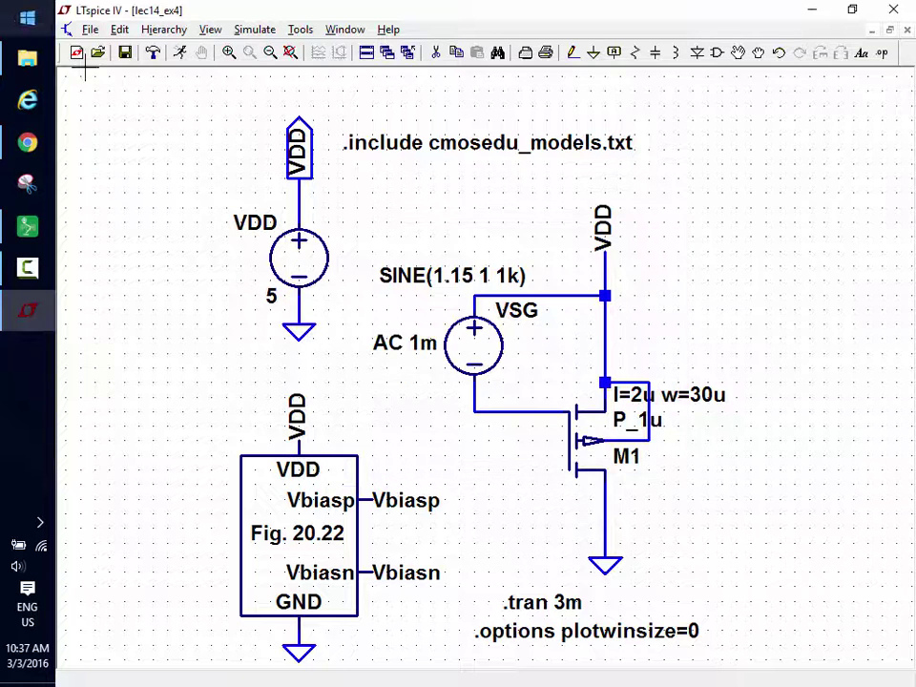
# Run the transient simulation, try the plot settings from lec14_ex3.plt and close the waveform window.
pyautogui.click(183, 56)
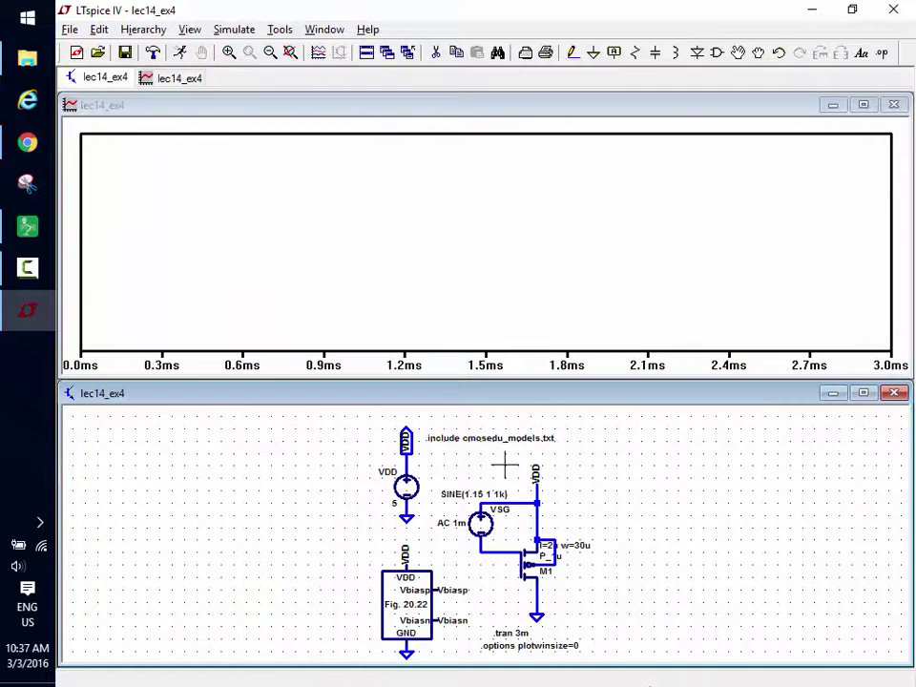
pyautogui.click(186, 106)
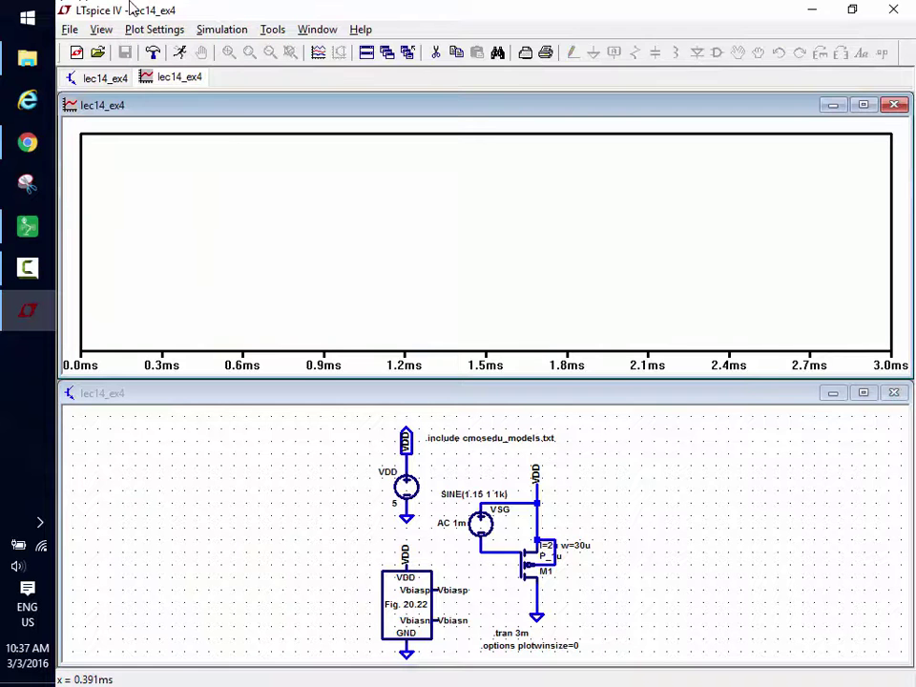
pyautogui.click(151, 29)
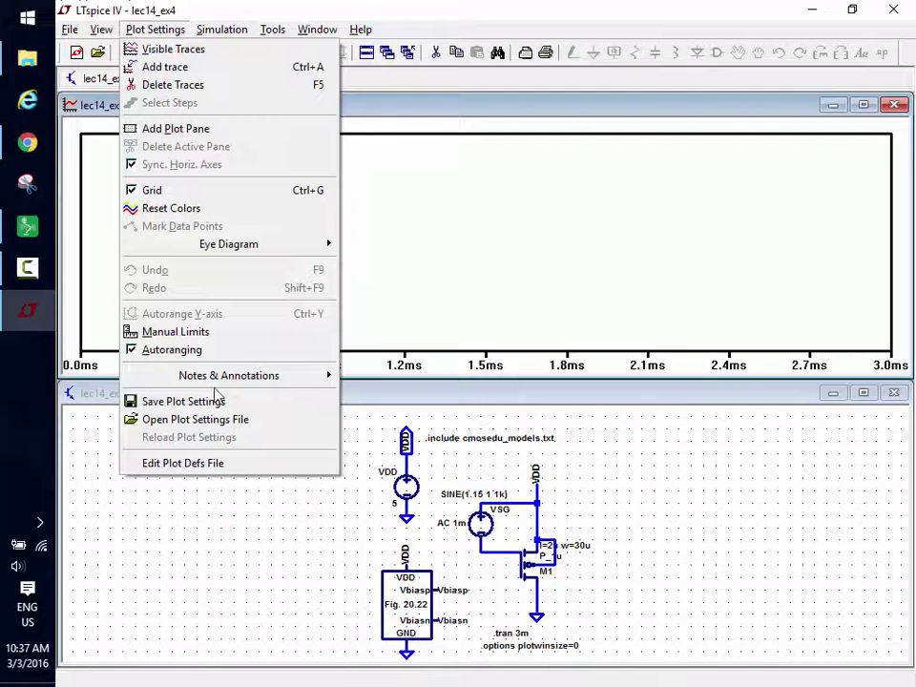
pyautogui.click(230, 425)
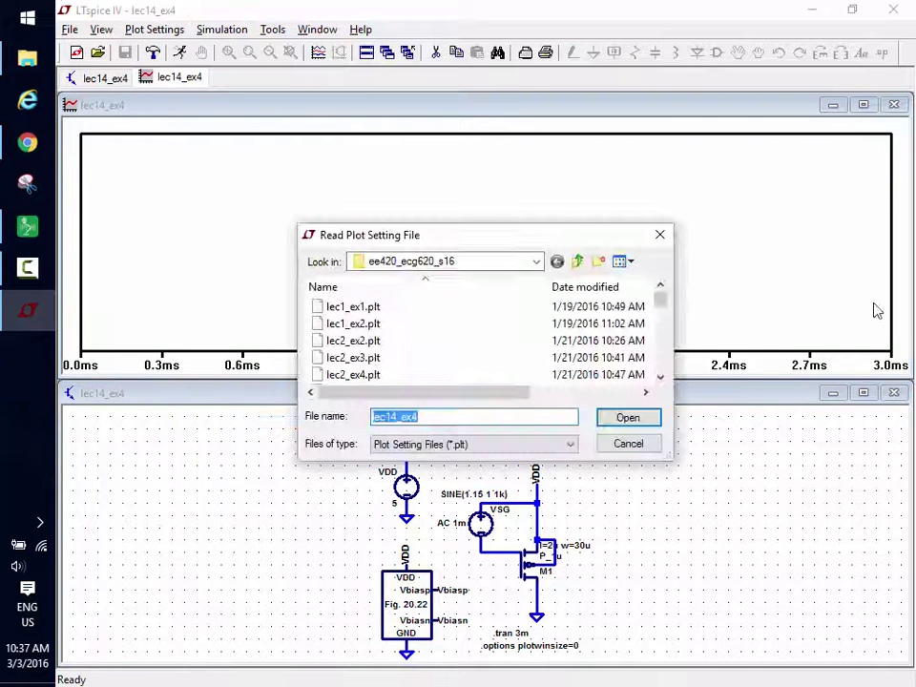
pyautogui.click(596, 392)
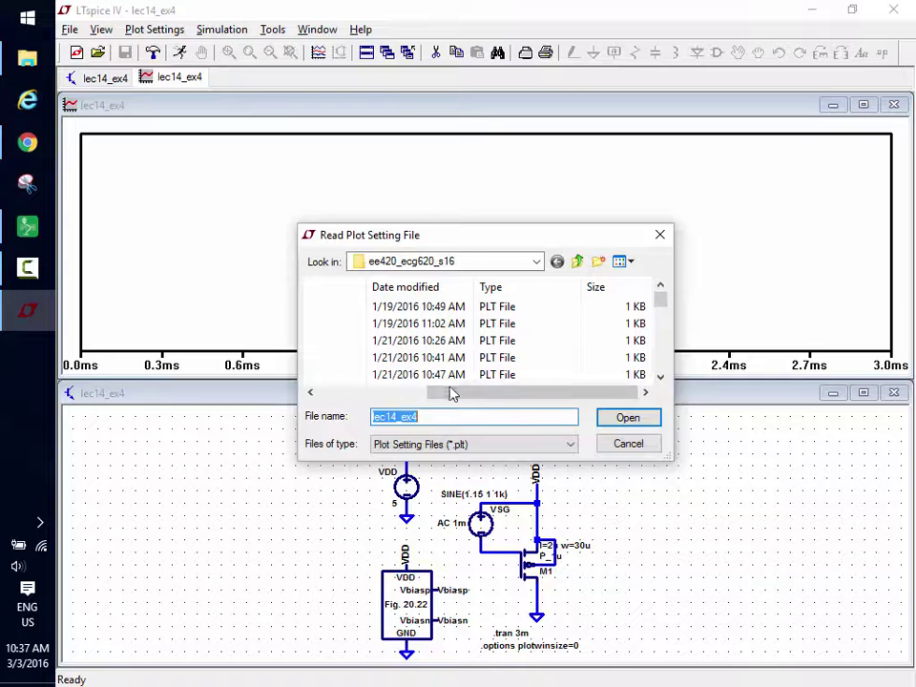
pyautogui.press('Down')
pyautogui.scroll(-7, 665, 386)
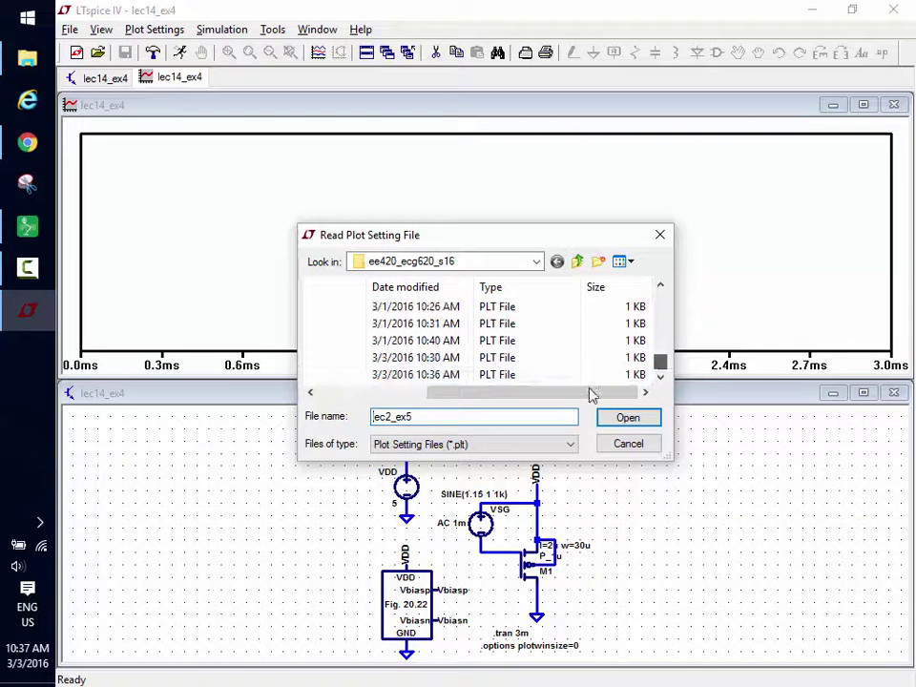
pyautogui.moveTo(591, 392); pyautogui.dragTo(338, 408)
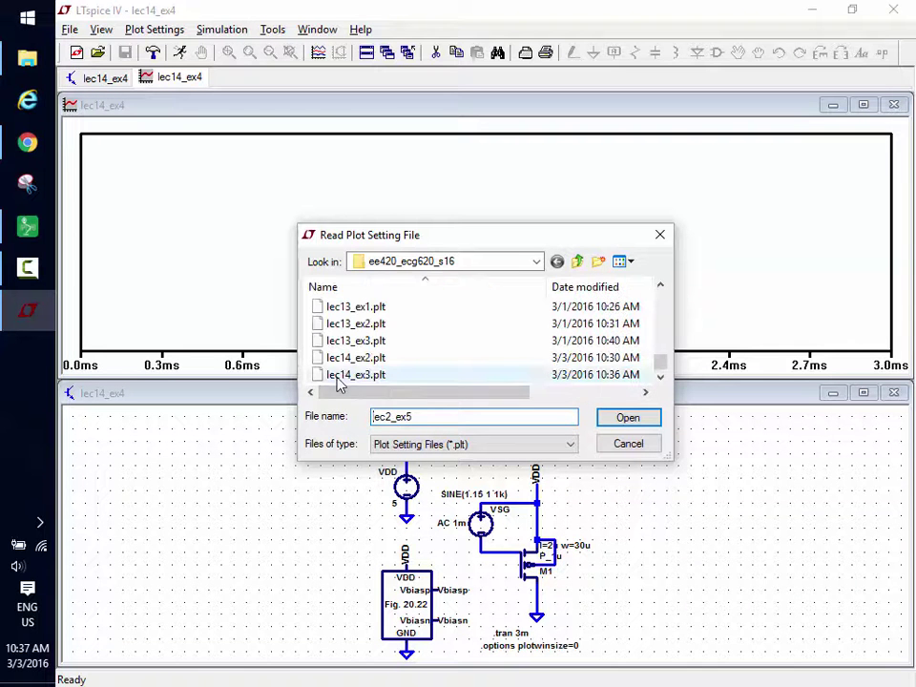
pyautogui.doubleClick(337, 375)
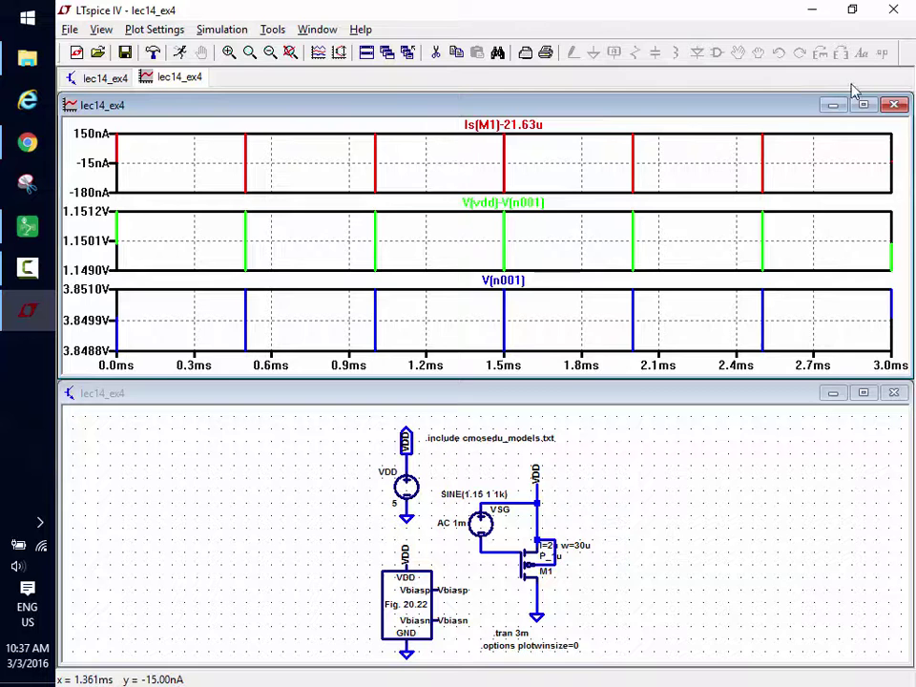
pyautogui.click(896, 105)
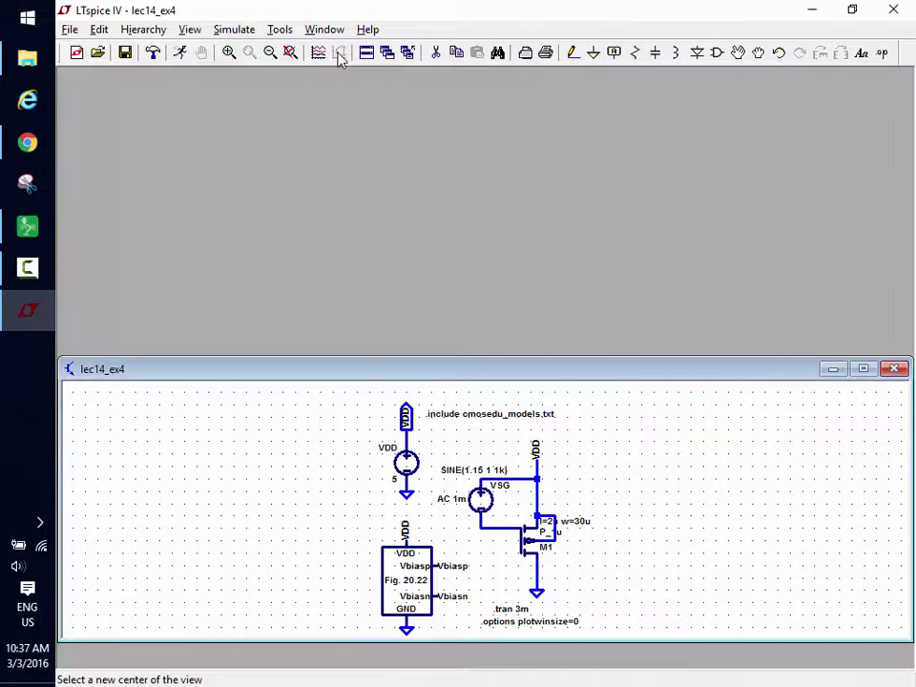
# Run the transient simulation, plot the VDD node voltage and change its trace expression to V(vdd)-V(n001).
pyautogui.click(180, 53)
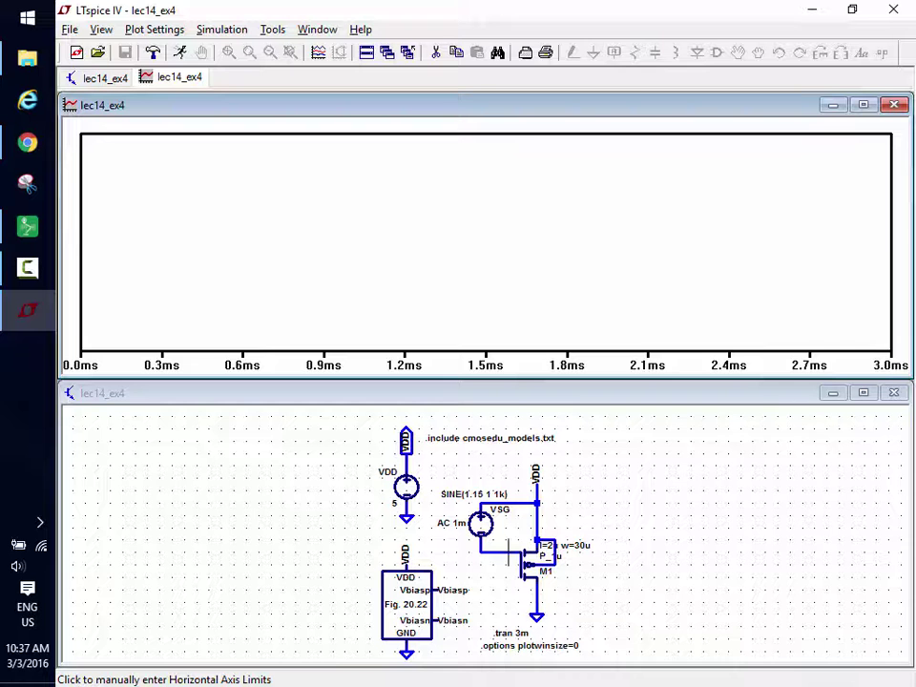
pyautogui.click(513, 420)
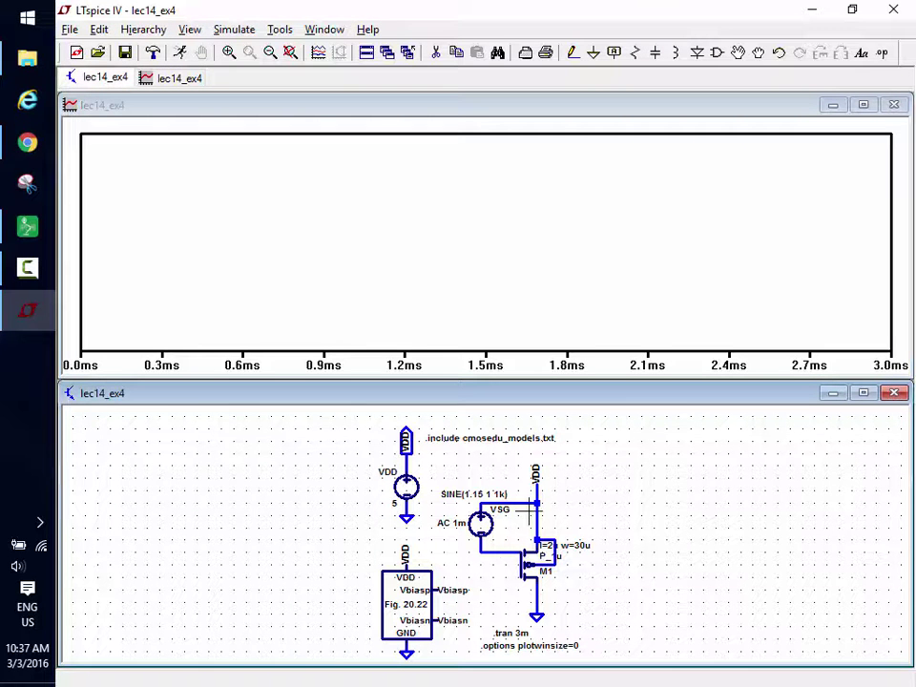
pyautogui.click(542, 495)
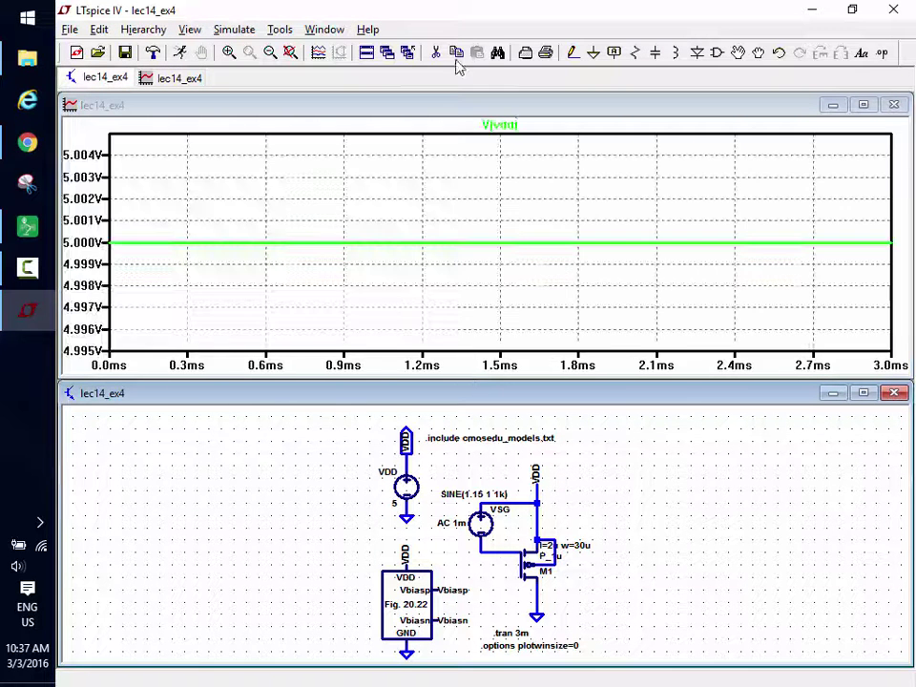
pyautogui.rightClick(516, 125)
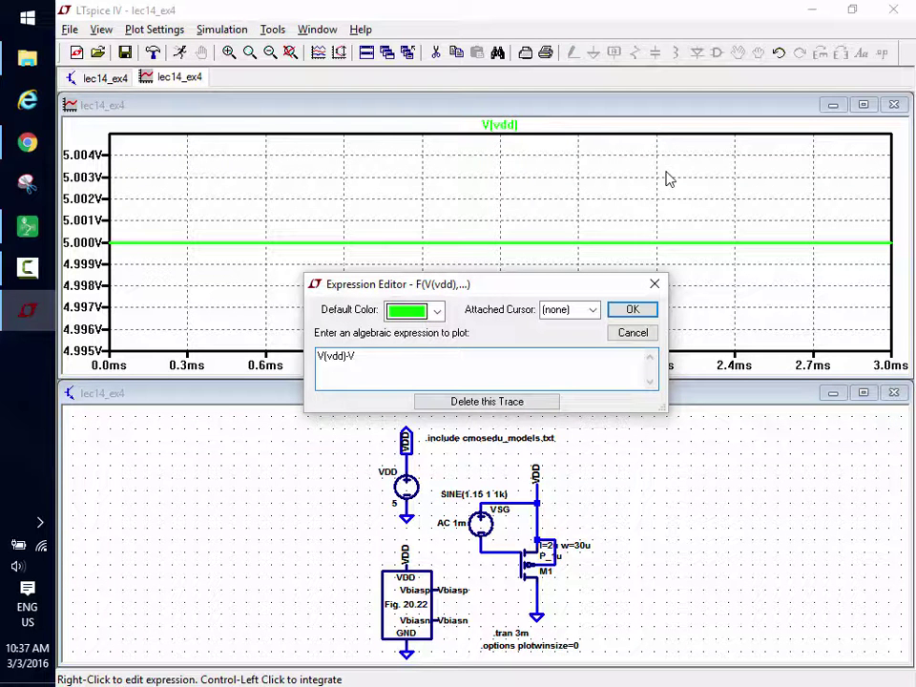
pyautogui.write('-V(n001')
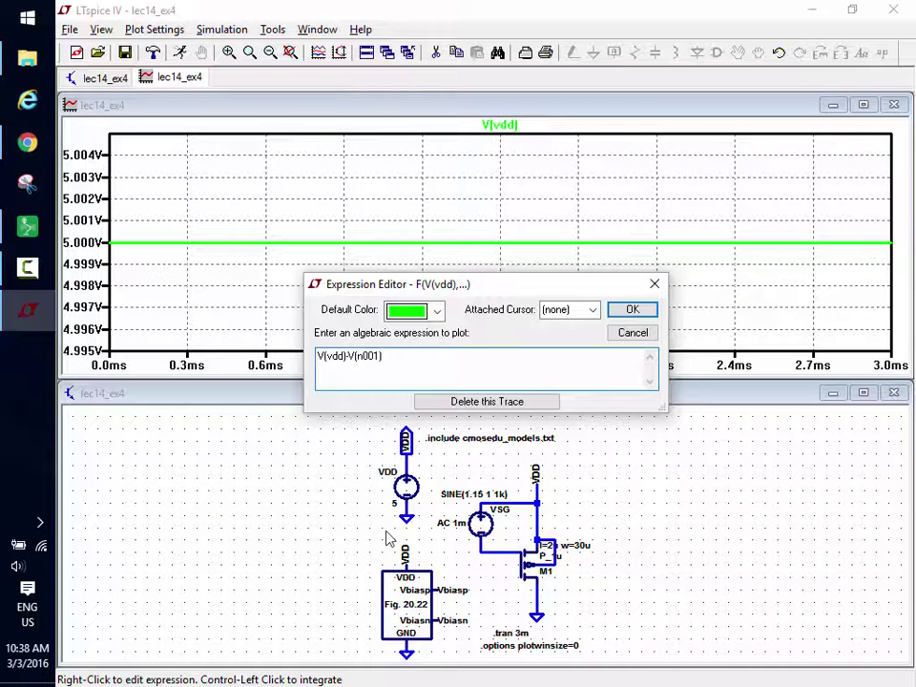
pyautogui.press('BackSpace')
pyautogui.click(635, 309)
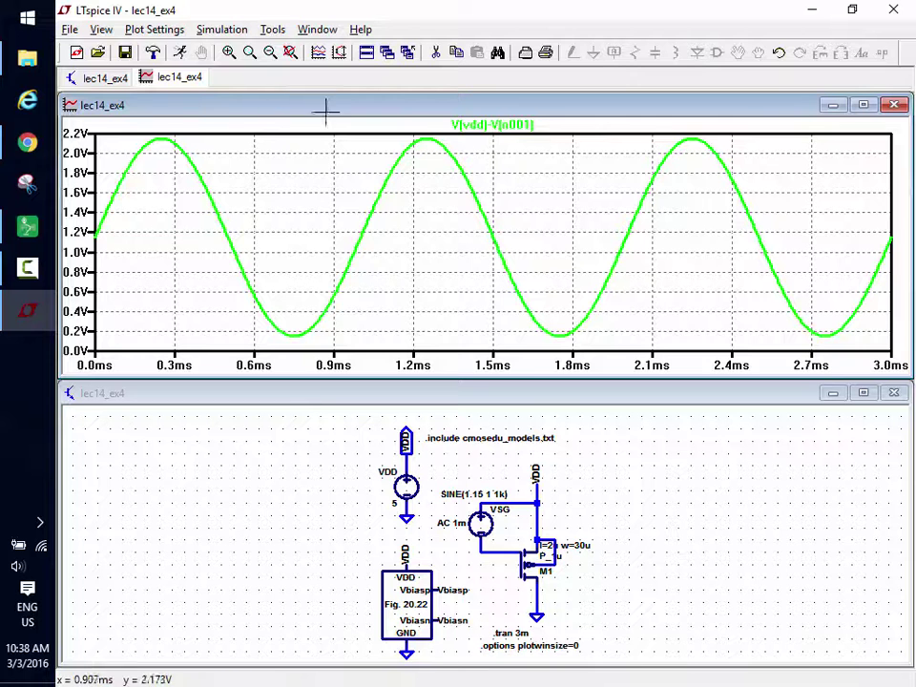
# Add a second plot pane and plot M1's gate node voltage in it.
pyautogui.rightClick(323, 192)
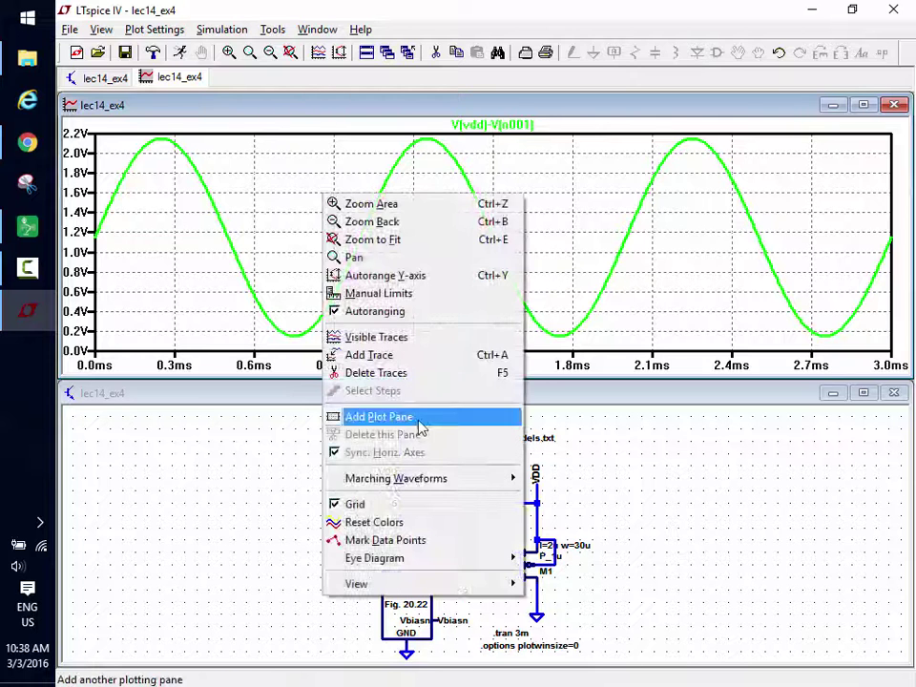
pyautogui.click(418, 418)
pyautogui.click(488, 565)
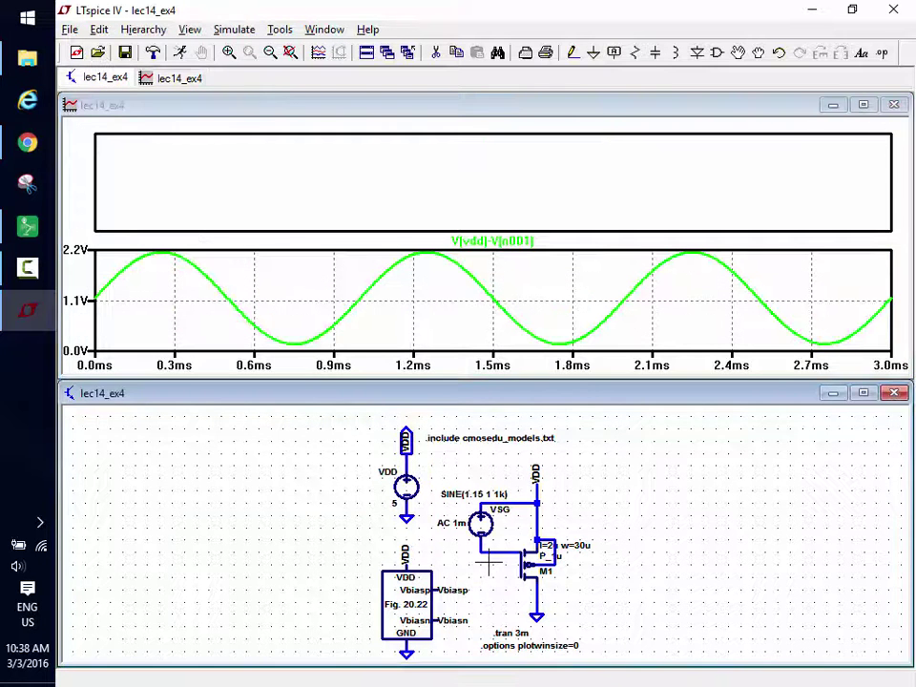
pyautogui.click(493, 564)
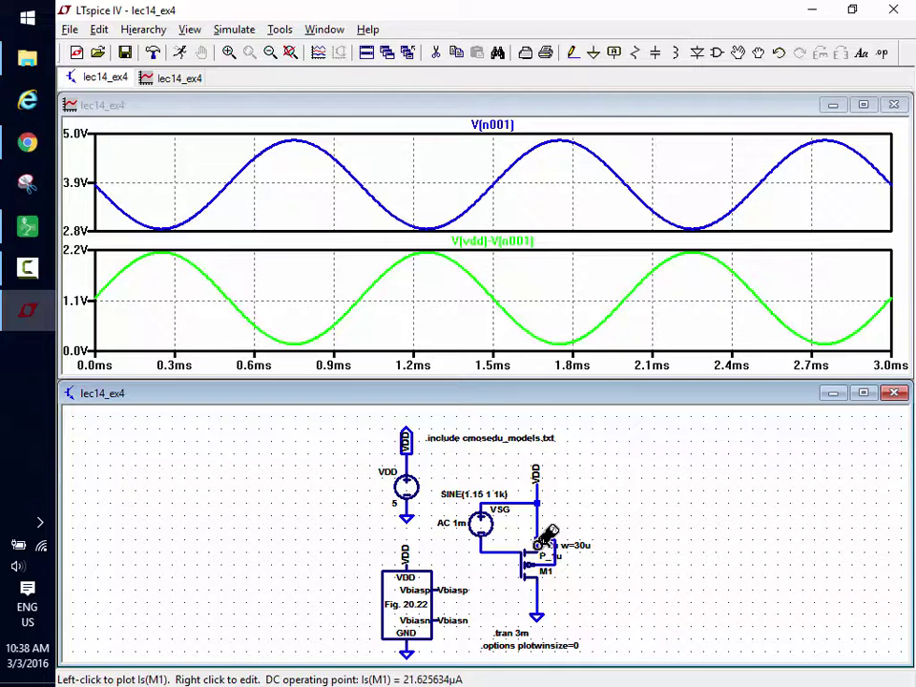
# Add a third plot pane, plot M1's source current in it and maximize the waveform window.
pyautogui.rightClick(459, 200)
pyautogui.click(534, 423)
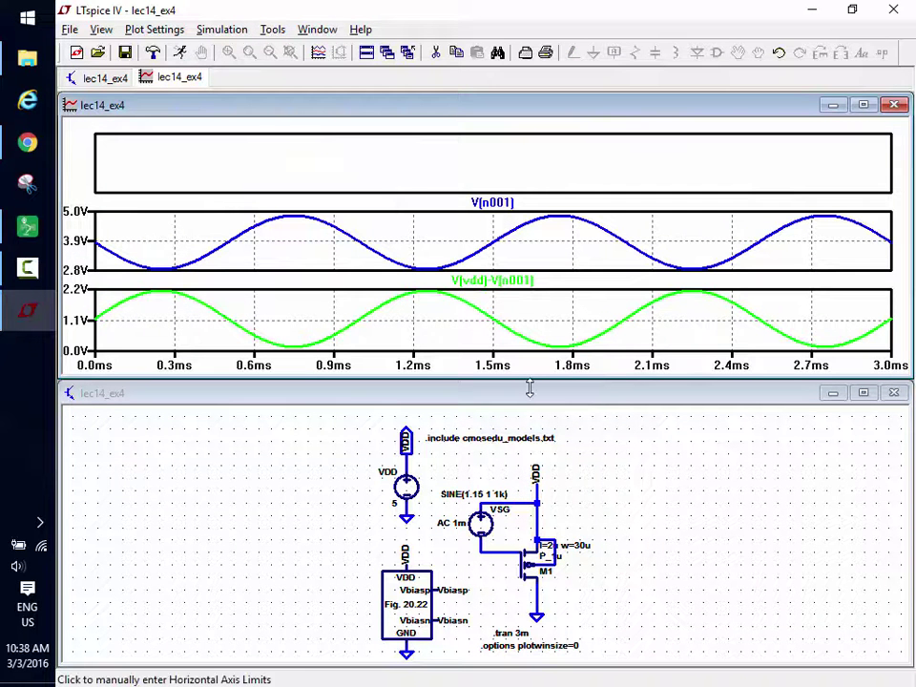
pyautogui.click(541, 540)
pyautogui.click(541, 540)
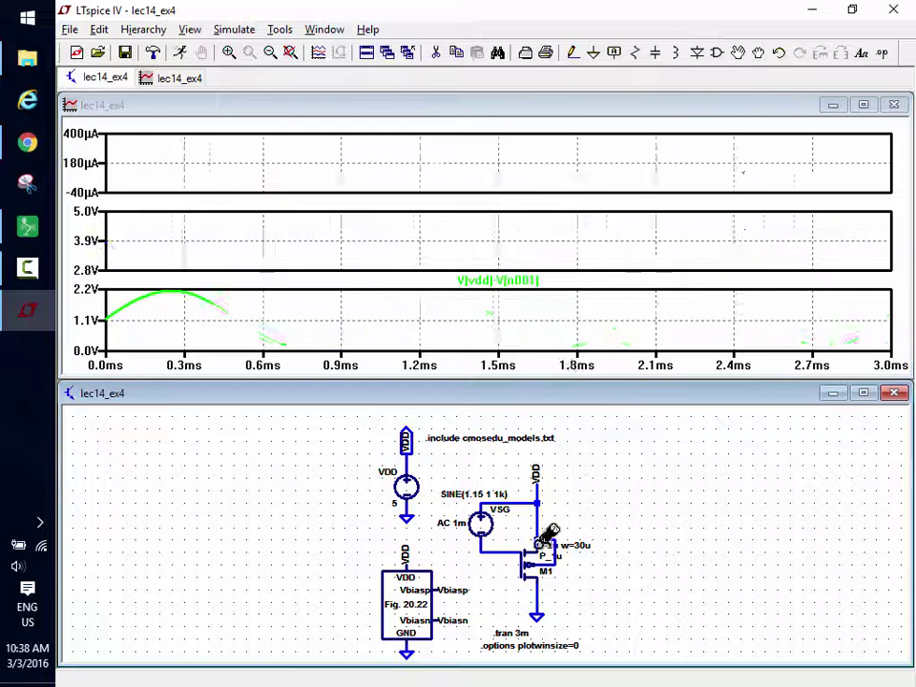
pyautogui.click(864, 105)
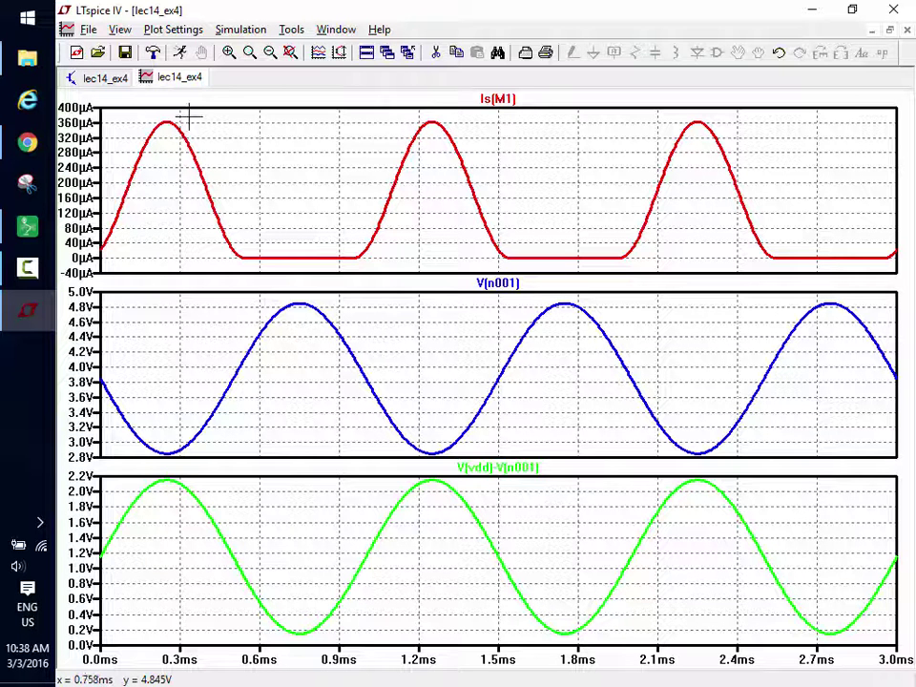
# Compare the lec14_ex4 schematic with its transient waveforms and close LTspice.
pyautogui.click(95, 76)
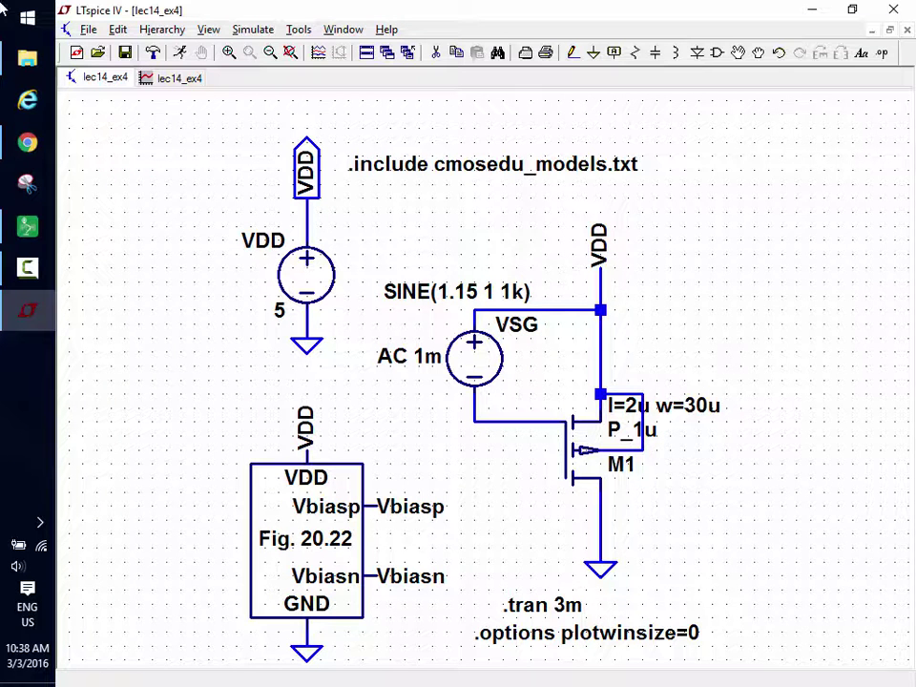
pyautogui.click(169, 81)
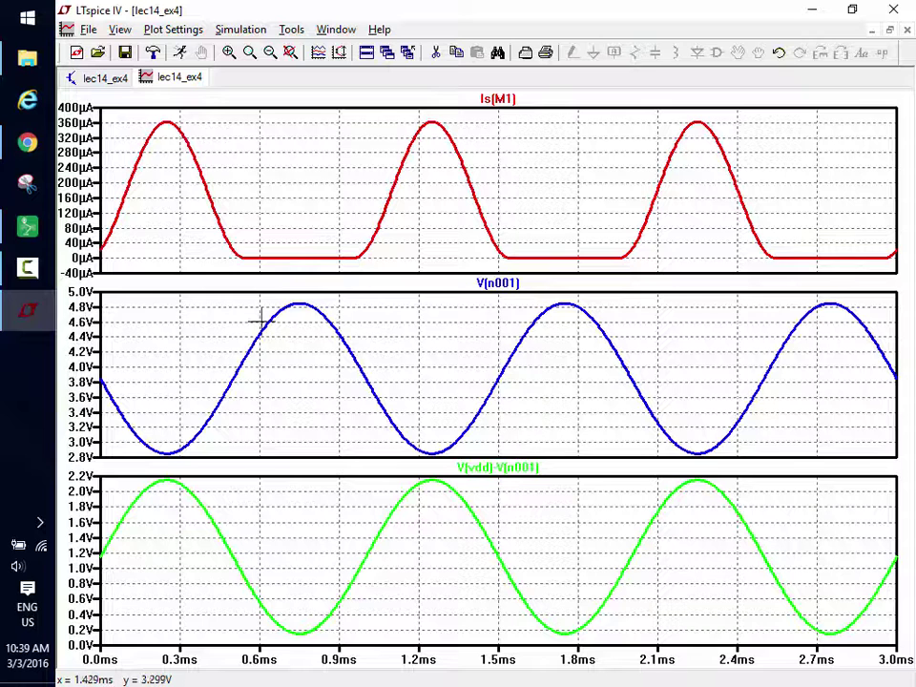
pyautogui.click(116, 82)
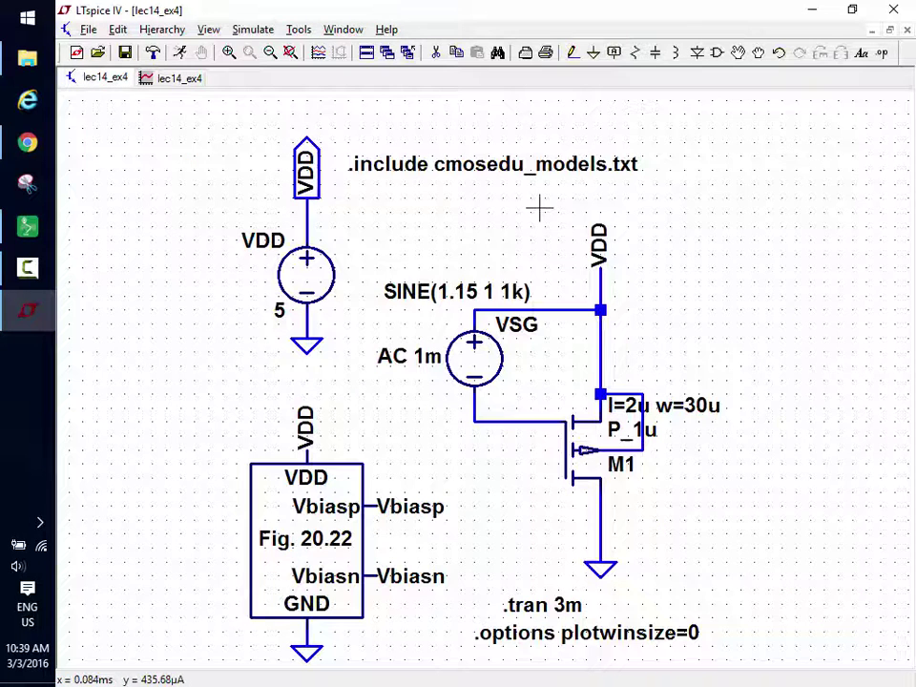
pyautogui.click(893, 9)
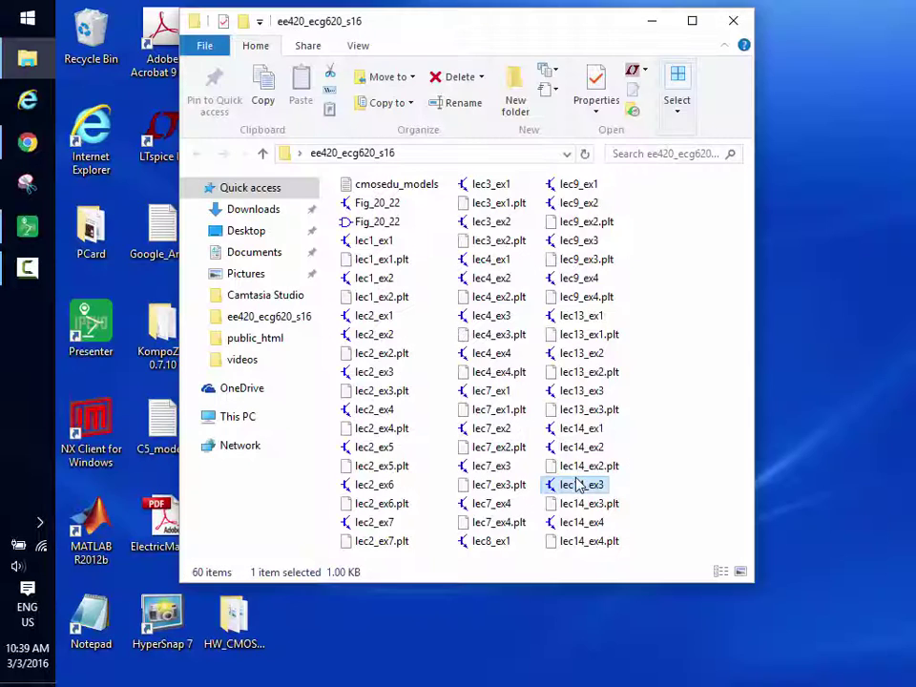
pyautogui.doubleClick(581, 486)
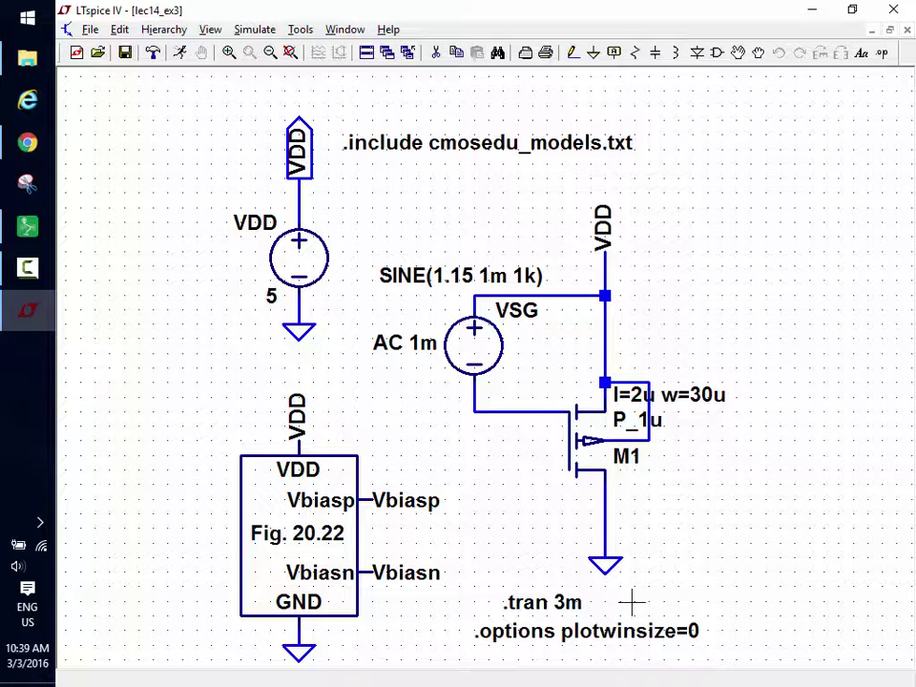
pyautogui.click(893, 8)
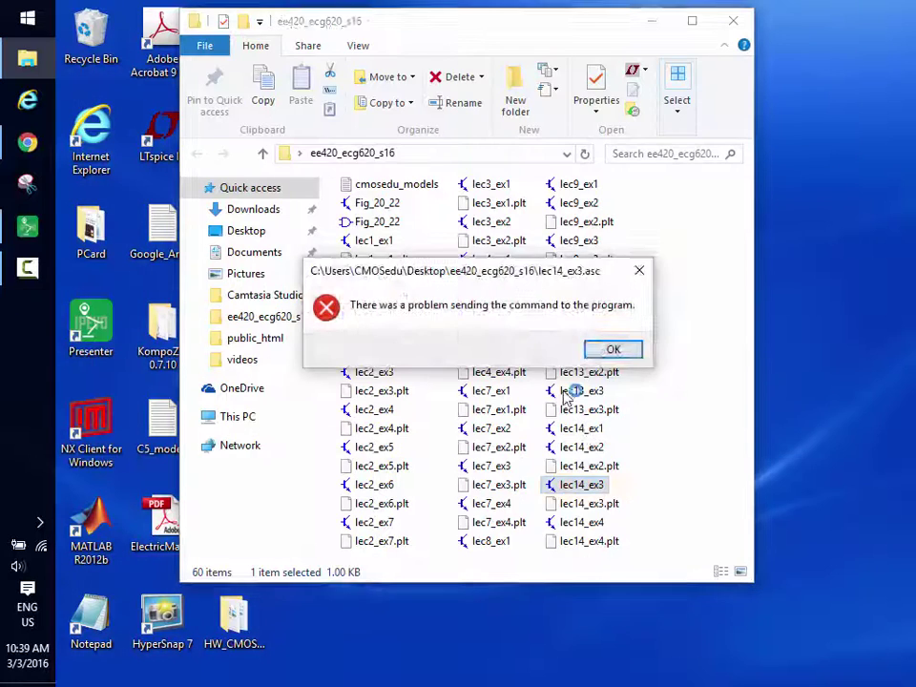
pyautogui.click(614, 349)
# Open the lec14_ex2 schematic and change the VSG source's AC value to AC 1.
pyautogui.doubleClick(582, 448)
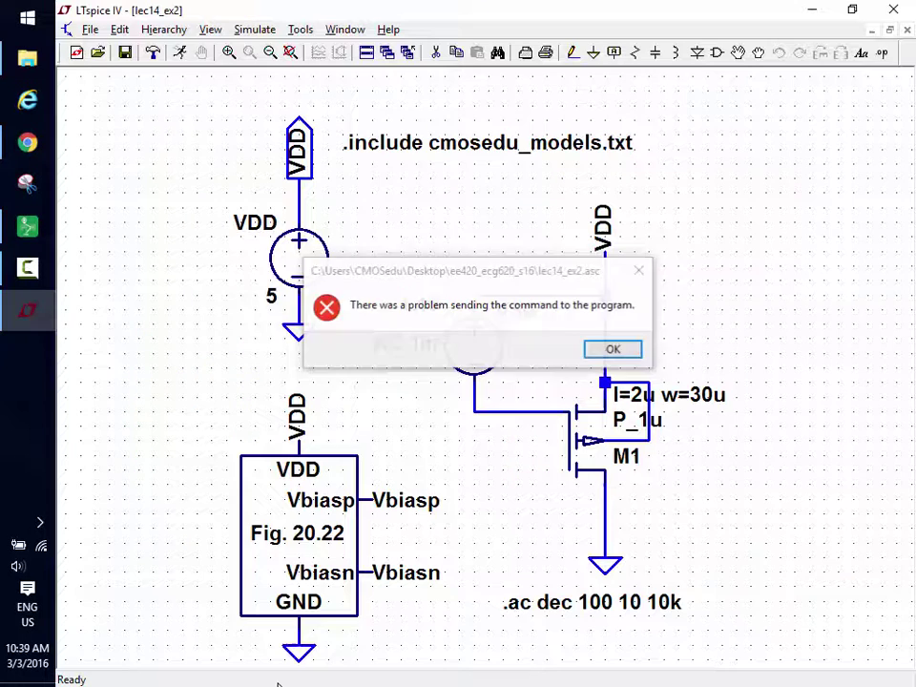
pyautogui.click(599, 347)
pyautogui.rightClick(425, 345)
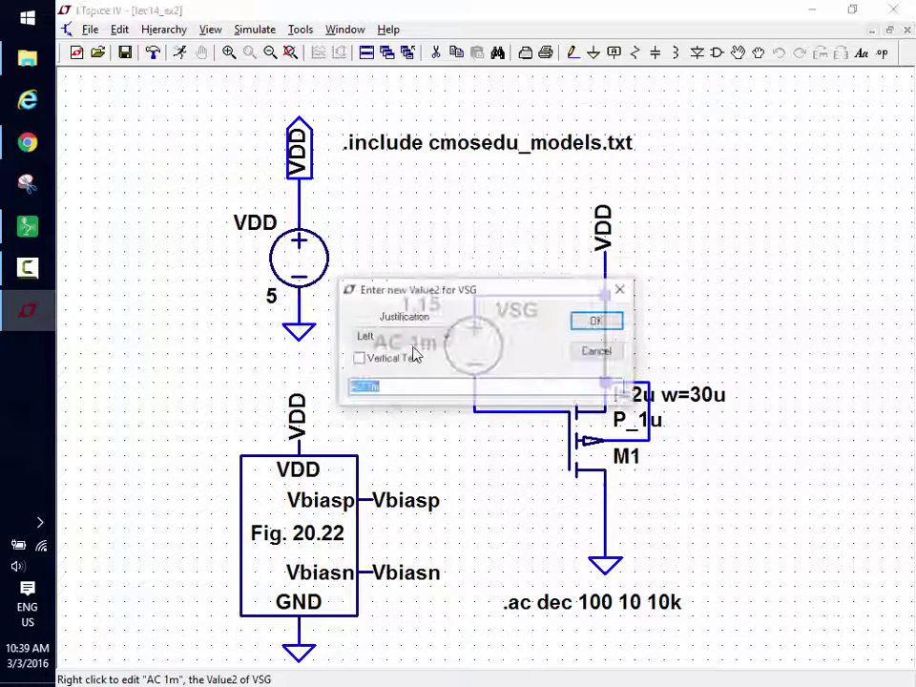
pyautogui.click(389, 389)
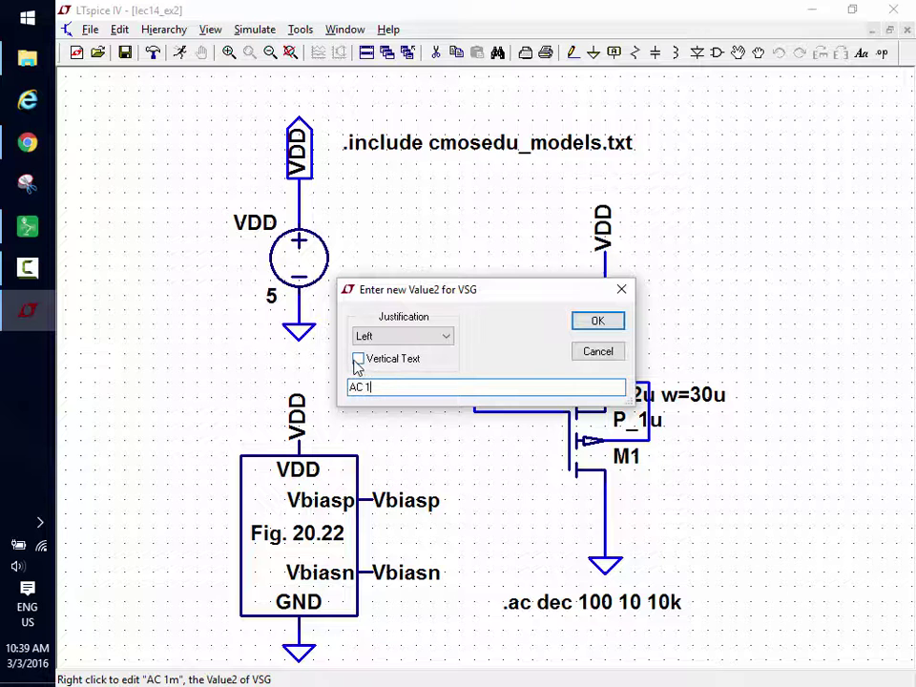
pyautogui.click(596, 320)
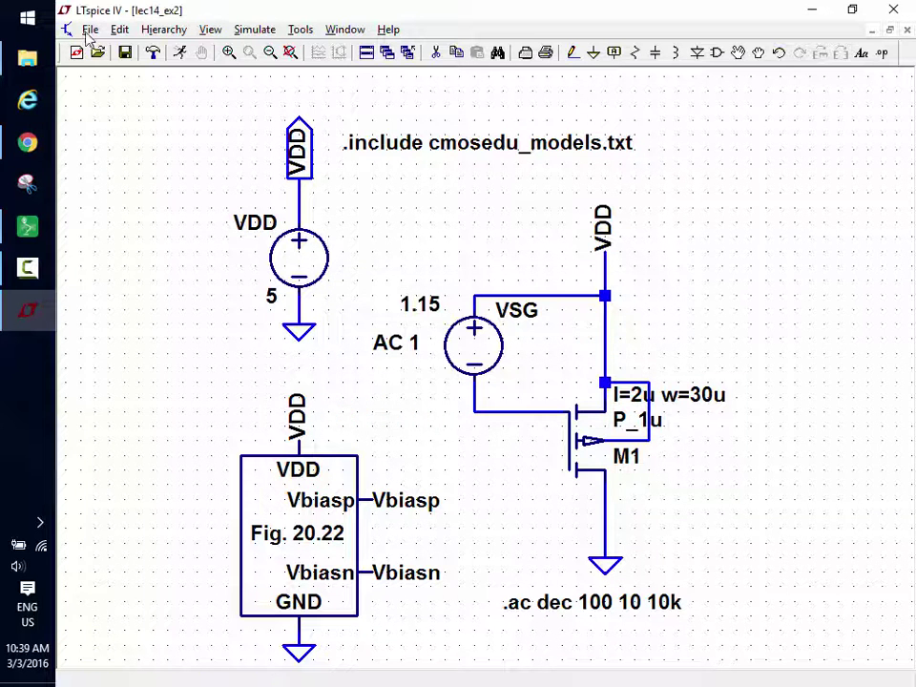
# Save the schematic under the new name lec14_ex5.
pyautogui.click(91, 30)
pyautogui.click(110, 122)
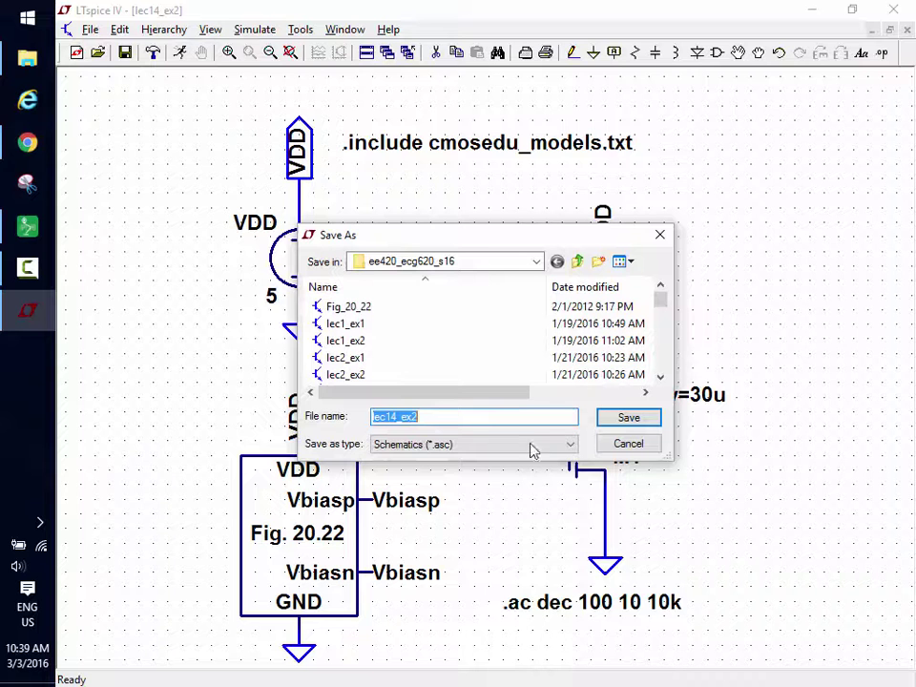
pyautogui.press('End')
pyautogui.press('BackSpace')
pyautogui.write('5')
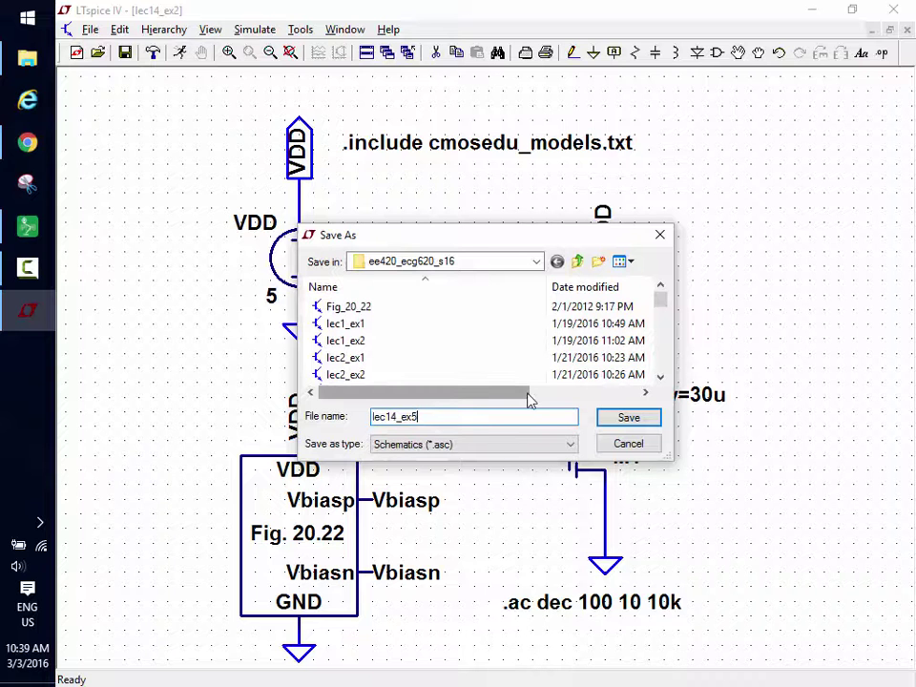
pyautogui.click(626, 418)
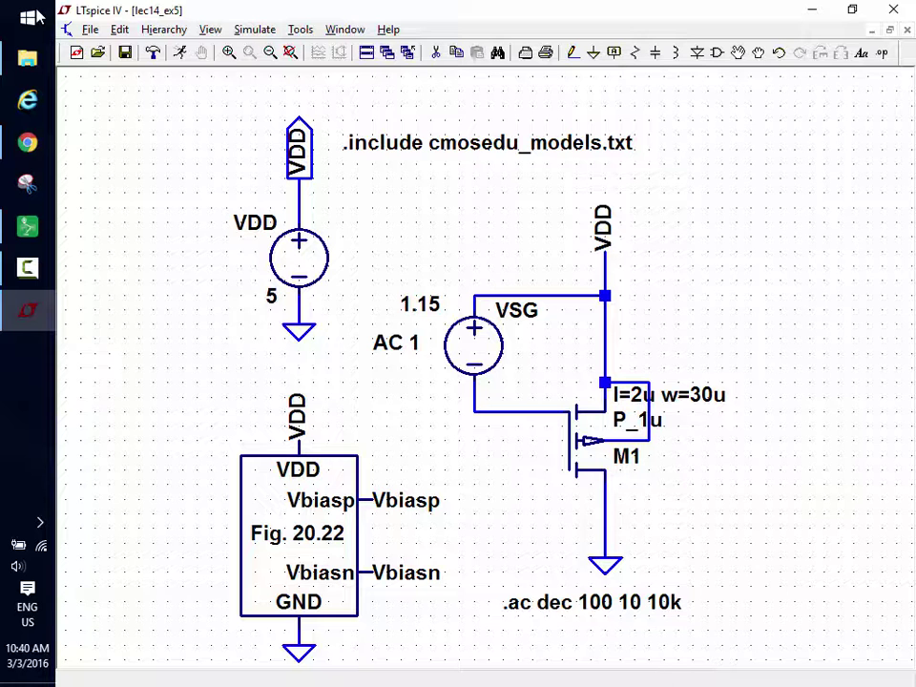
# Run the AC simulation, plot M1's source current and set the plot's vertical axis to a linear scale.
pyautogui.click(181, 54)
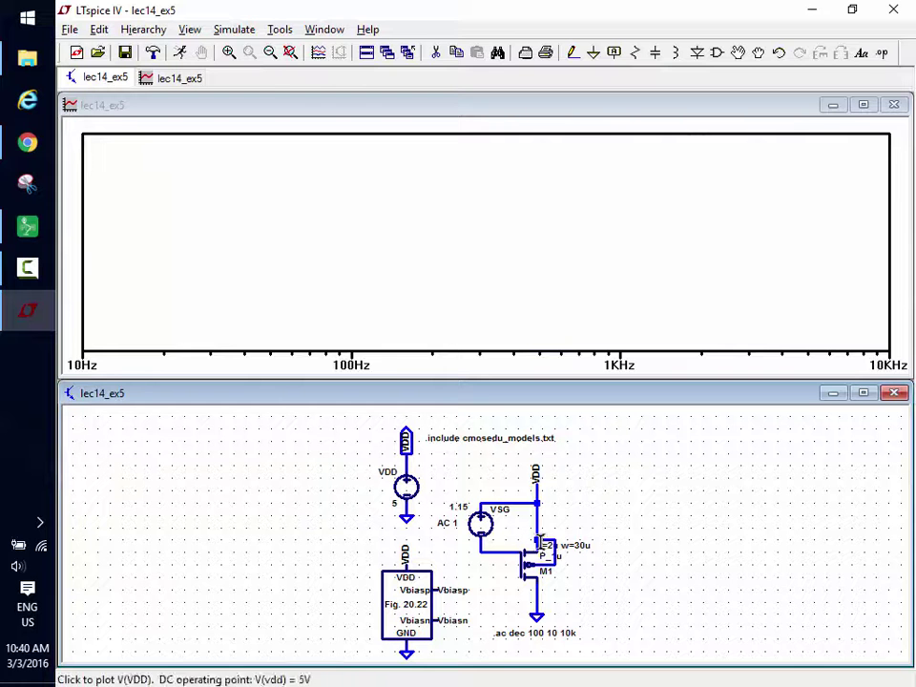
pyautogui.click(549, 536)
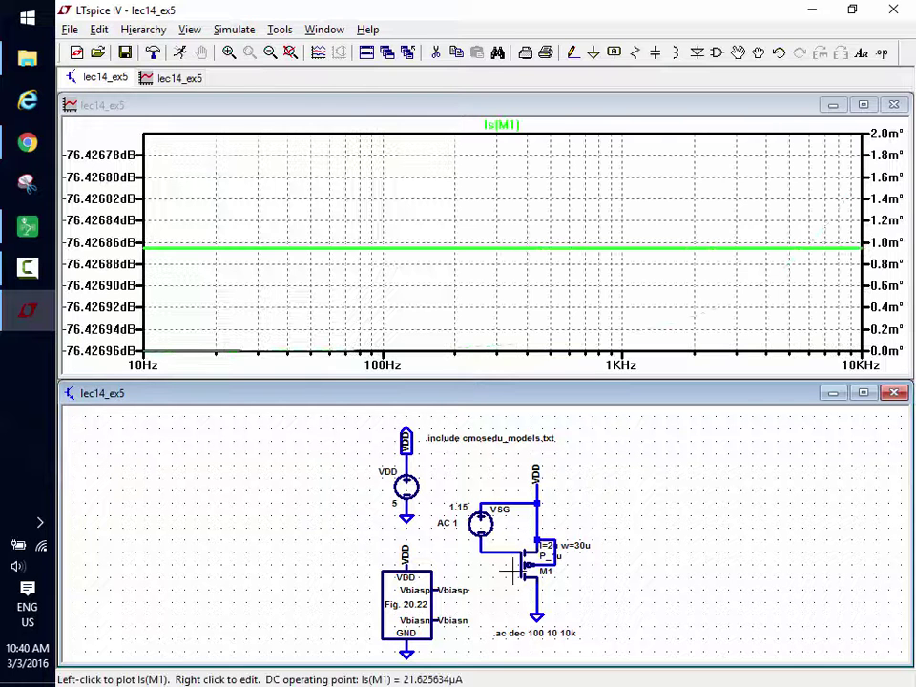
pyautogui.click(96, 217)
pyautogui.rightClick(96, 218)
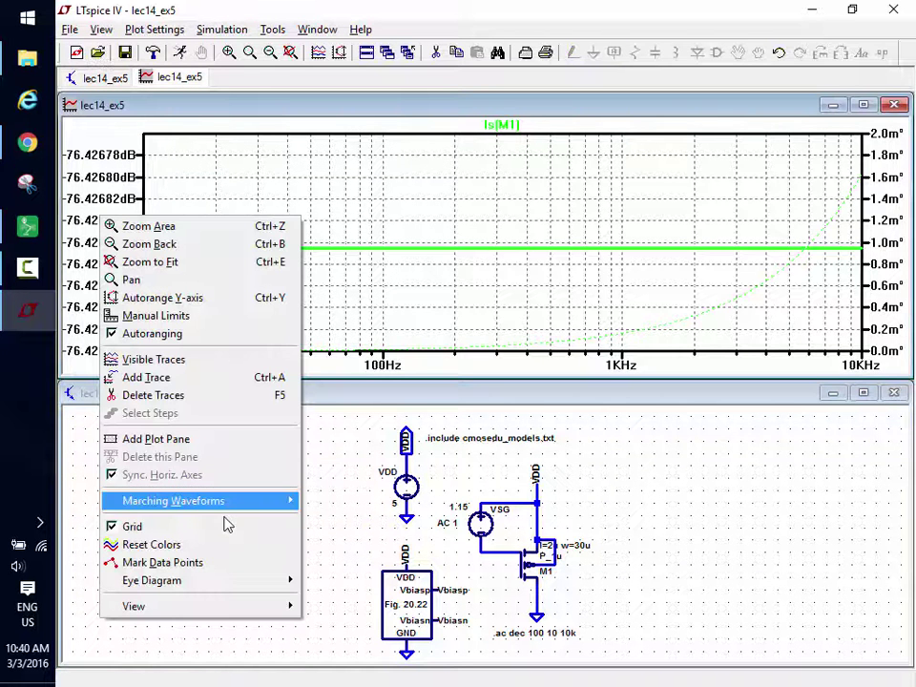
pyautogui.click(96, 127)
pyautogui.click(141, 221)
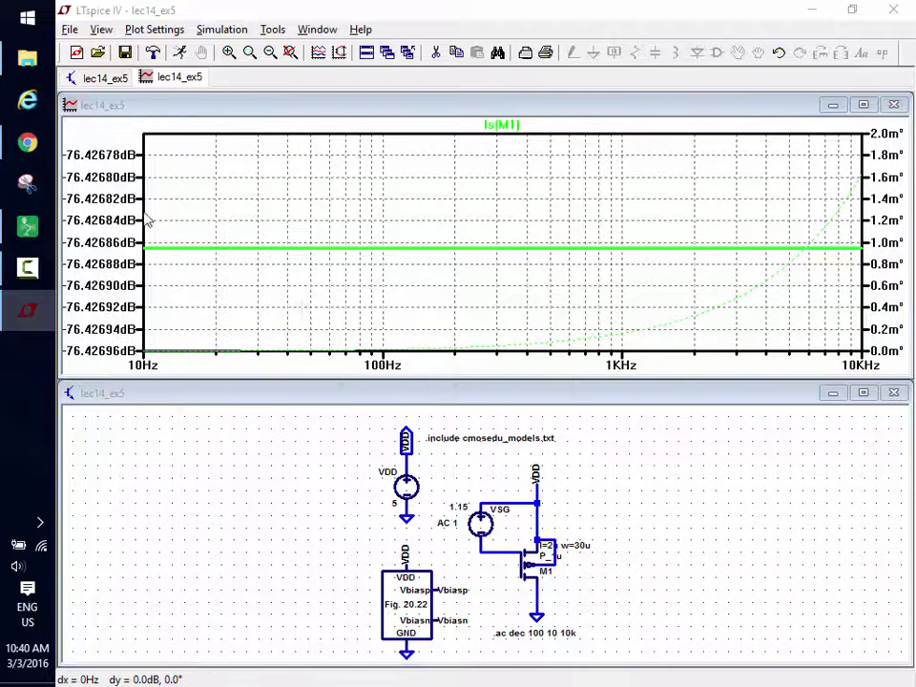
pyautogui.click(520, 348)
pyautogui.click(615, 313)
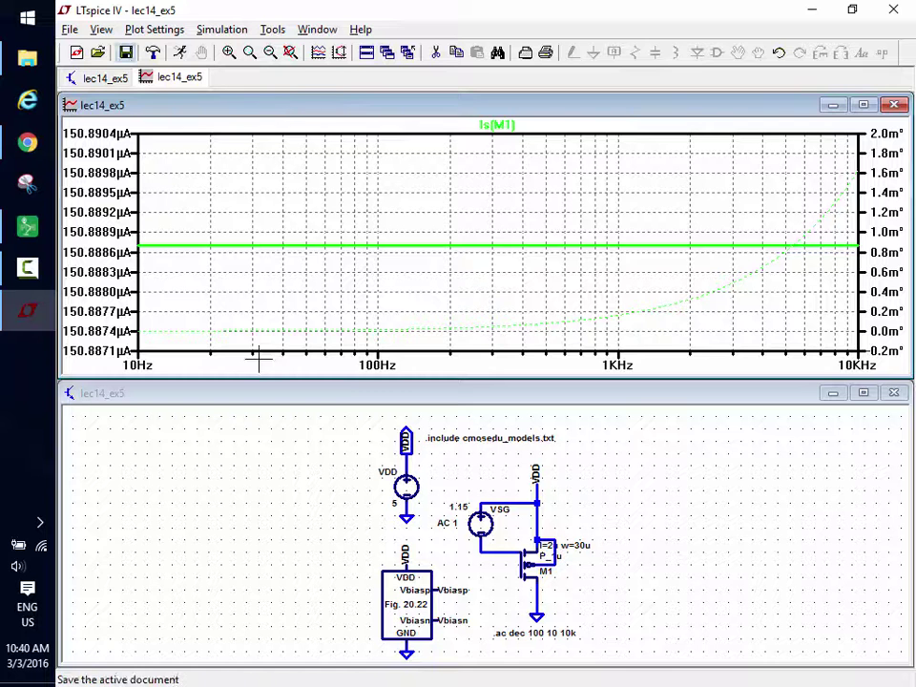
# Close LTspice with lec14_ex5, dismiss the remaining error message and close the ee420_ecg620_s16 folder.
pyautogui.click(132, 77)
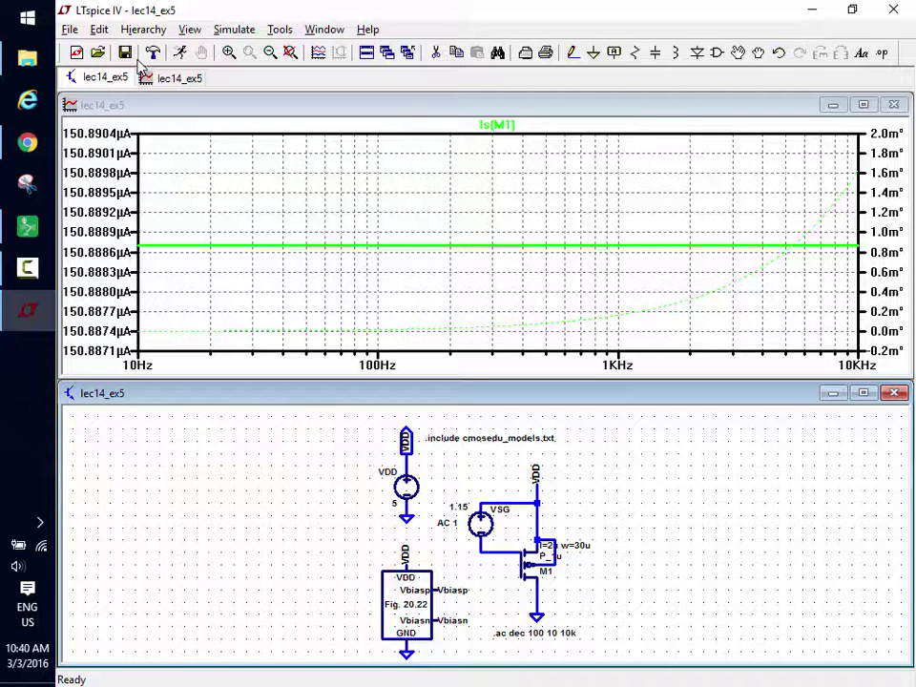
pyautogui.click(910, 8)
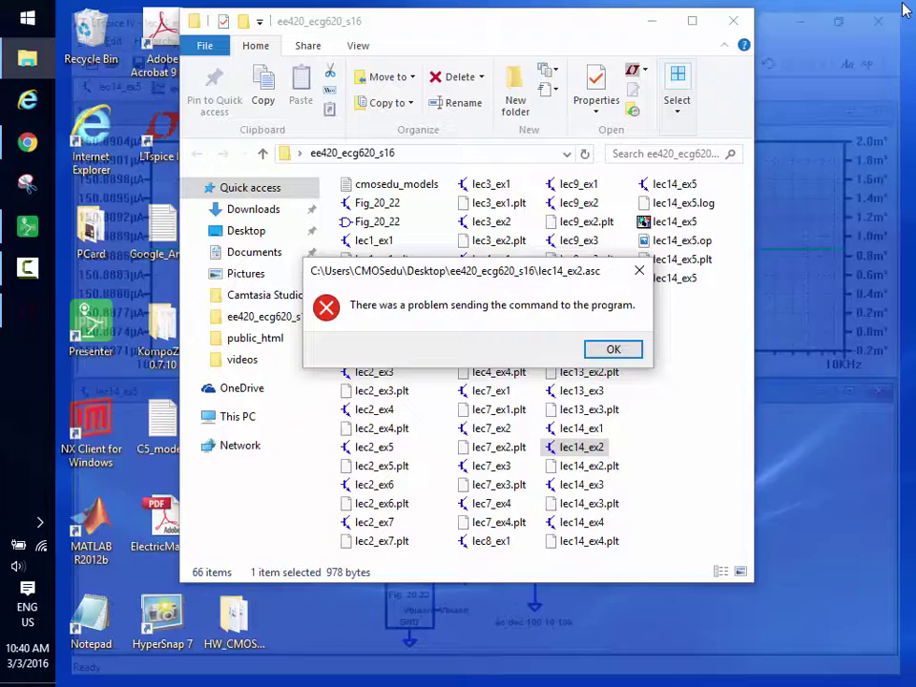
pyautogui.click(628, 353)
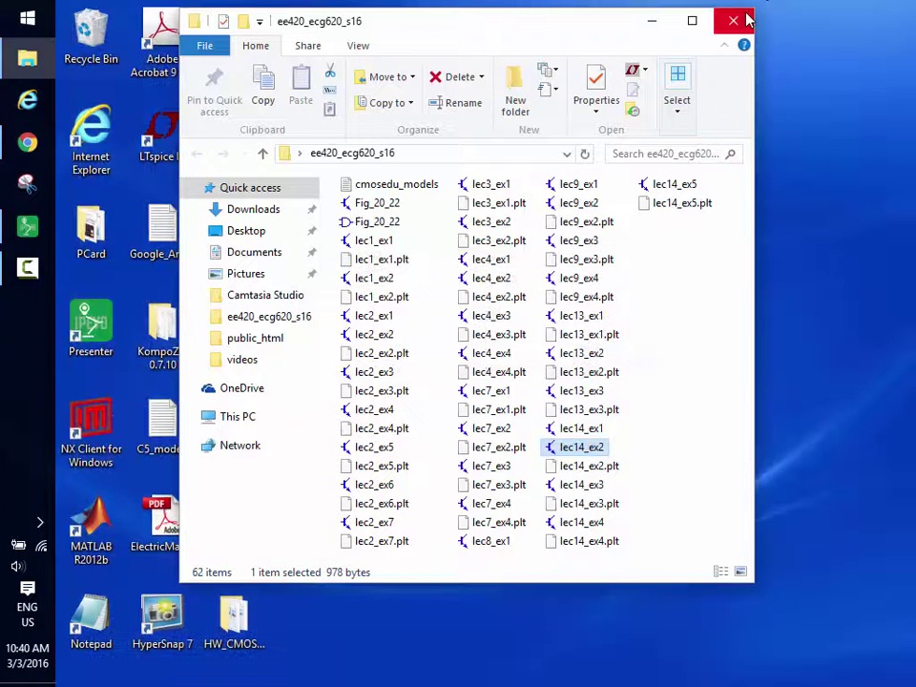
pyautogui.click(732, 21)
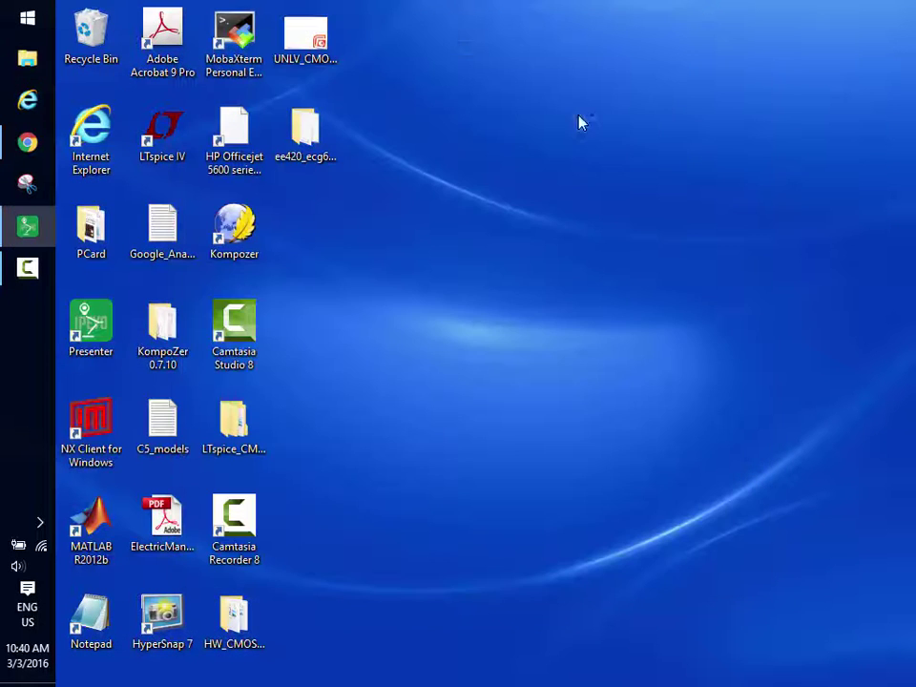
# Switch to IPEVO Presenter and show the document camera's live image full screen.
pyautogui.click(28, 229)
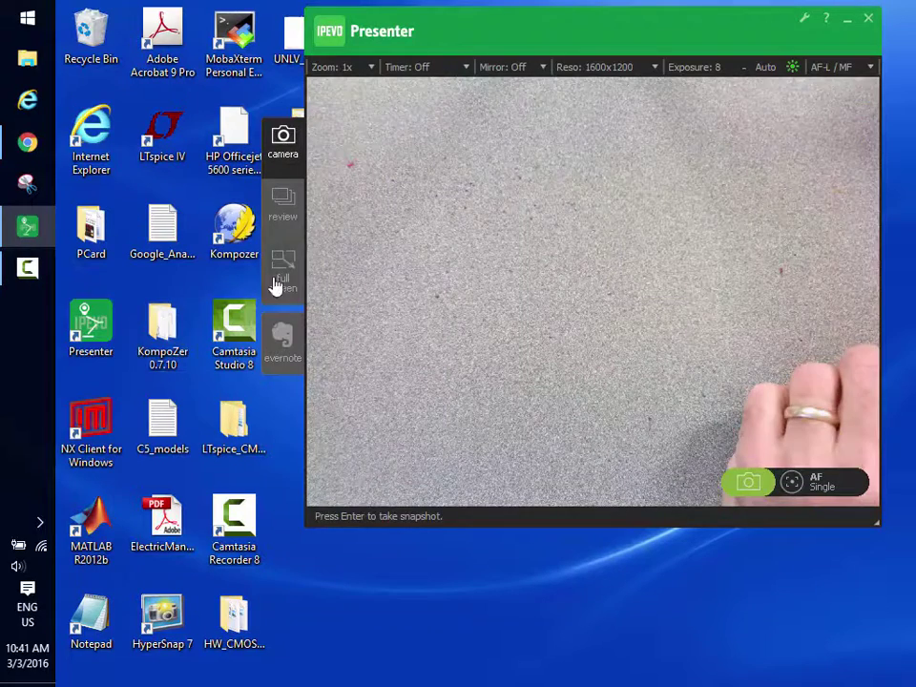
pyautogui.click(275, 284)
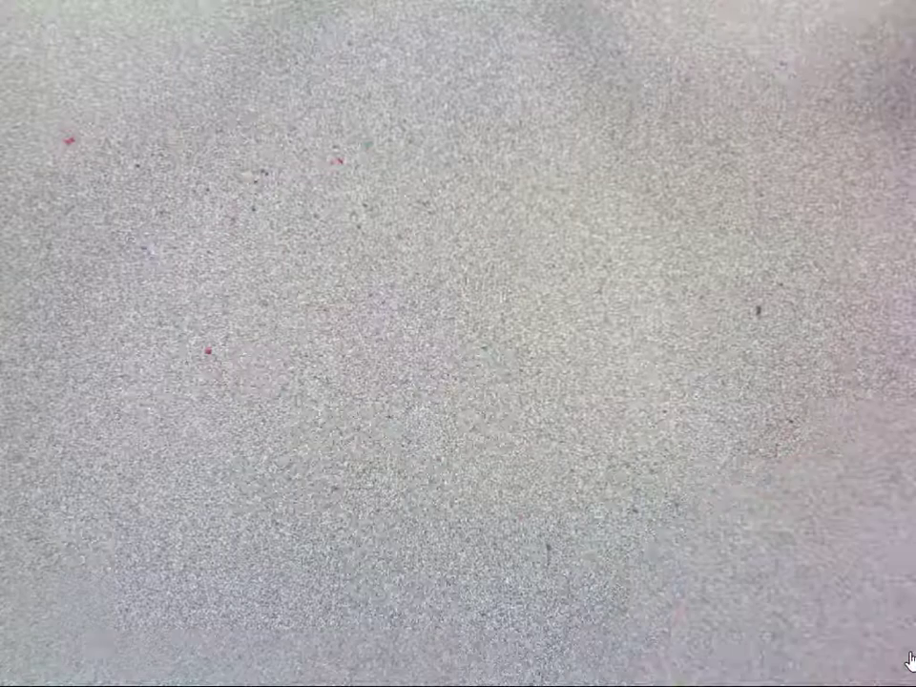